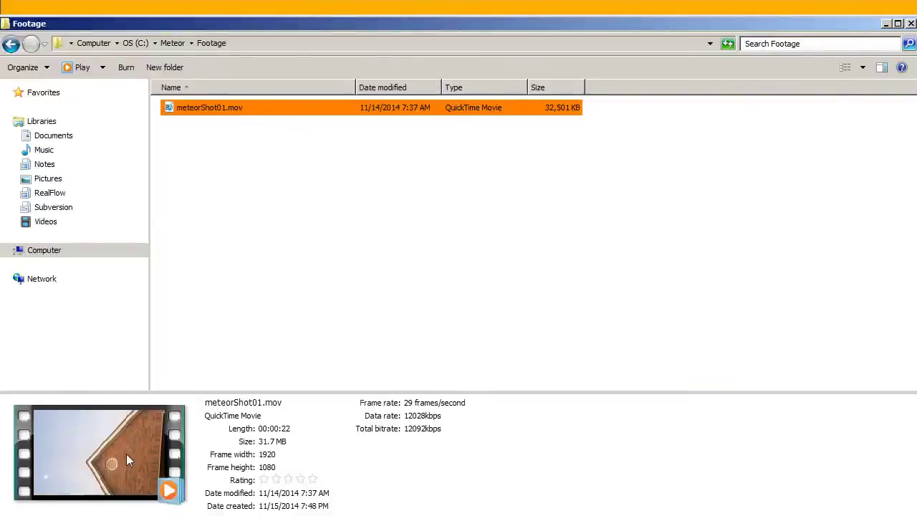
- Play meteorShot01.mov from the Footage folder to review the shot, and pause it partway through
key(Return)
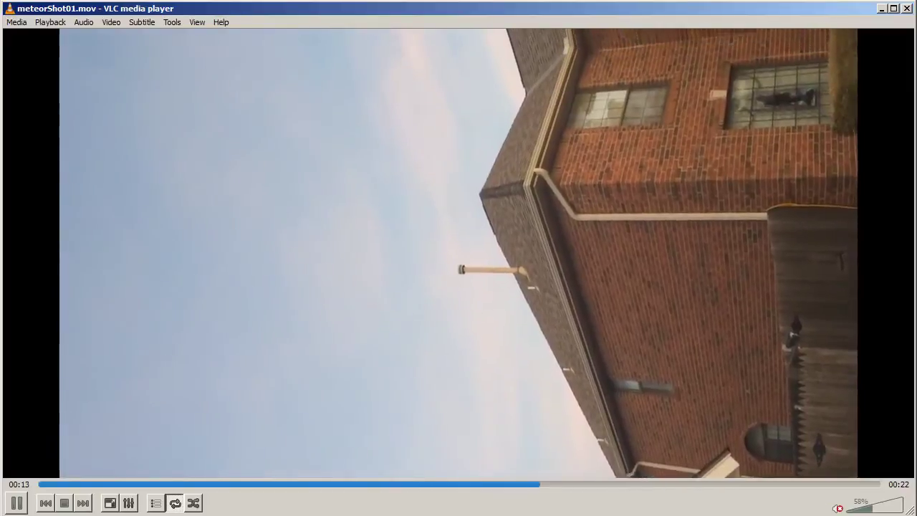
key(space)
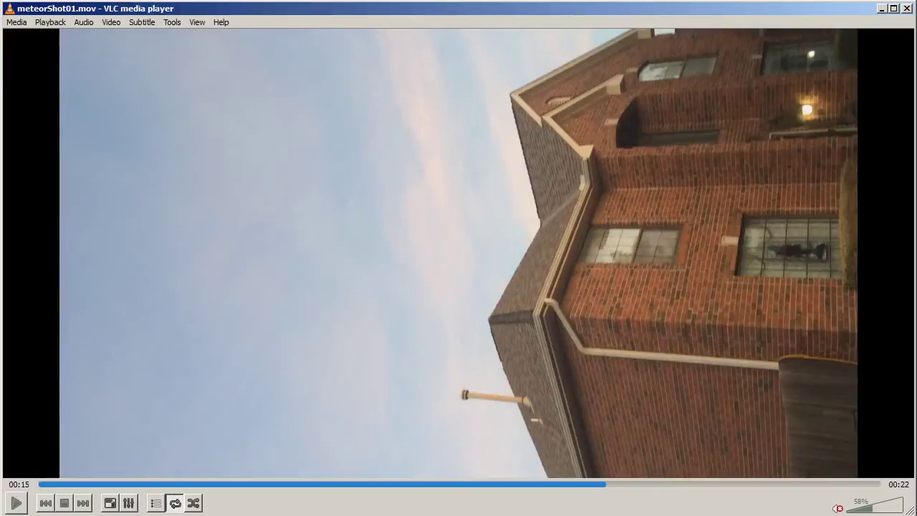
- Switch to After Effects and import meteorShot01.mov from the Footage folder, widening the Name column to fit its name
key(alt+Tab)
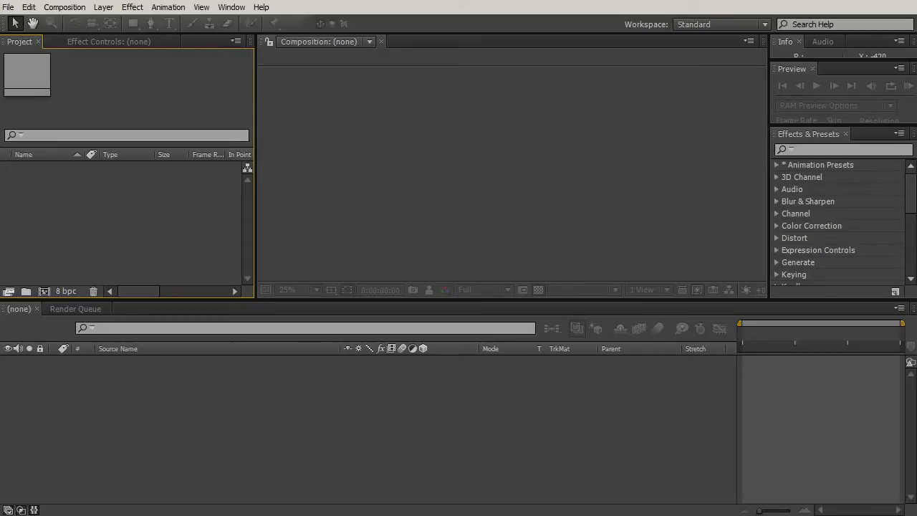
key(alt+Tab)
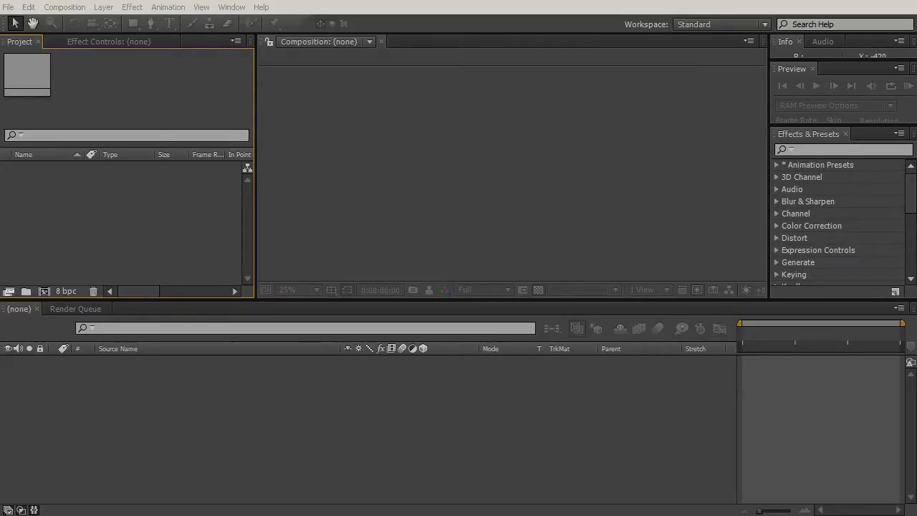
drag(3, 214, 262, 208)
drag(437, 121, 135, 248)
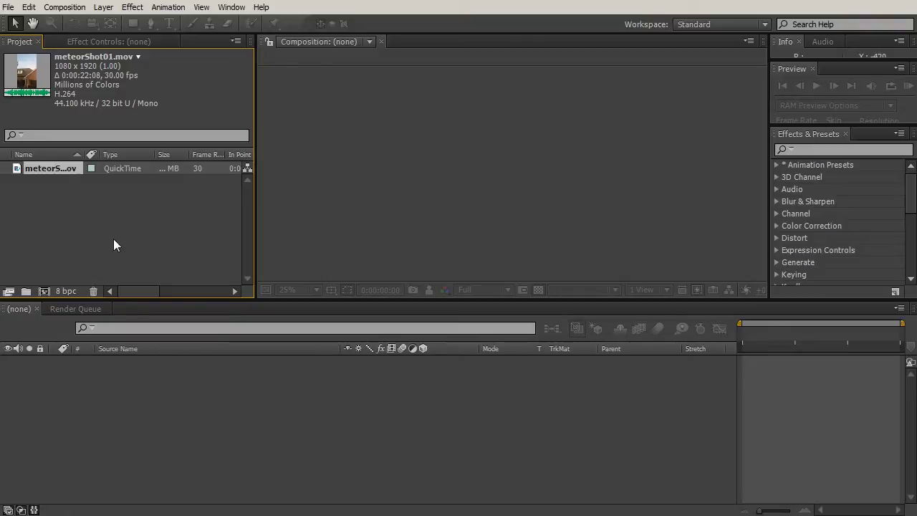
drag(82, 147, 121, 149)
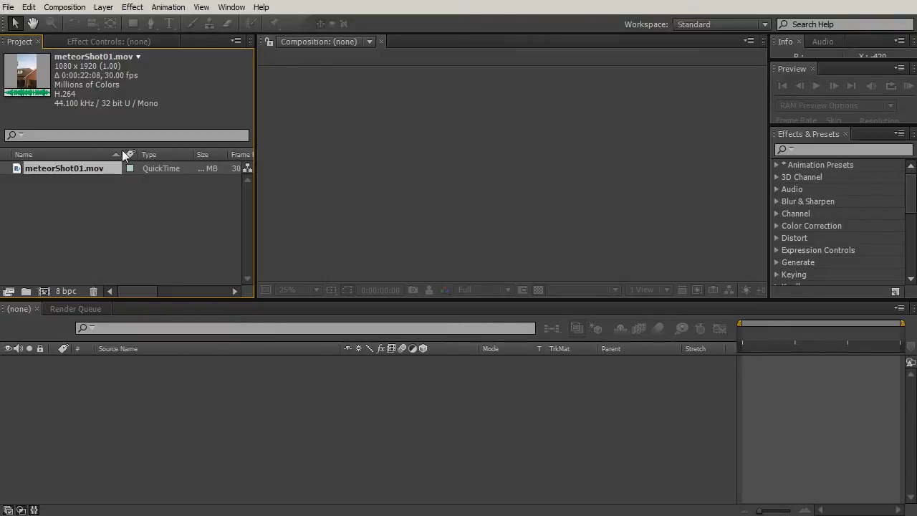
- Create a project folder named Footage and move meteorShot01.mov into it, leaving the folder expanded
click(27, 290)
text(Footage)
key(Return)
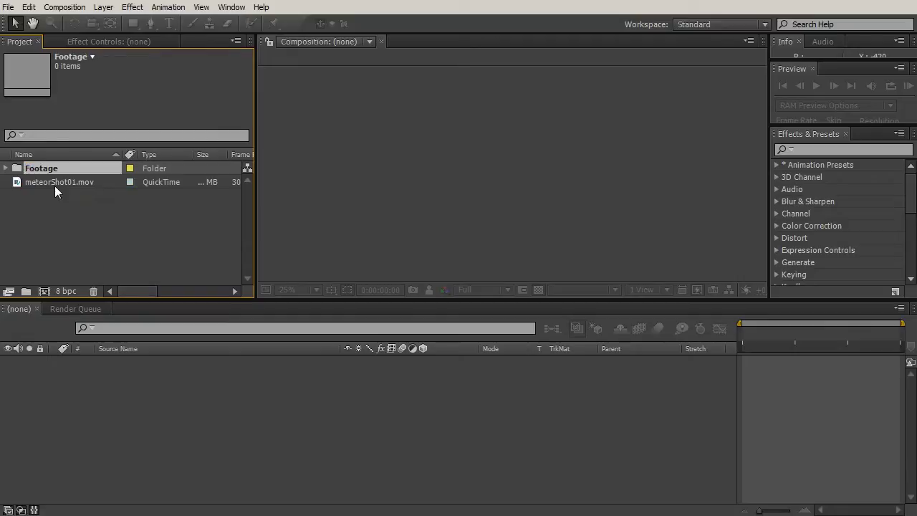
drag(52, 181, 81, 171)
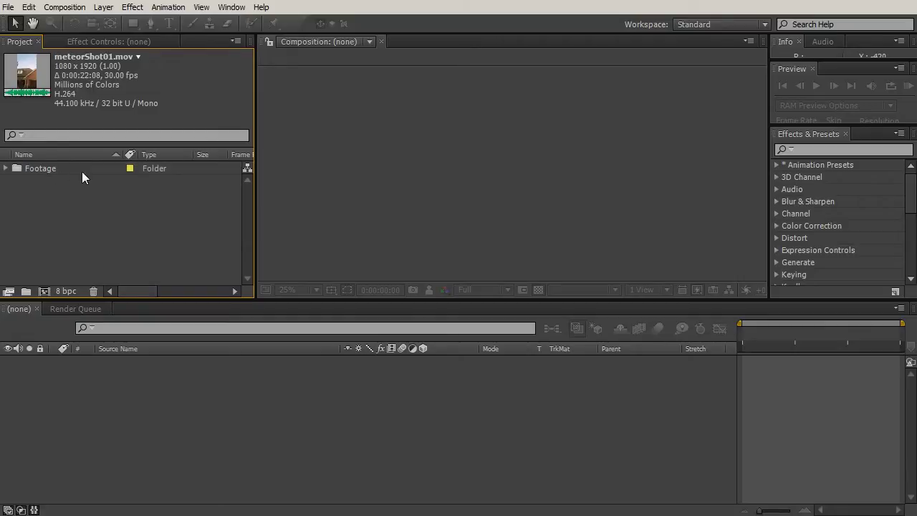
click(6, 168)
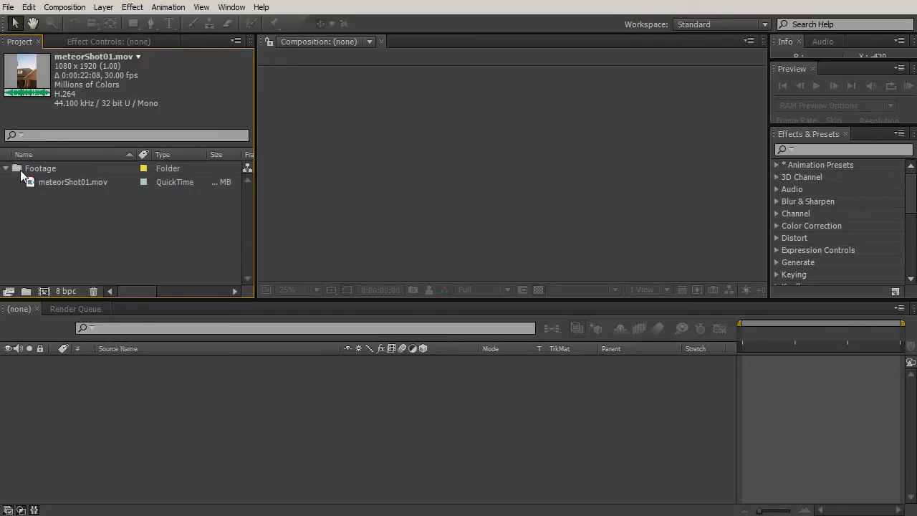
- Create a composition from meteorShot01.mov and add it to the render queue
click(62, 182)
drag(48, 283, 45, 289)
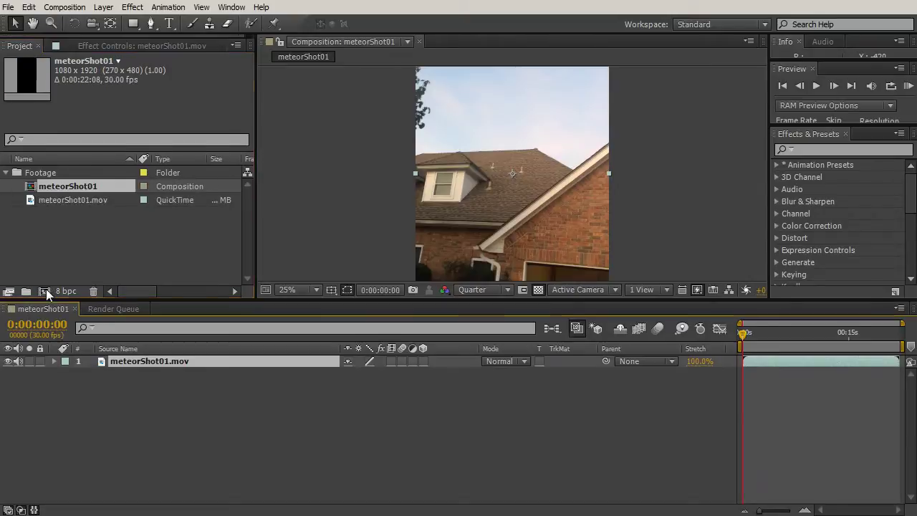
drag(143, 299, 143, 366)
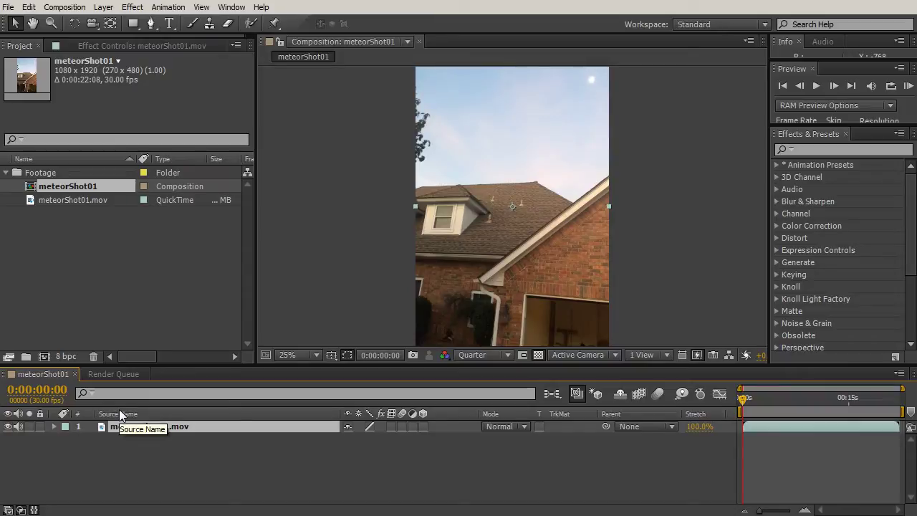
key(ctrl+m)
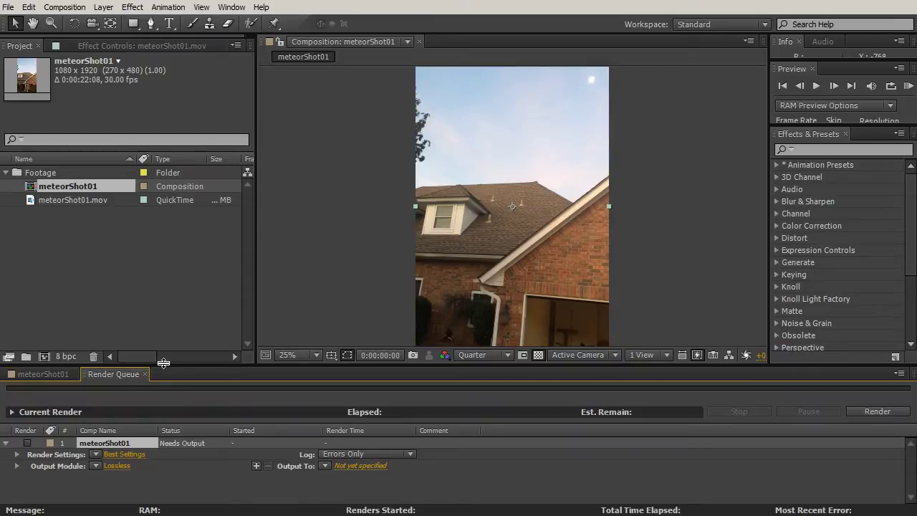
drag(163, 362, 163, 326)
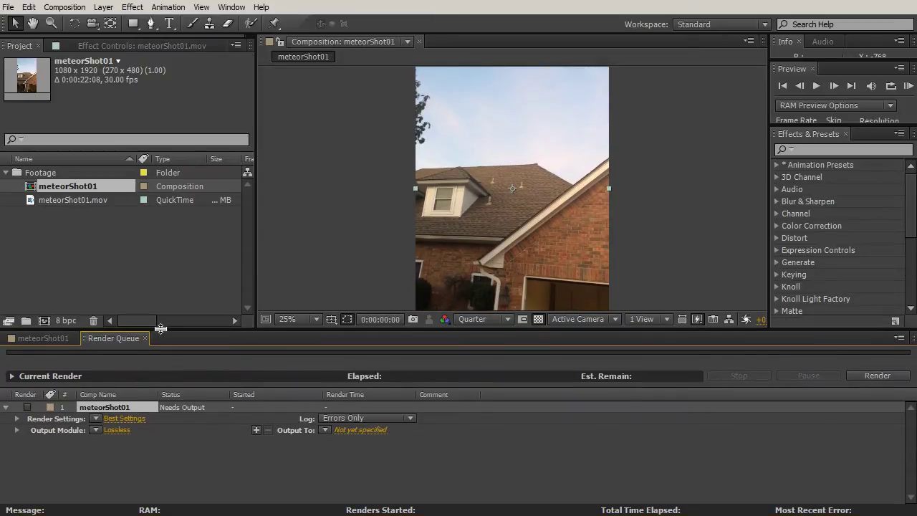
- Set the queued render's output module to PNG Sequence format with compression None
click(122, 427)
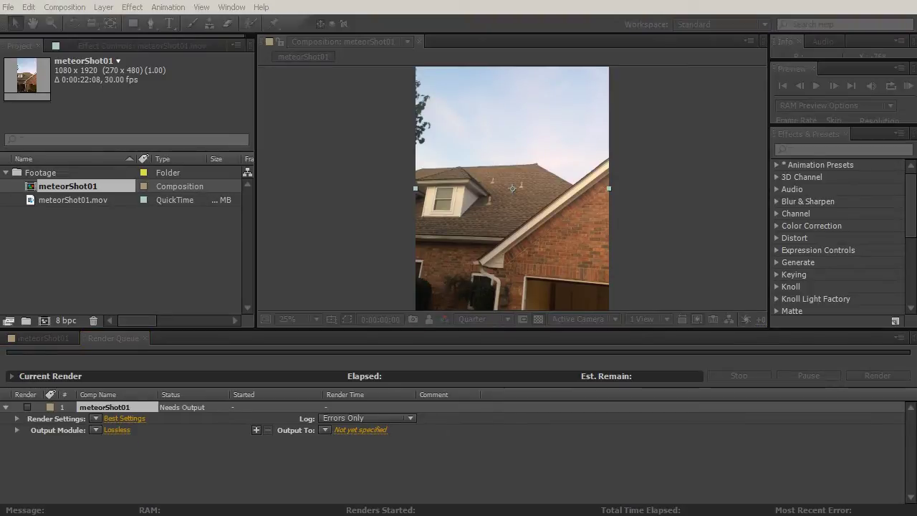
drag(416, 16, 347, 23)
click(394, 83)
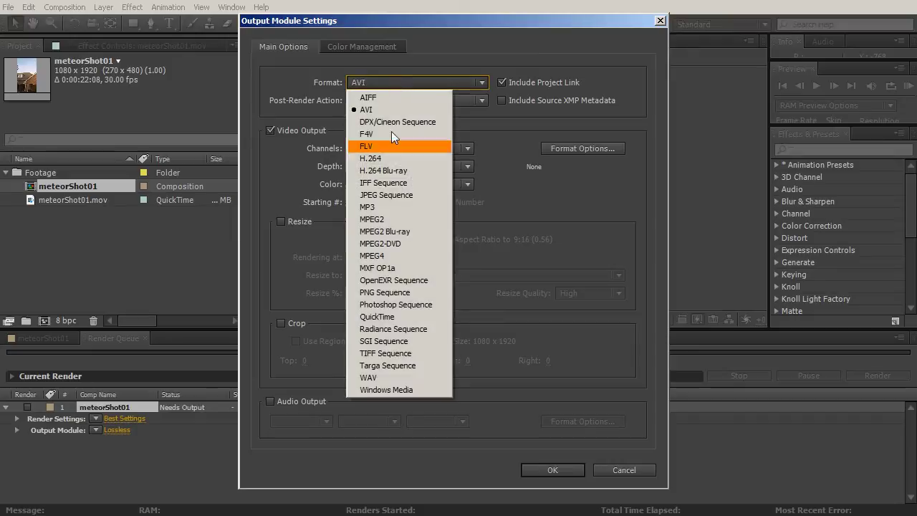
click(397, 293)
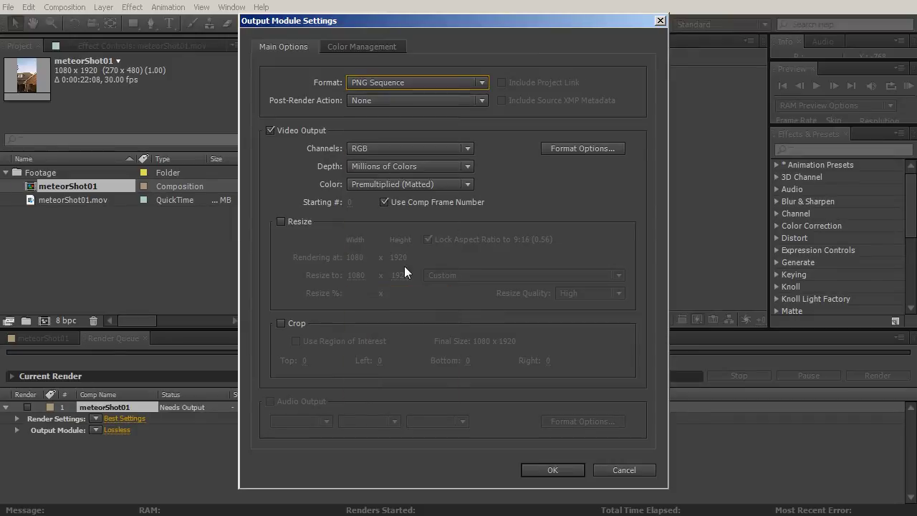
click(579, 144)
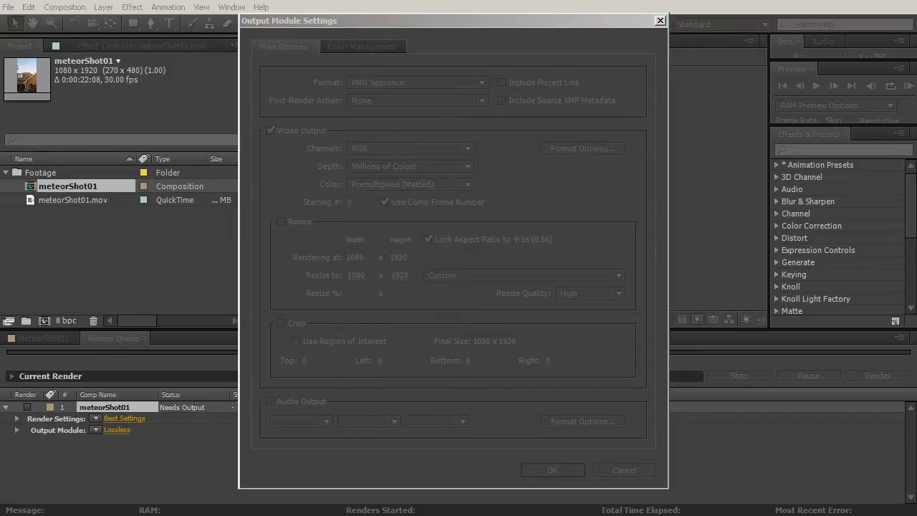
drag(420, 97, 446, 143)
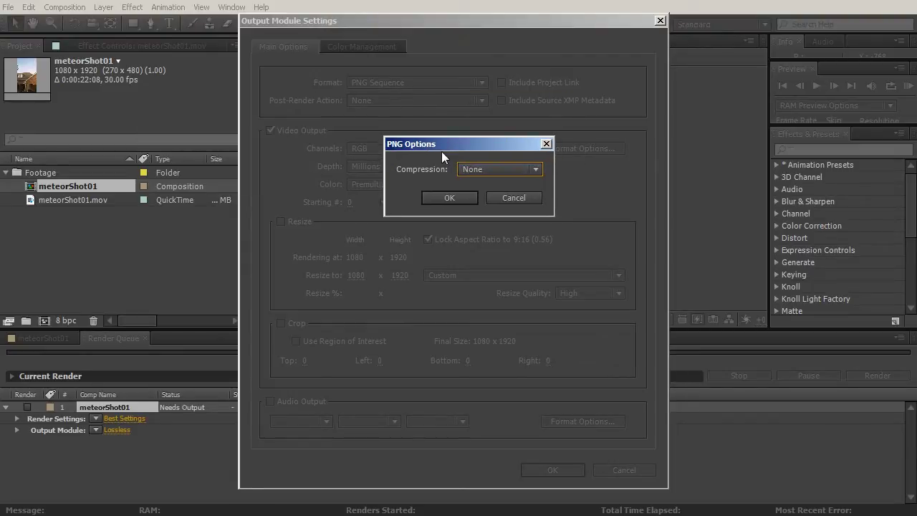
click(448, 198)
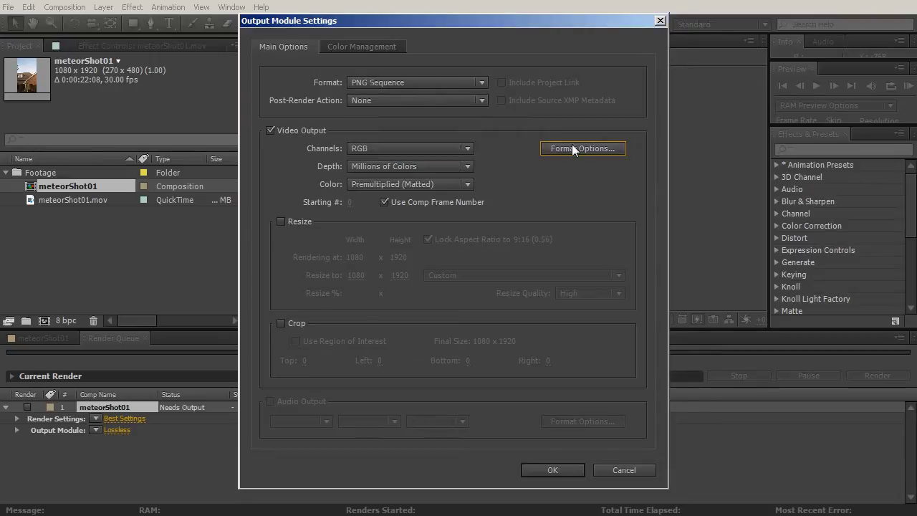
click(538, 470)
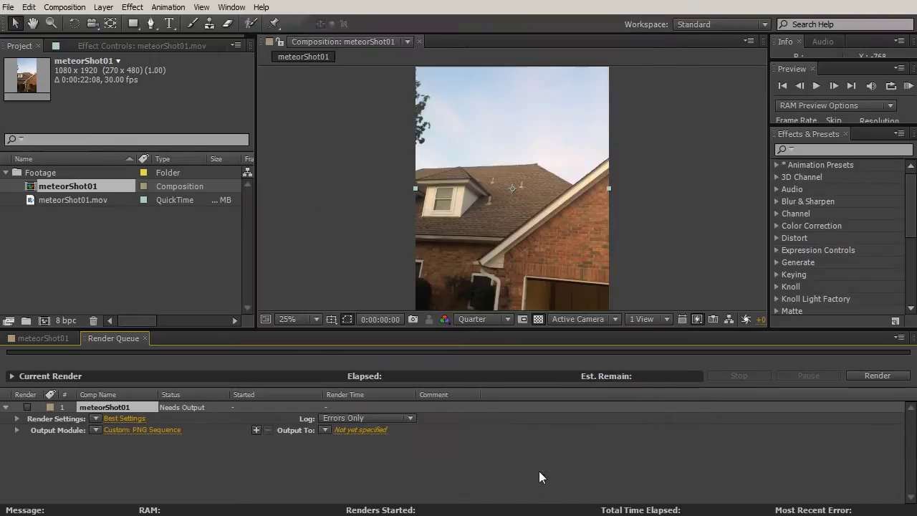
- Set the output to a new imageSequence folder inside Footage, keeping the name meteorShot01_[#####].png, and render the sequence
click(351, 431)
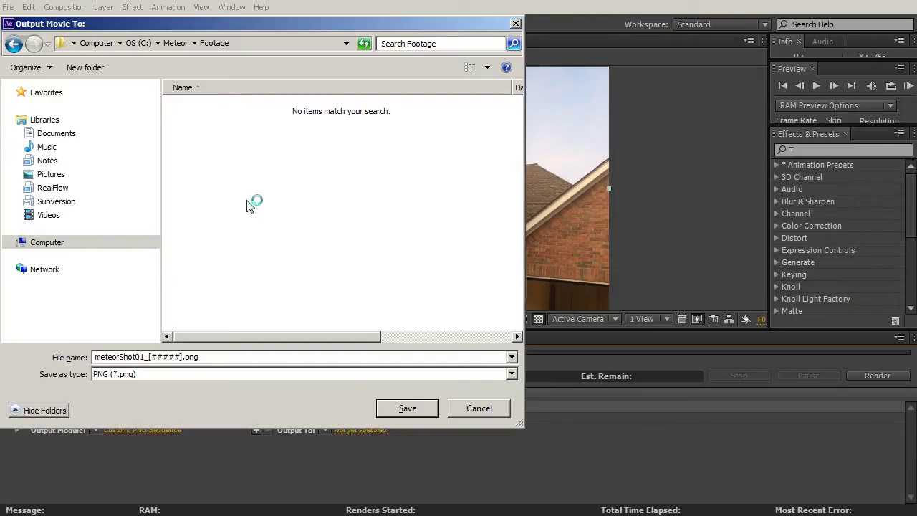
click(87, 68)
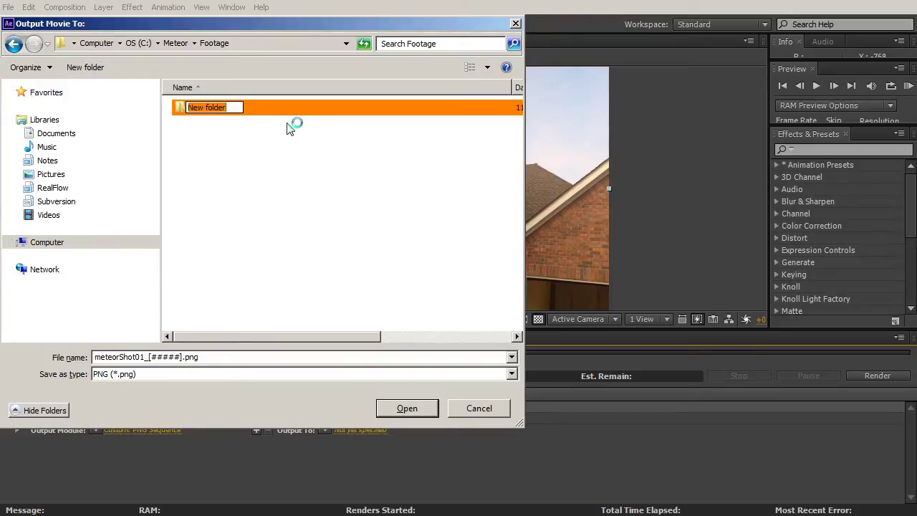
text(imageSequence)
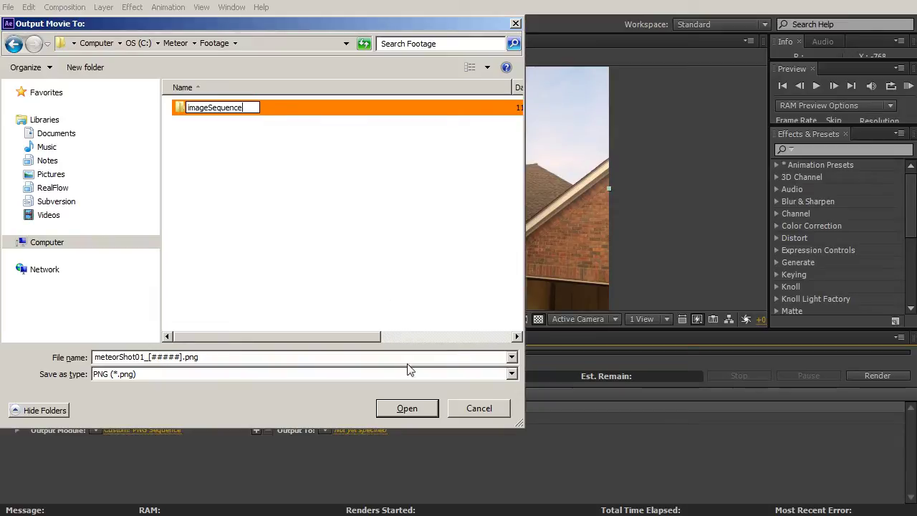
click(362, 225)
click(238, 115)
double_click(238, 115)
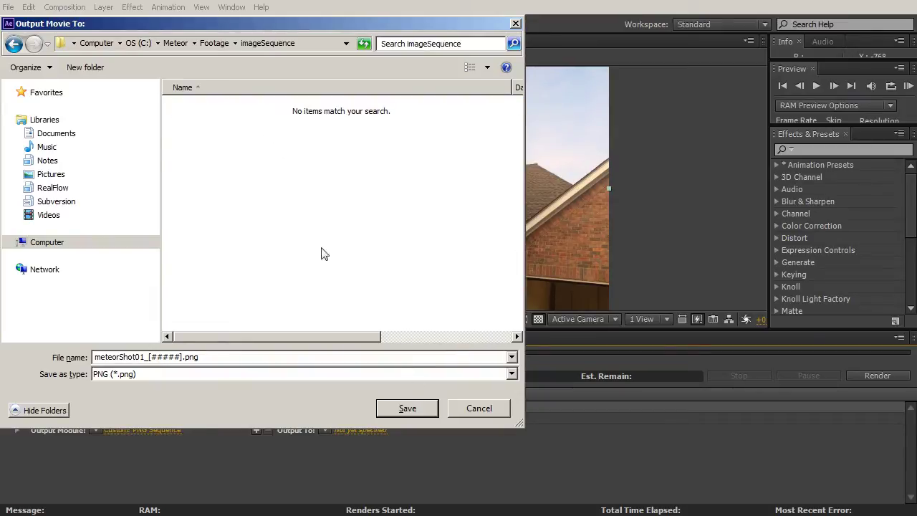
click(404, 408)
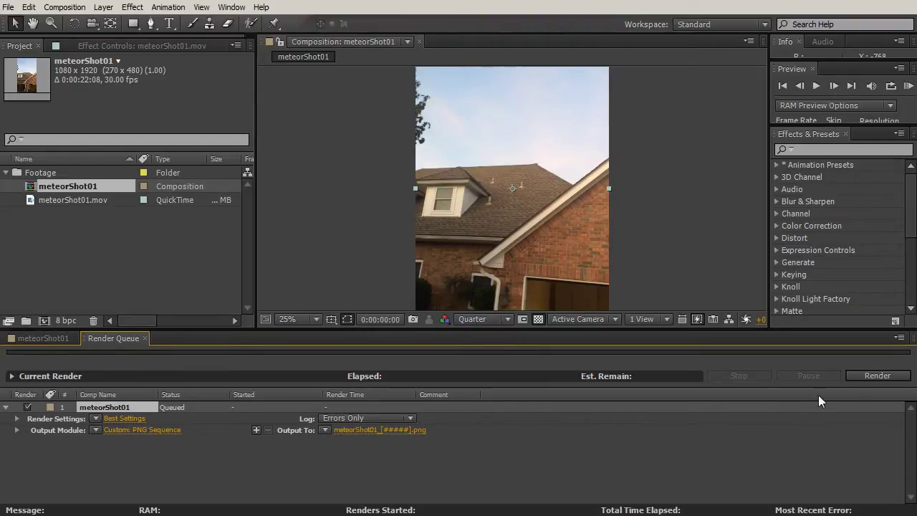
click(857, 374)
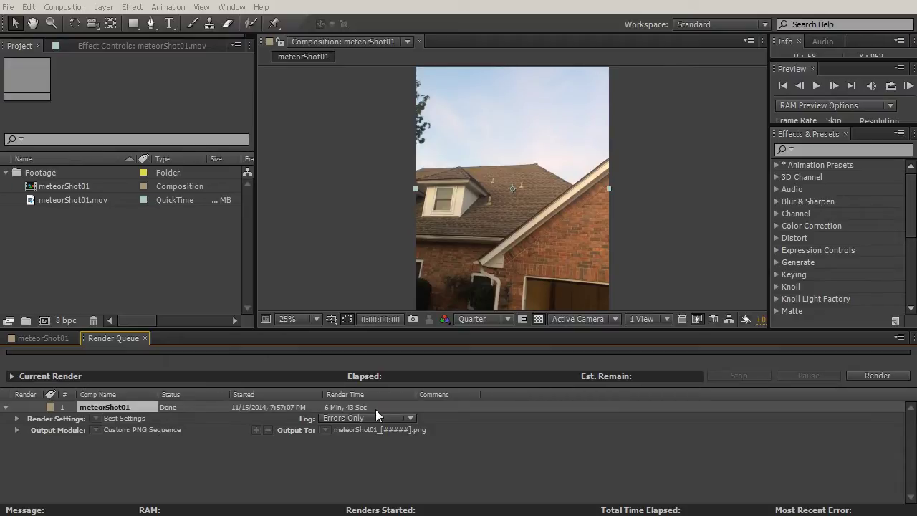
- Import the rendered frames from the imageSequence folder as a PNG sequence, starting at meteorShot01_00000.png
click(212, 299)
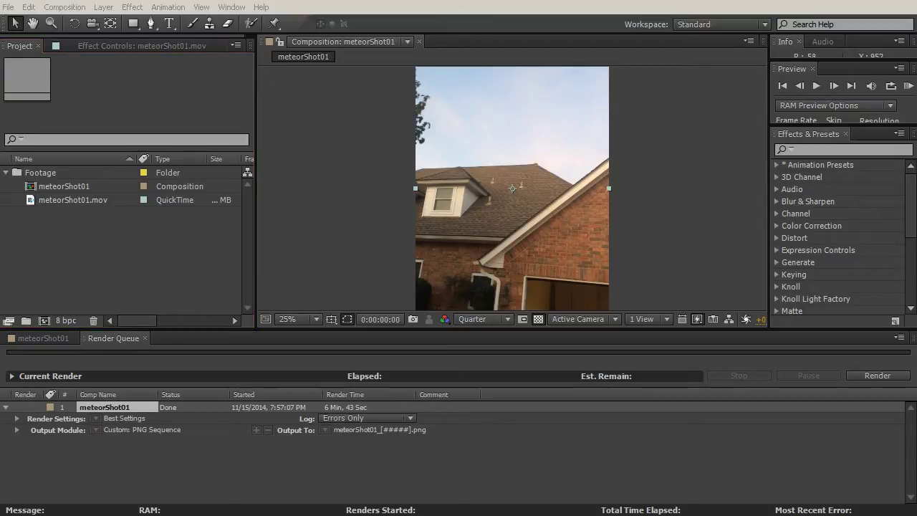
key(ctrl+i)
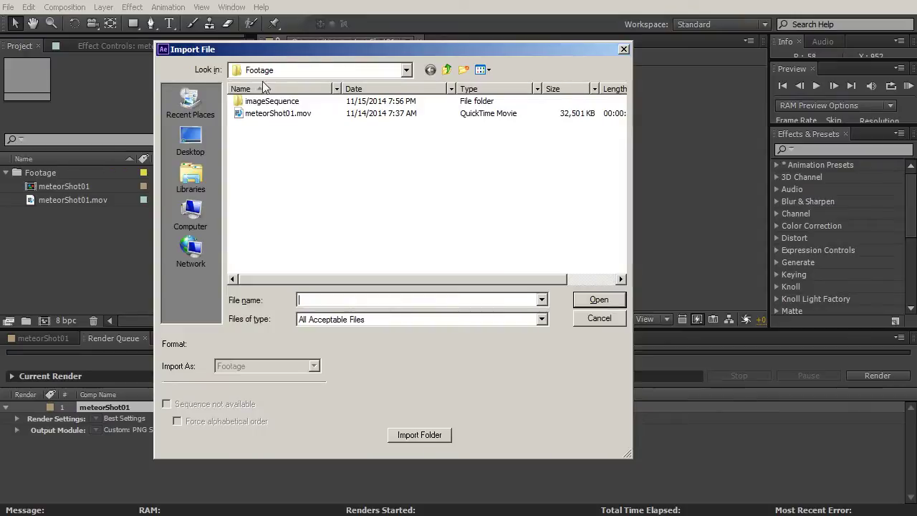
click(256, 104)
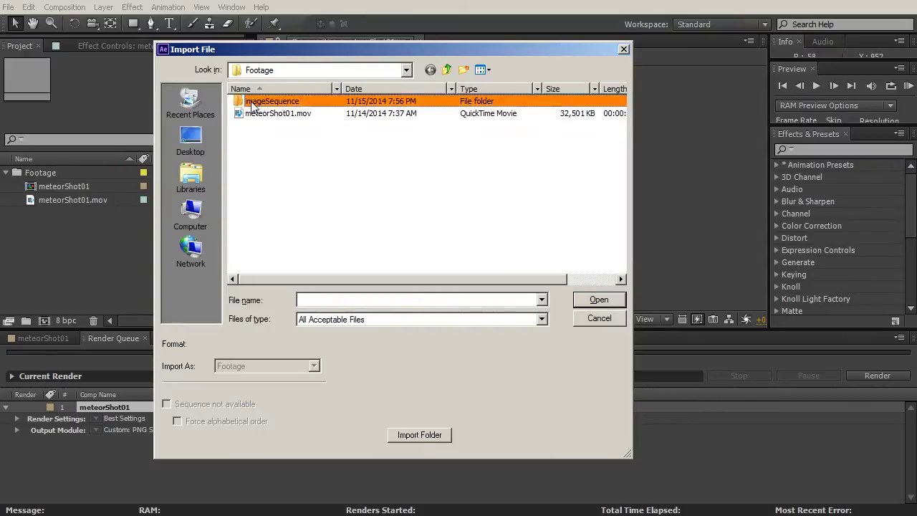
double_click(262, 103)
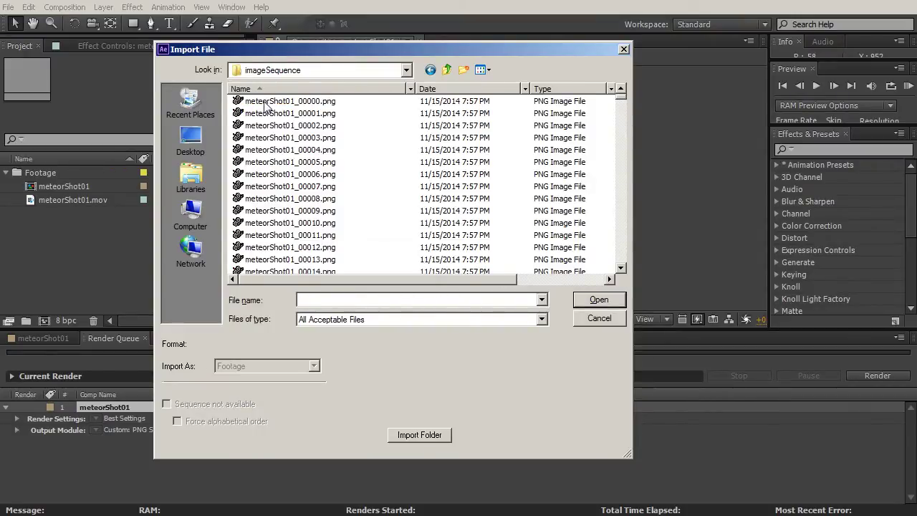
click(268, 103)
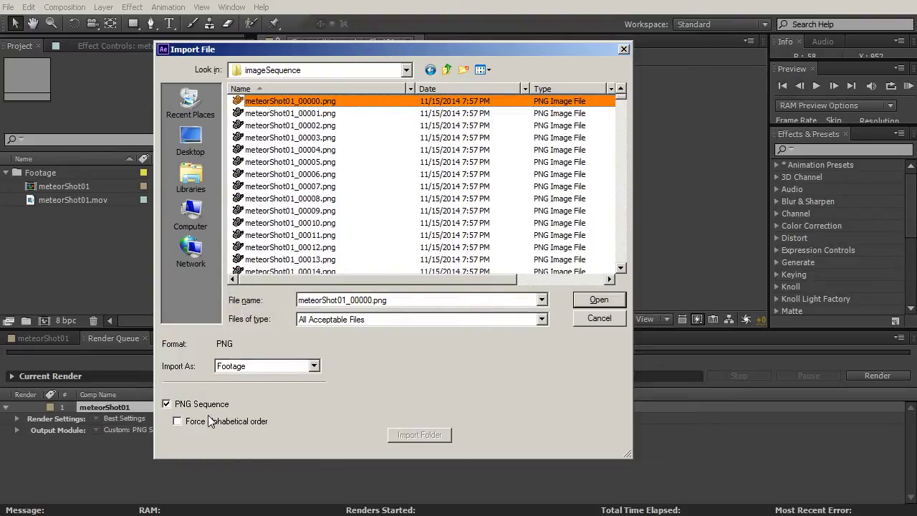
click(598, 299)
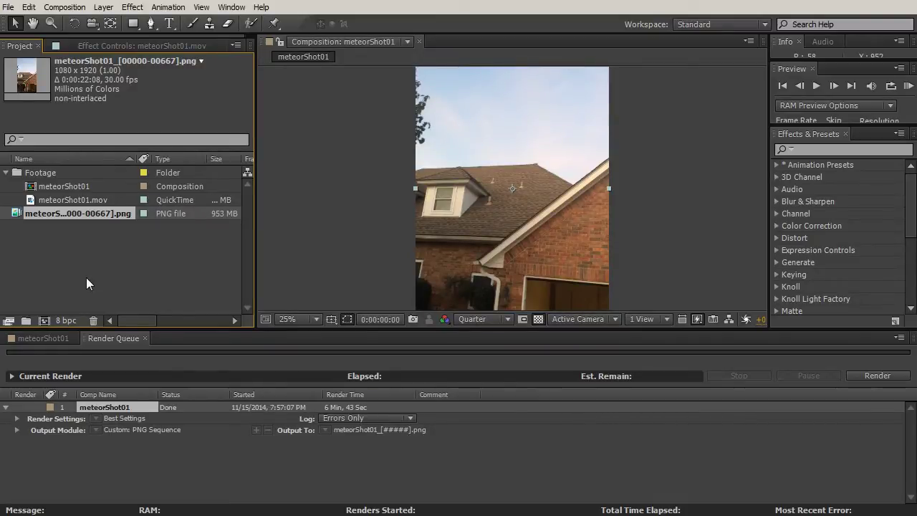
- Widen the project list to fit the sequence's full name and move the imported PNG sequence into the Footage folder
drag(256, 222, 323, 221)
drag(136, 154, 193, 154)
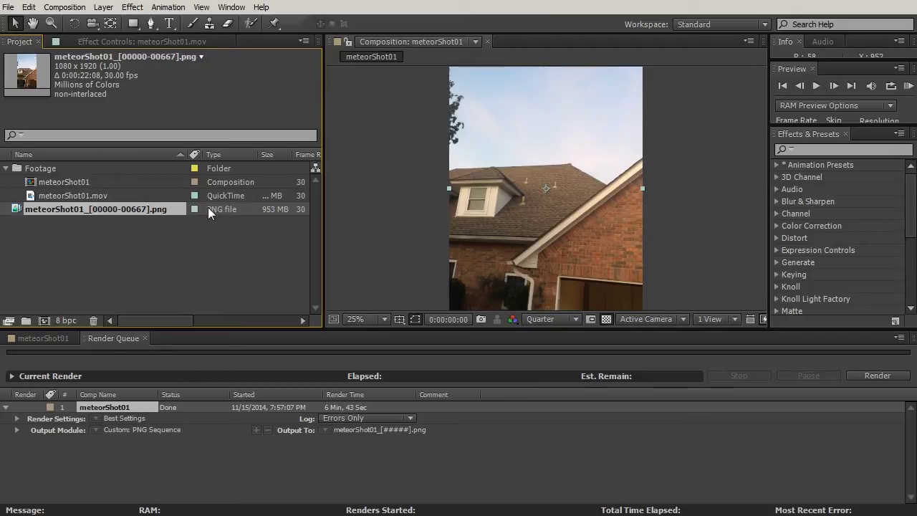
drag(36, 208, 40, 175)
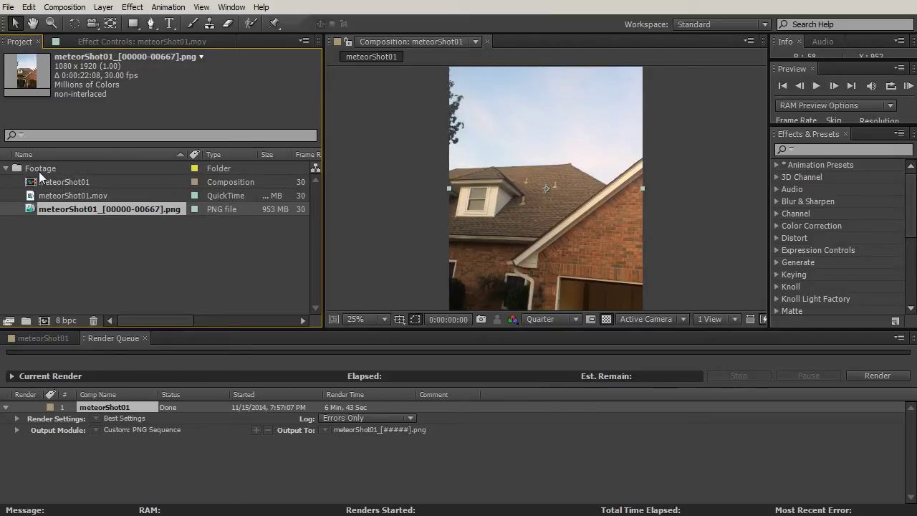
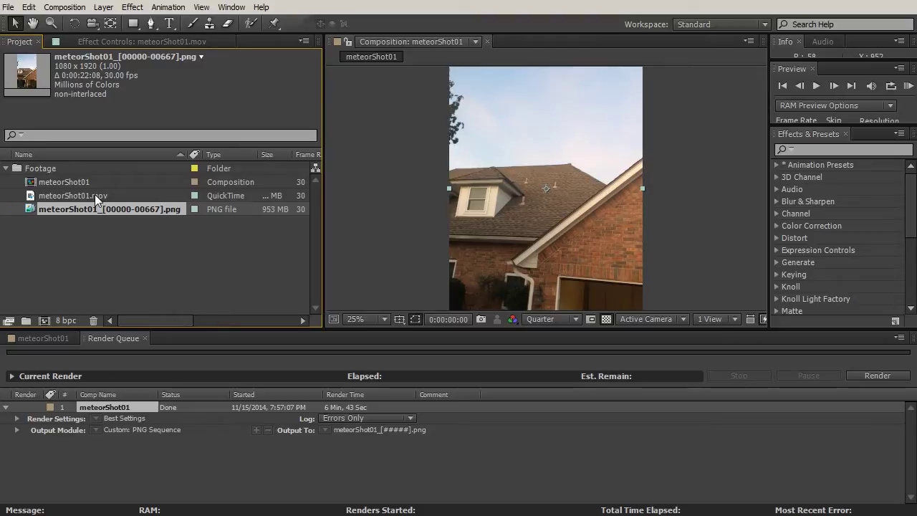
- Compare the QuickTime clip with the PNG sequence, then interpret the sequence with an assumed frame rate of 30 frames per second
click(72, 195)
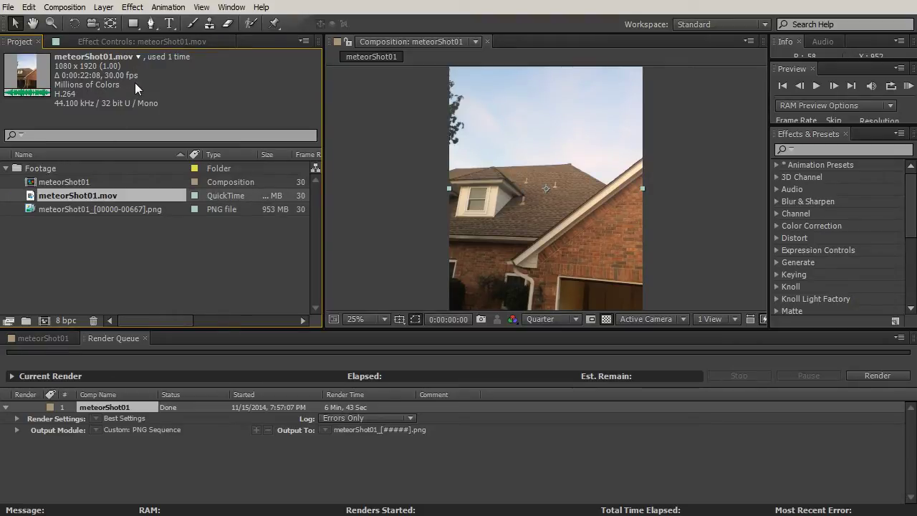
click(66, 209)
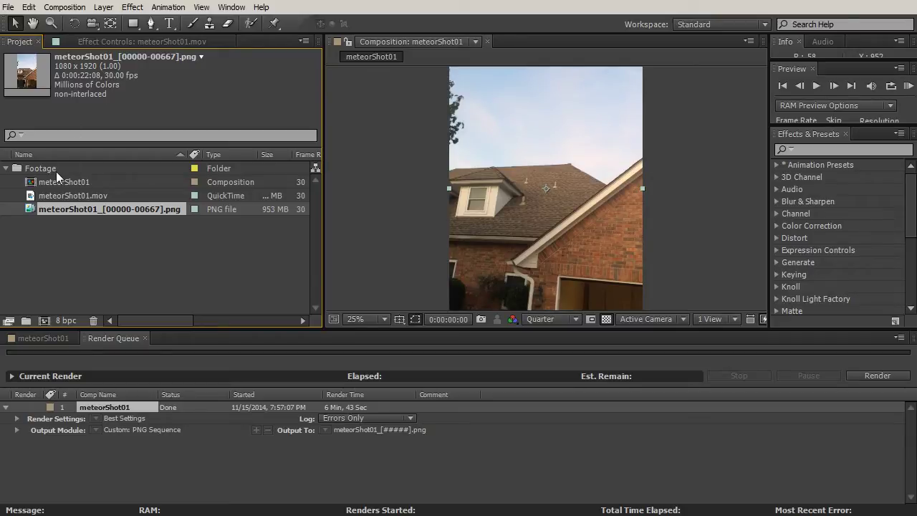
right_click(91, 208)
mouse_move(130, 279)
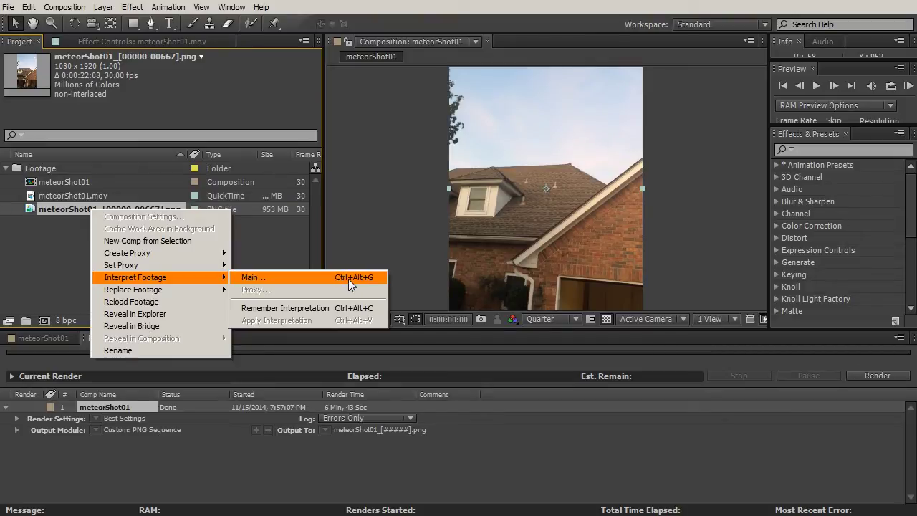
click(325, 279)
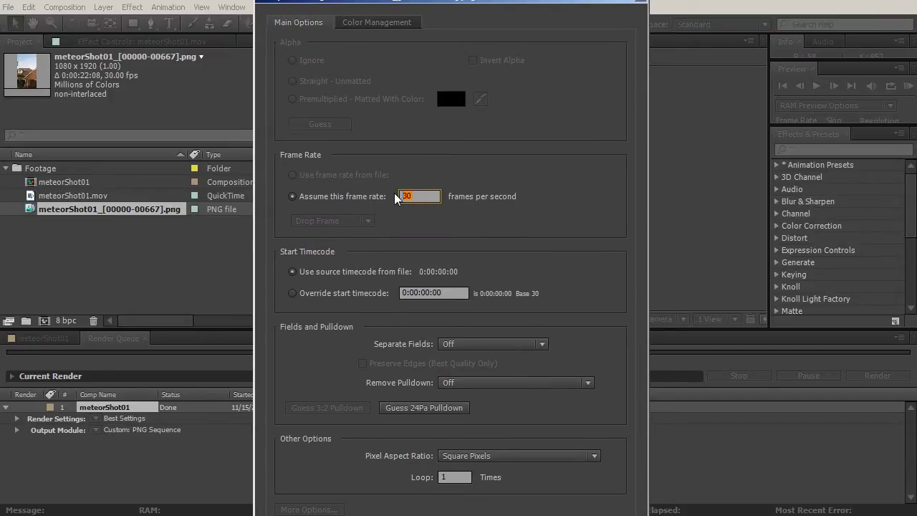
text(24)
key(BackSpace)
text(9)
key(BackSpace)
key(BackSpace)
text(30)
drag(447, 5, 448, 0)
click(533, 501)
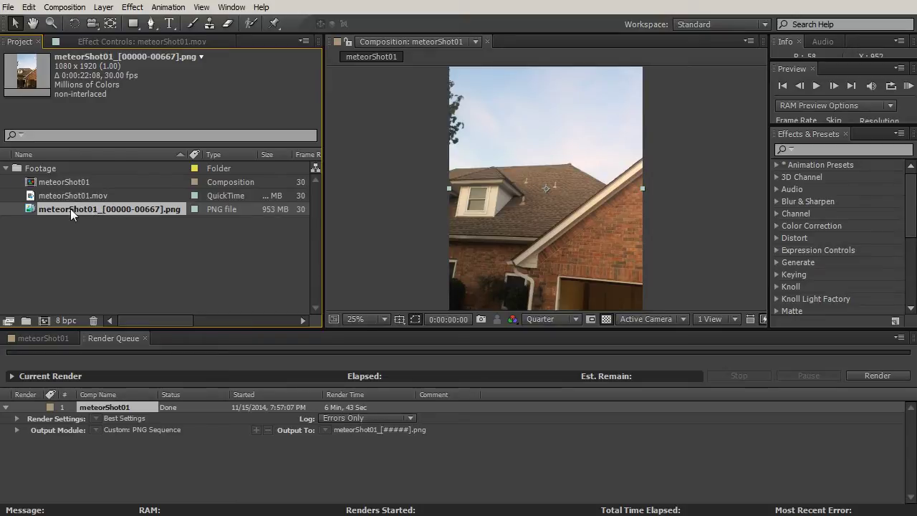
- Create a new composition from the PNG sequence and rename it Master
drag(46, 311, 44, 319)
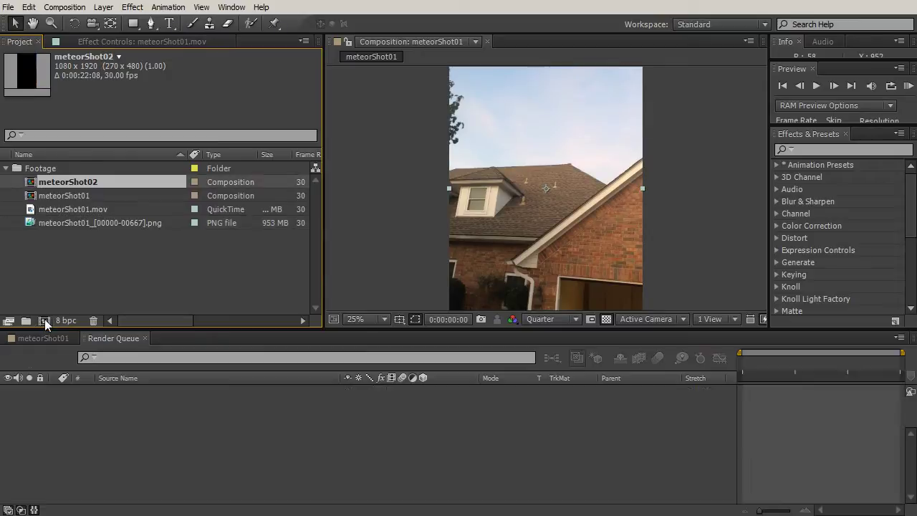
click(60, 202)
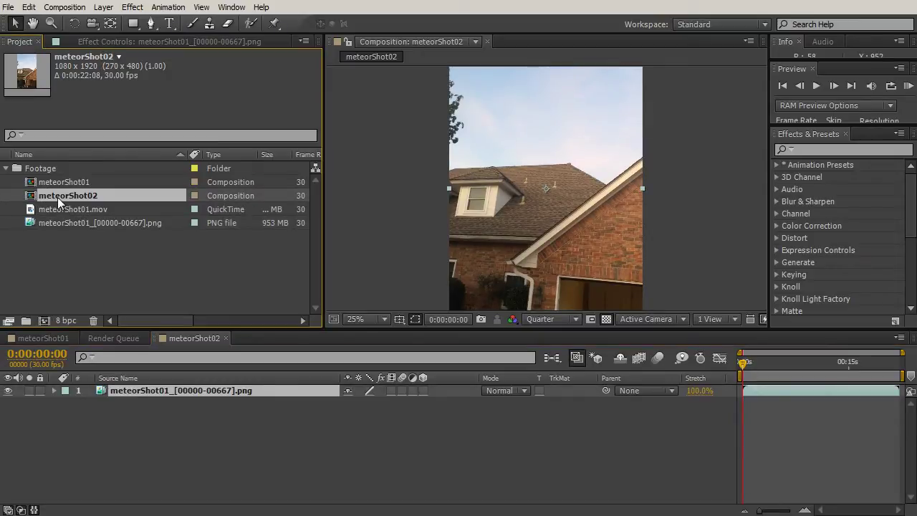
key(Return)
text(Master)
key(Return)
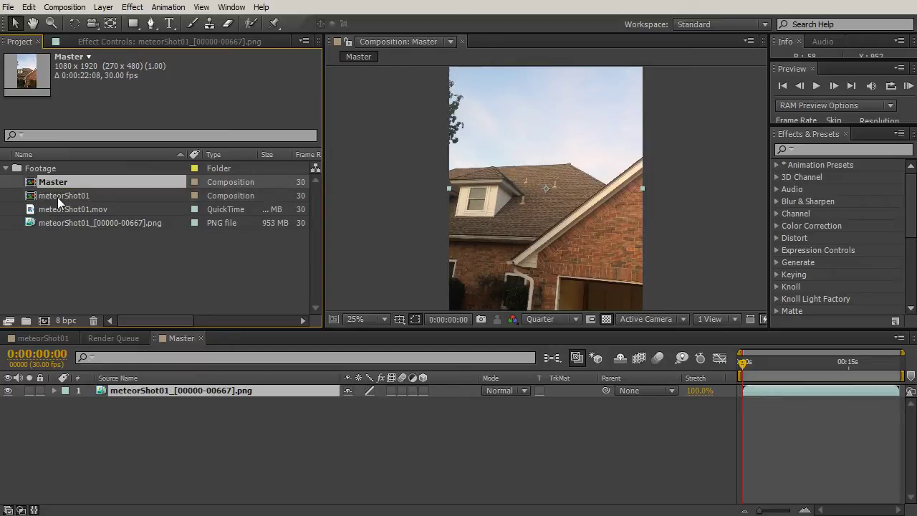
- Move the Master composition out of the Footage folder, collapse the folder, and narrow the project list
drag(50, 224, 51, 239)
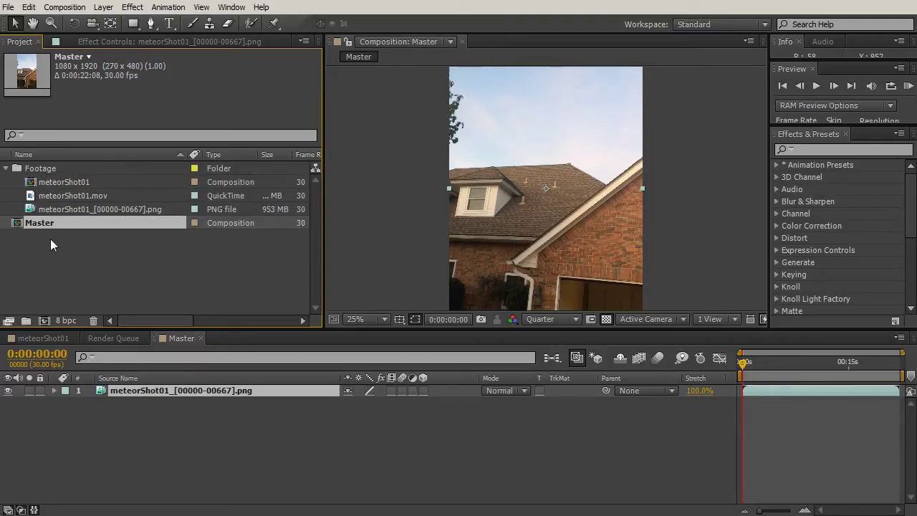
click(6, 168)
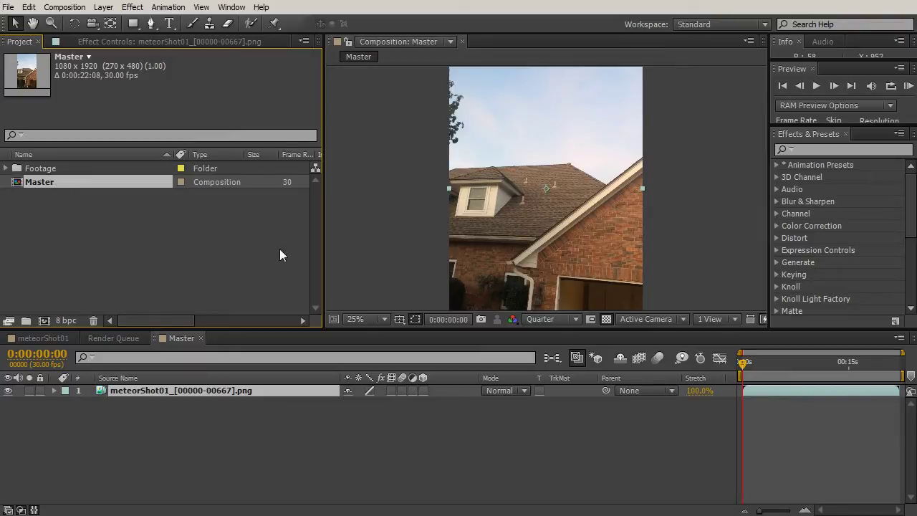
drag(322, 236, 289, 239)
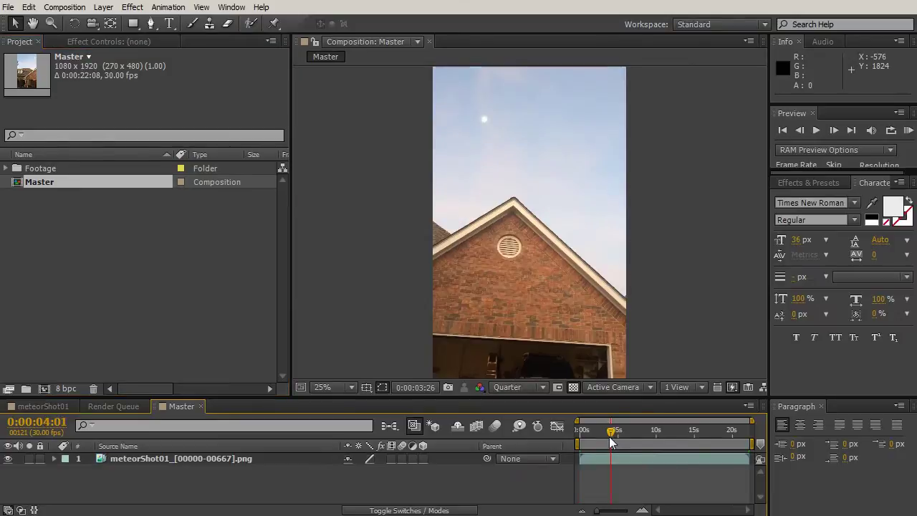
- Examine the footage across the Master timeline and inspect the roofline against the sky up close at 0:00:14:08
drag(609, 434, 579, 442)
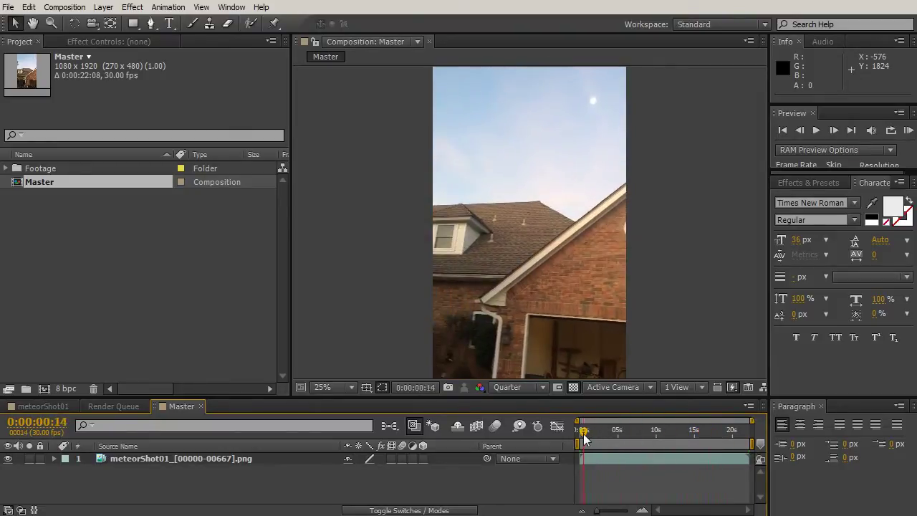
key(h)
drag(527, 113, 515, 163)
key(v)
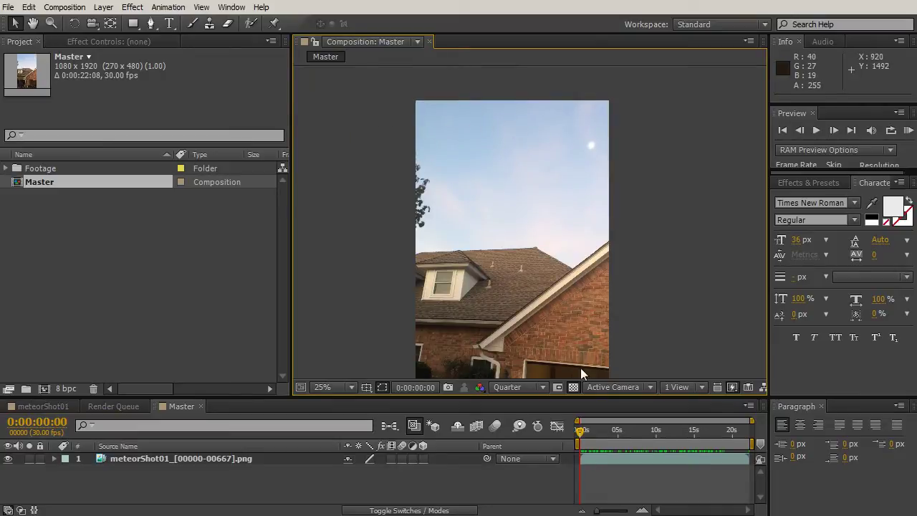
drag(580, 432, 689, 434)
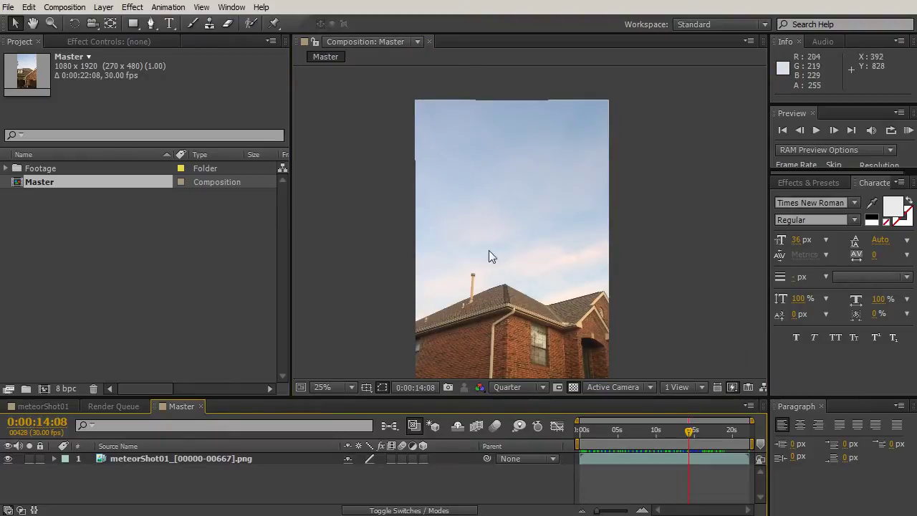
drag(538, 319, 534, 205)
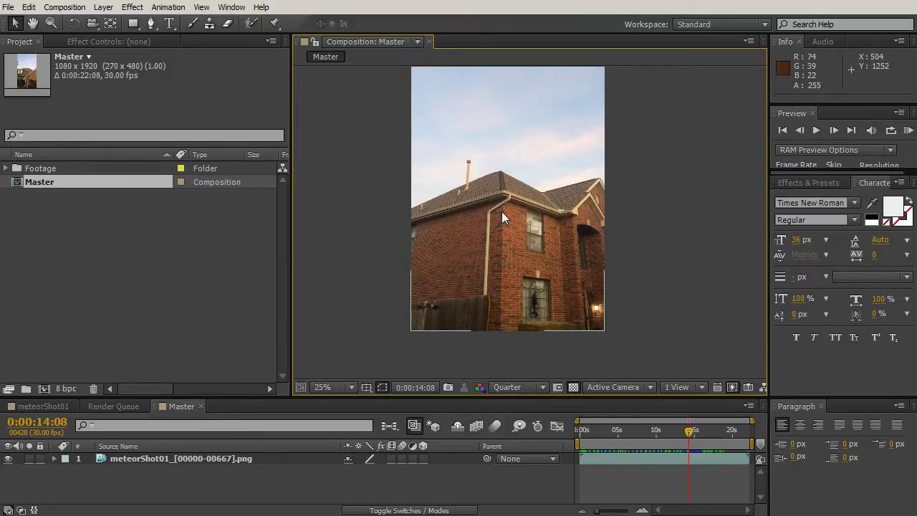
scroll(494, 195, up, 2)
drag(432, 172, 567, 303)
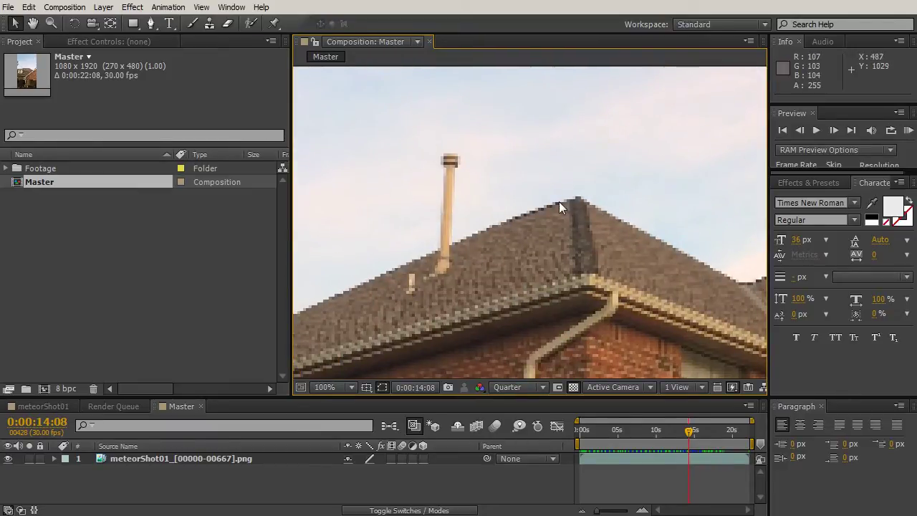
scroll(358, 181, down, 2)
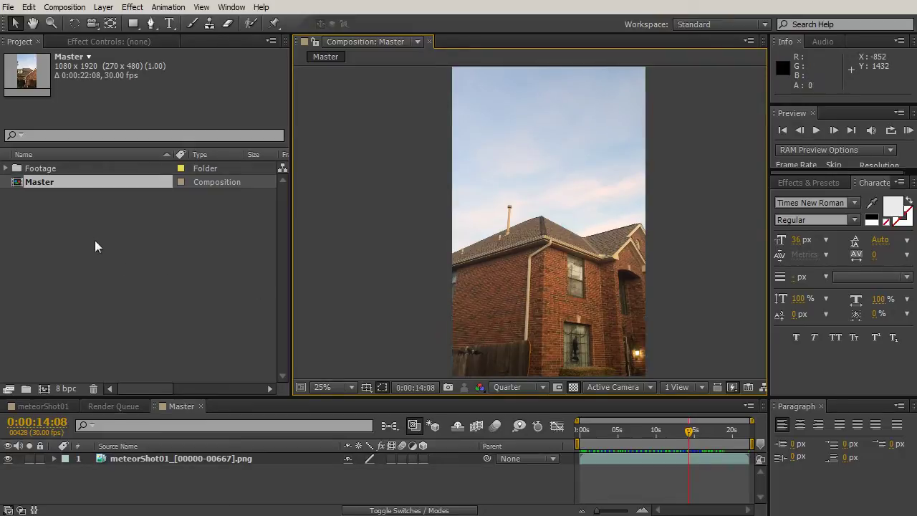
- Duplicate the Master composition, rename the copy alphaMatte, and open it
click(61, 182)
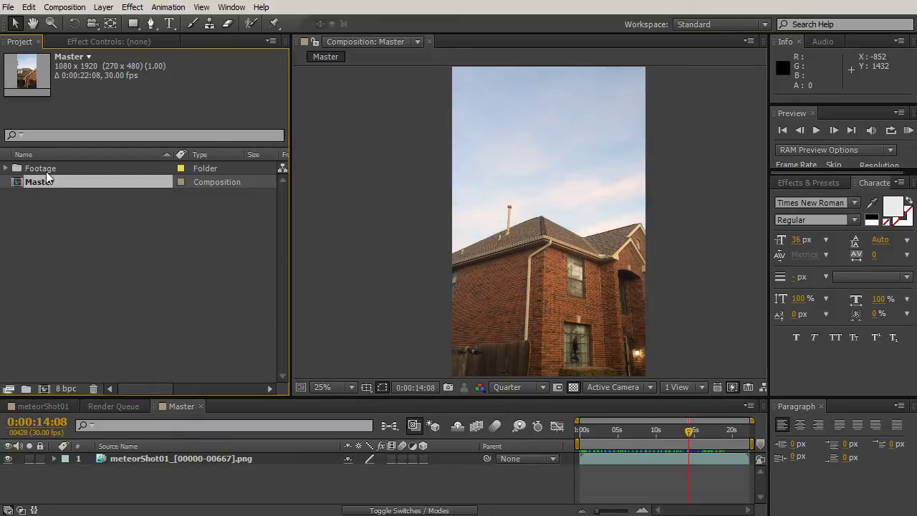
key(ctrl+d)
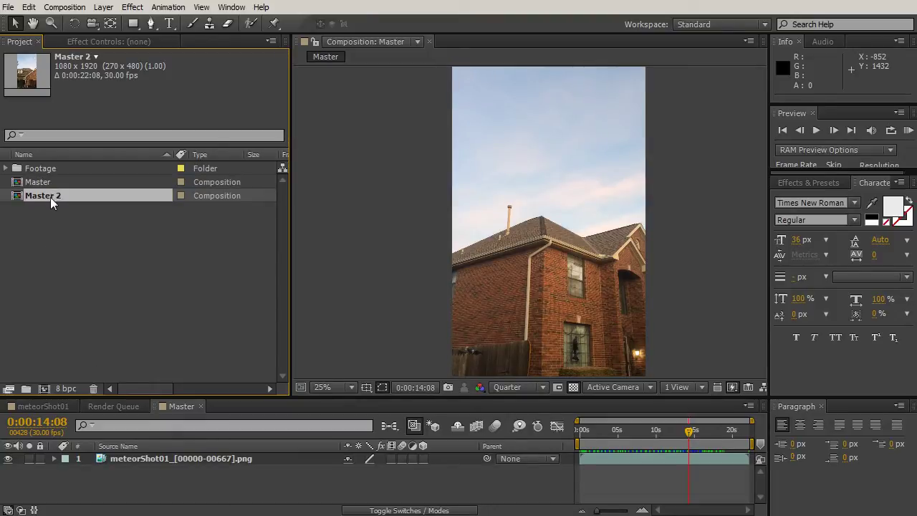
key(Return)
text(alphaMatte)
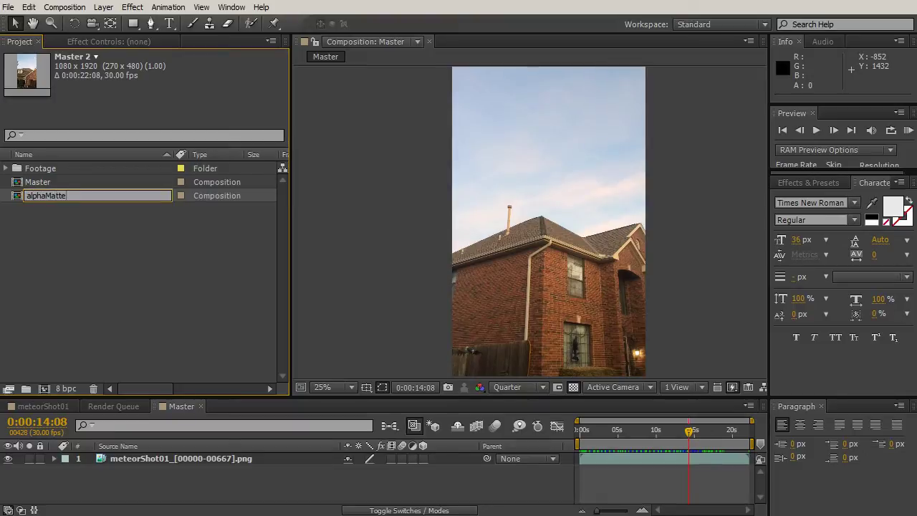
key(Return)
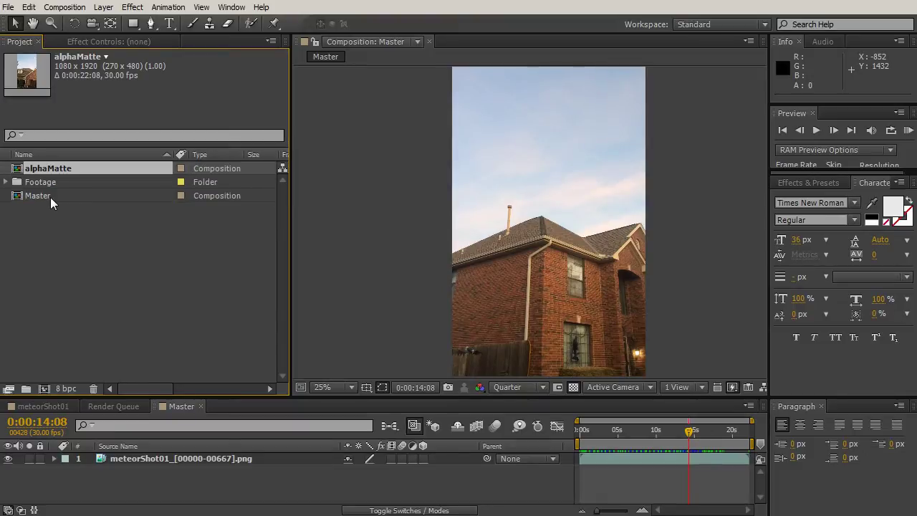
double_click(21, 169)
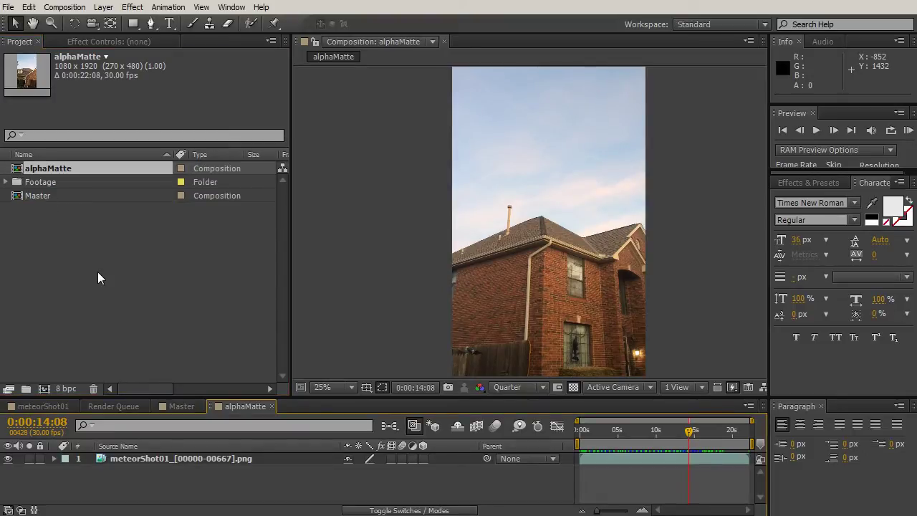
- Apply Brightness & Contrast to the PNG sequence layer in alphaMatte and set its contrast to 40
drag(311, 396, 311, 378)
click(203, 439)
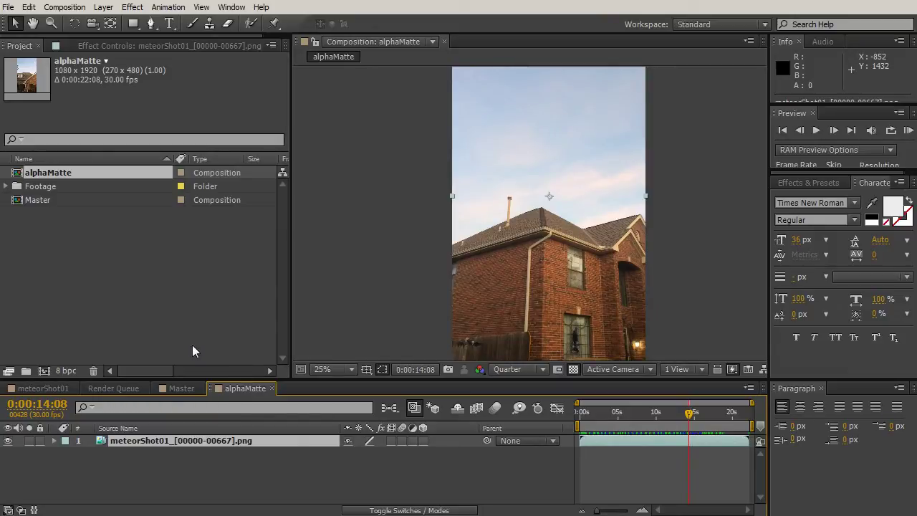
click(132, 8)
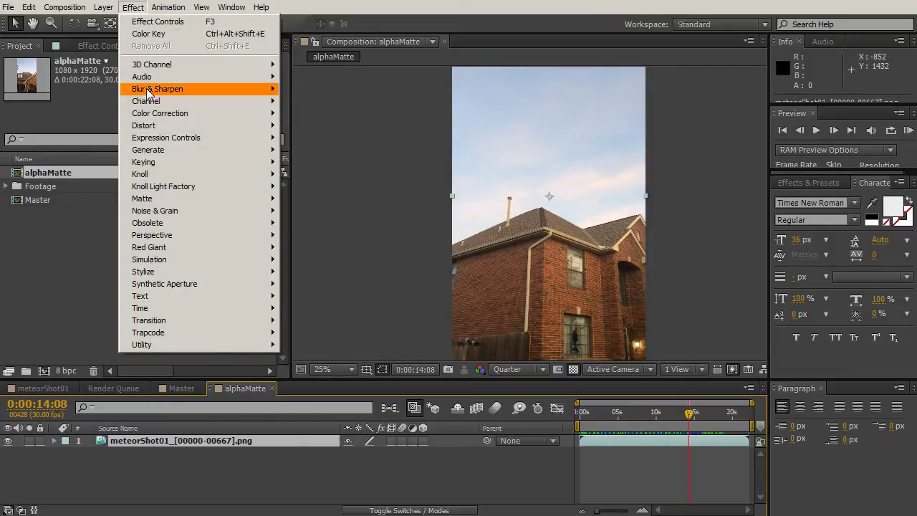
mouse_move(154, 113)
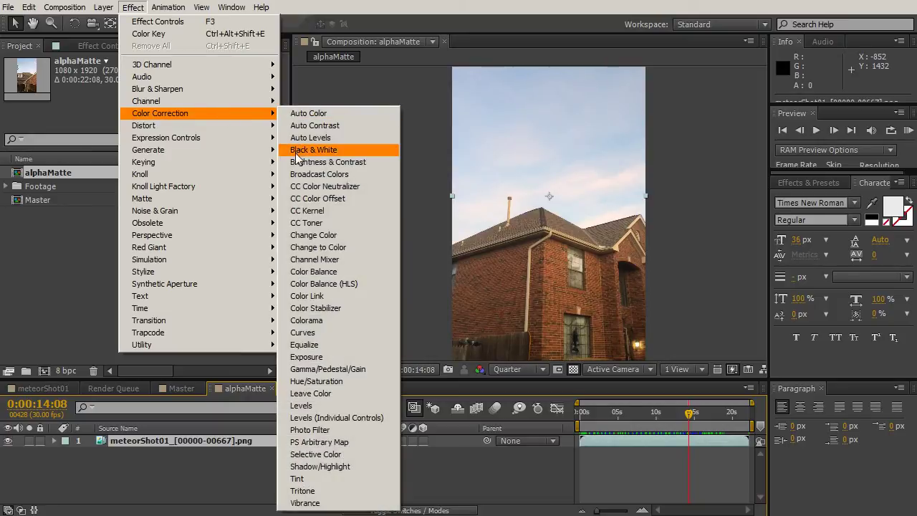
click(302, 163)
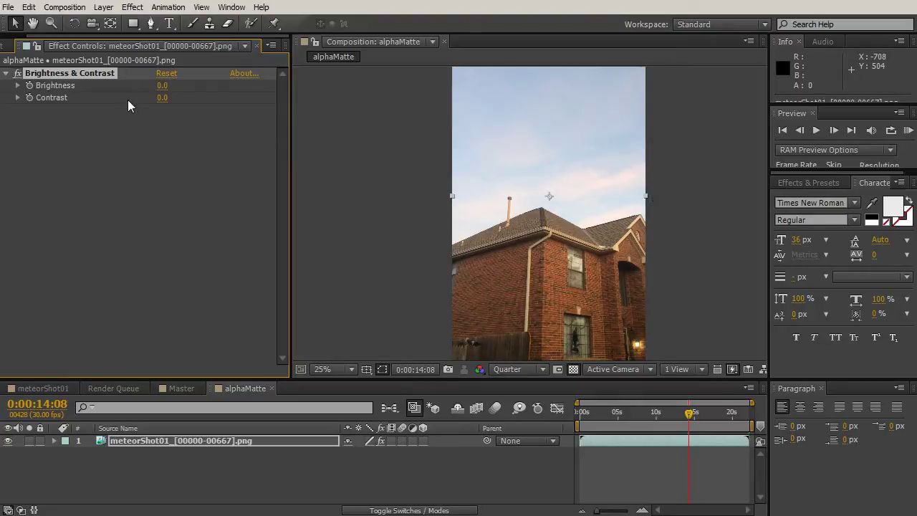
drag(164, 98, 188, 99)
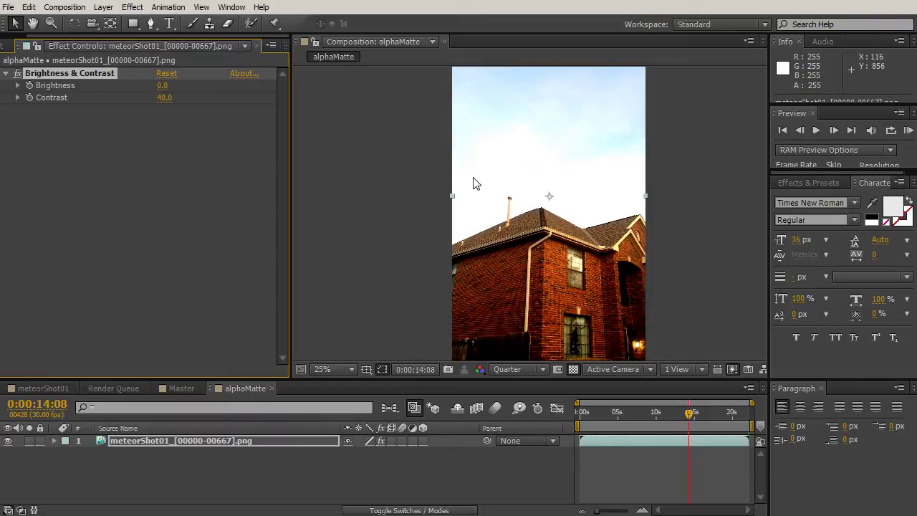
- Add a Luma Key to the layer with key type Key Out Darker and a threshold of 176
click(170, 8)
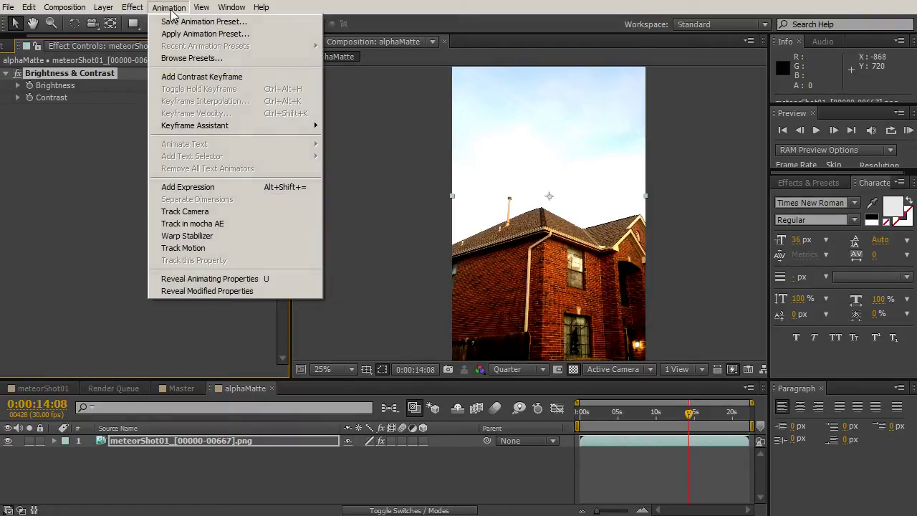
mouse_move(139, 10)
mouse_move(156, 162)
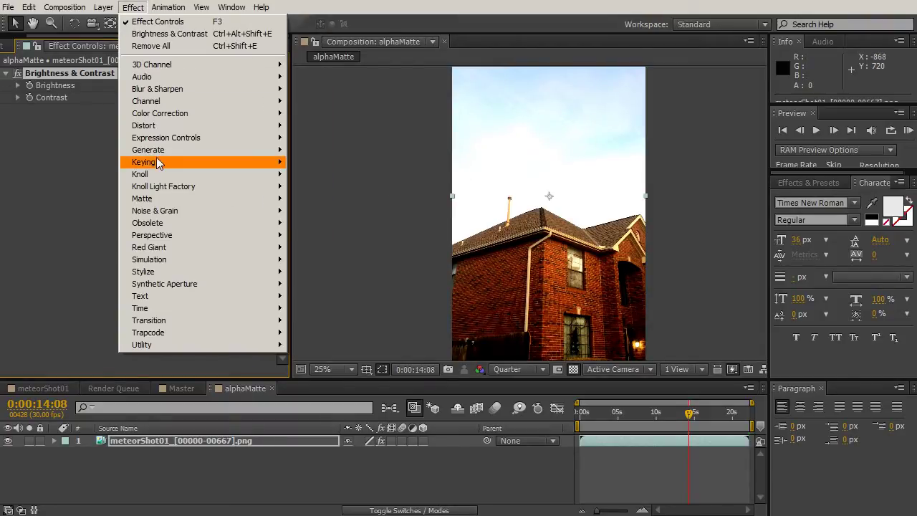
click(315, 272)
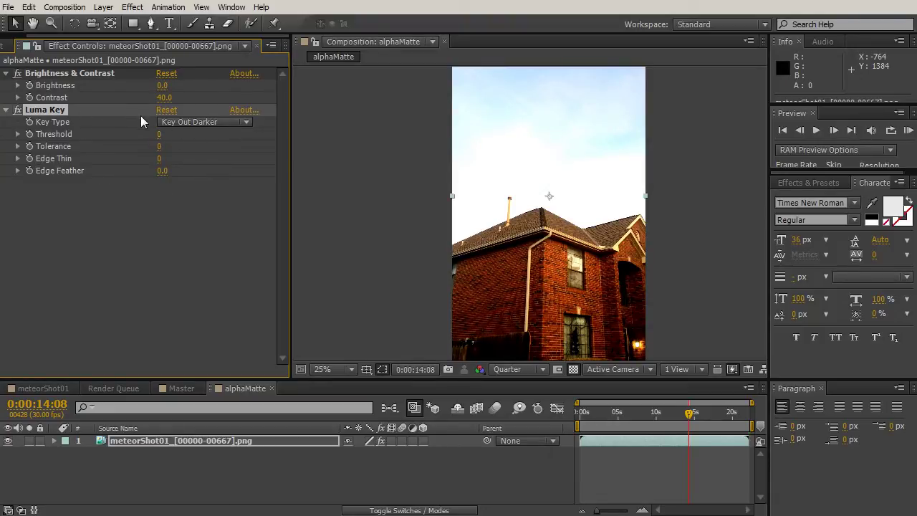
click(231, 120)
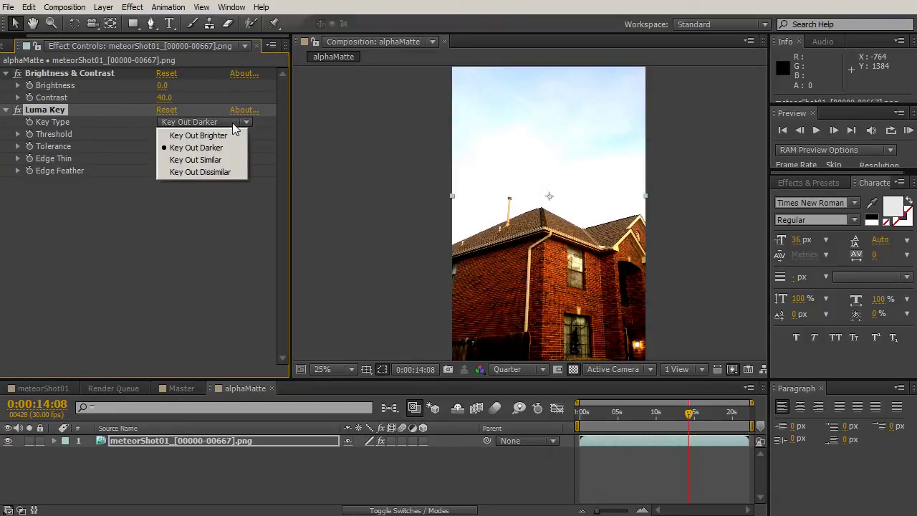
click(200, 147)
drag(160, 134, 242, 134)
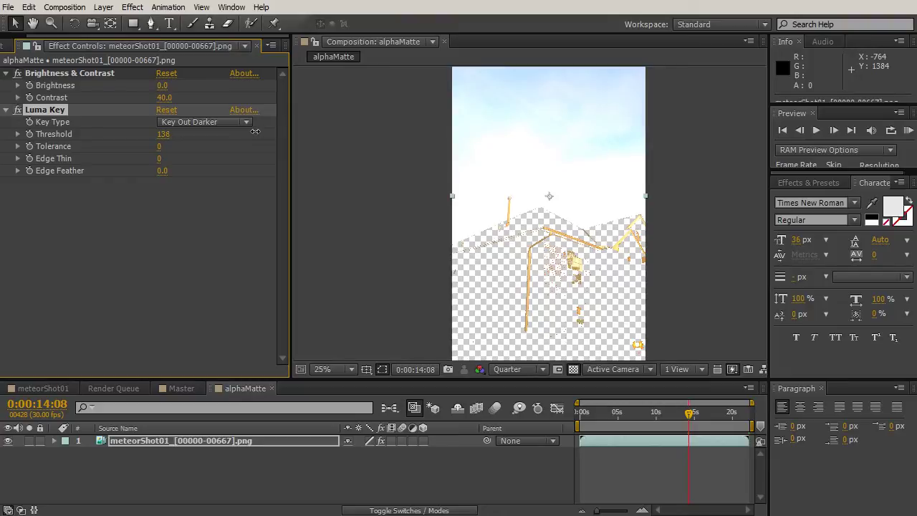
drag(260, 129, 275, 130)
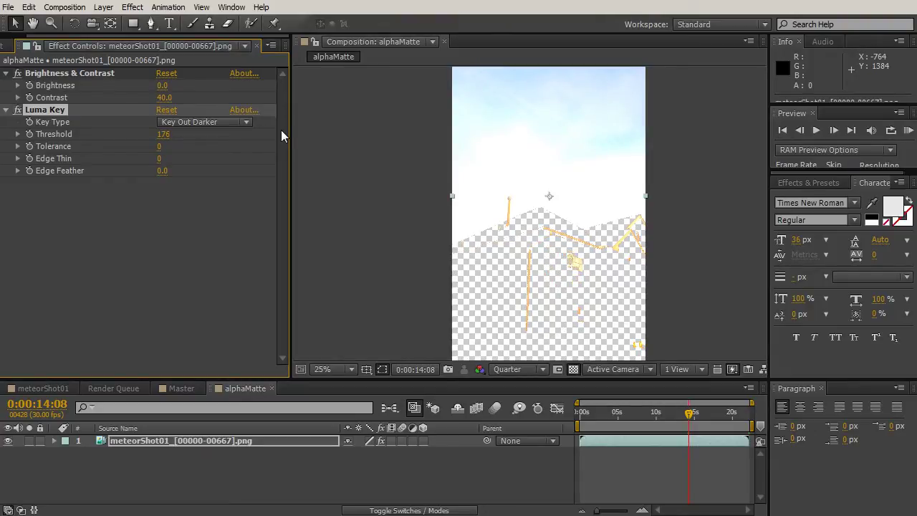
- Check the keyed house and sky edges on frames between about 0:00:13:10 and 0:00:14:14
click(675, 415)
mouse_move(677, 421)
mouse_down()
mouse_move(607, 420)
mouse_move(681, 423)
mouse_up()
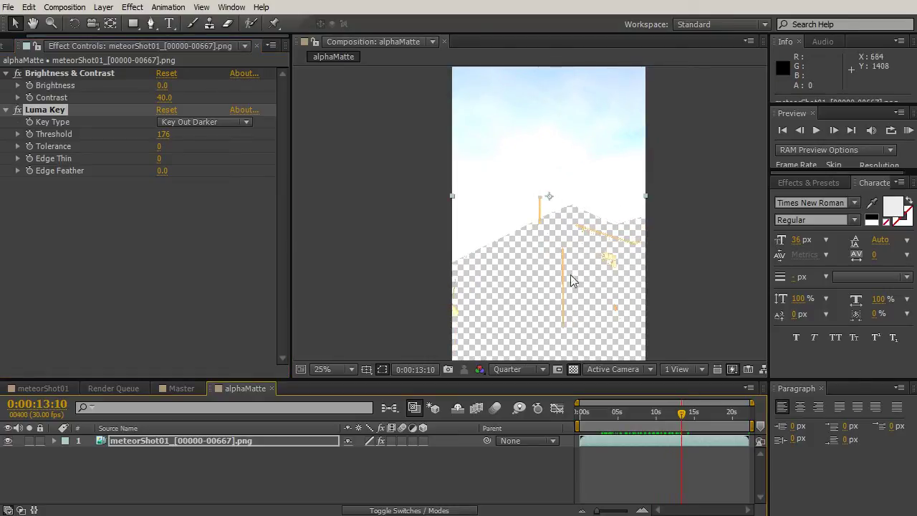
click(679, 414)
drag(680, 419, 690, 419)
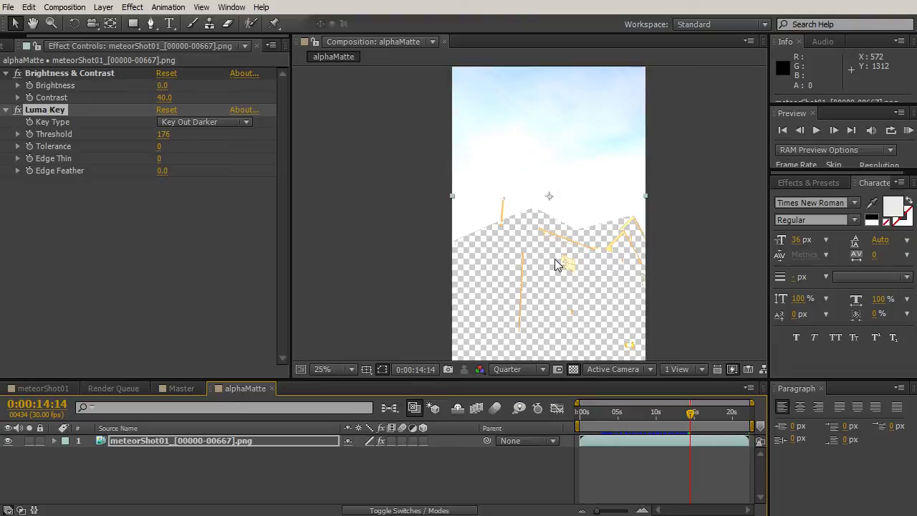
- Add the Keylight (1.2) keying effect to the PNG sequence layer below the Luma Key
click(133, 8)
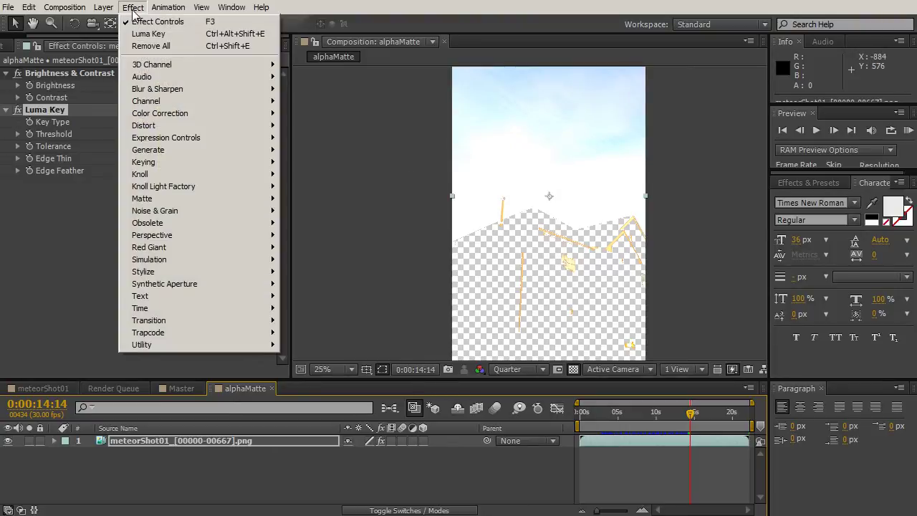
mouse_move(163, 163)
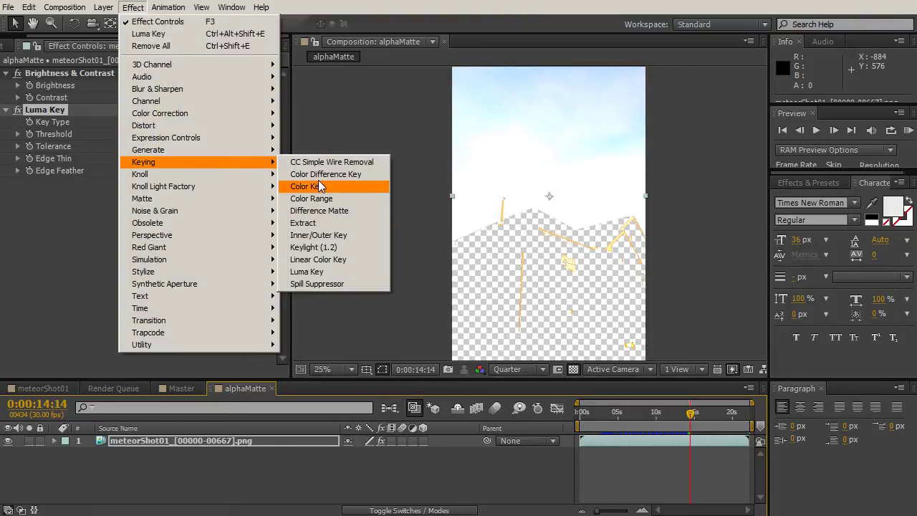
click(325, 247)
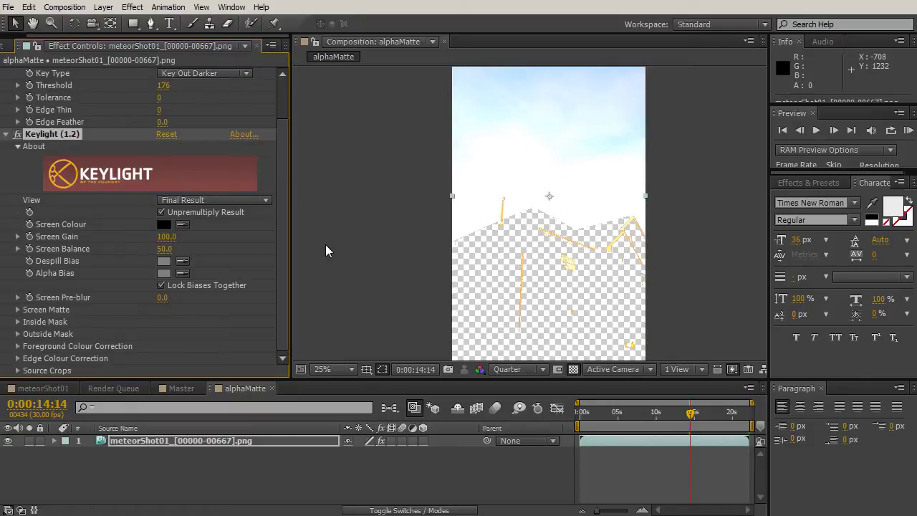
scroll(281, 220, up, 2)
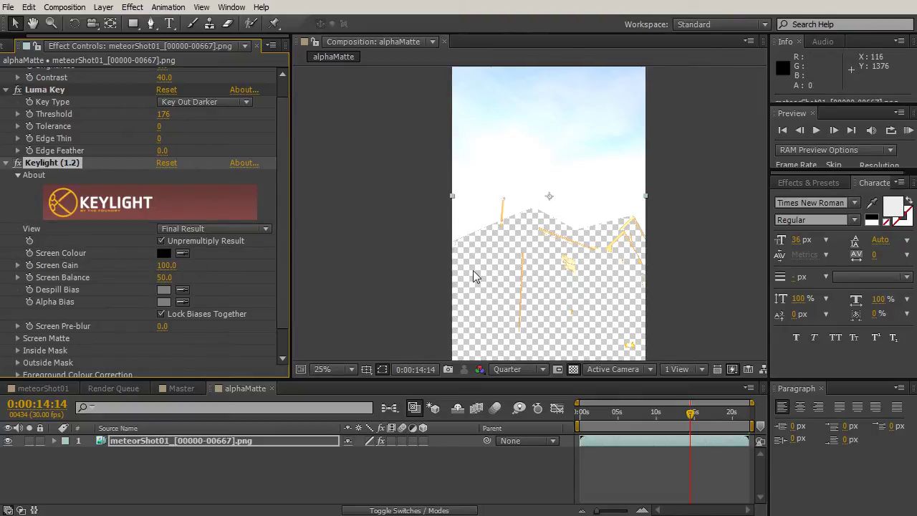
scroll(282, 177, up, 1)
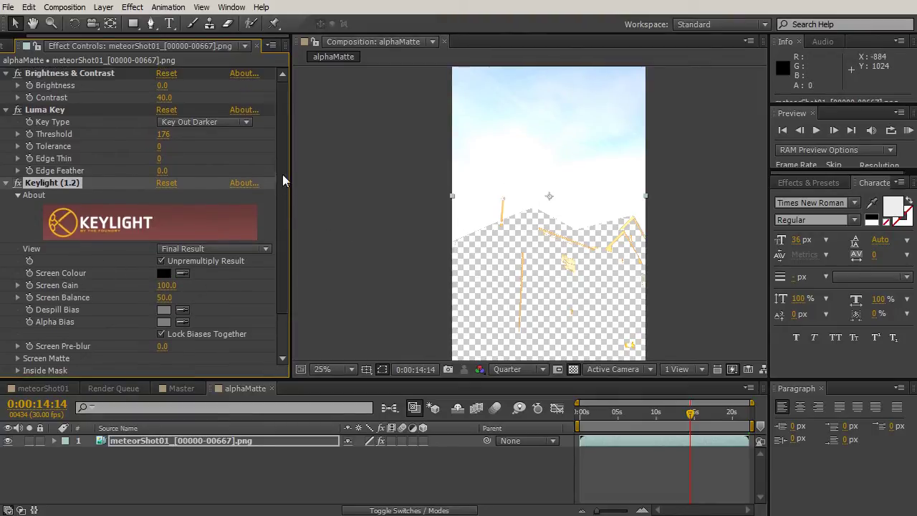
- Temporarily disable Brightness & Contrast and Luma Key on the layer and collapse their settings
click(17, 73)
click(17, 109)
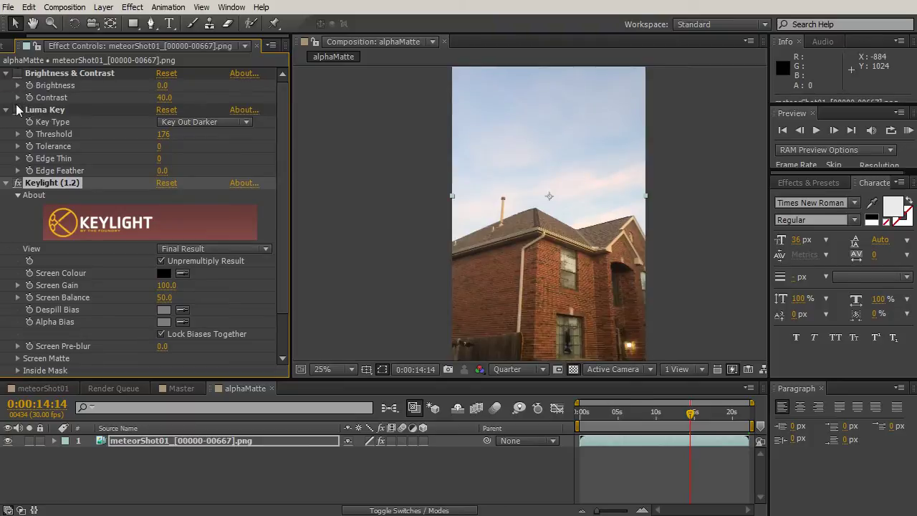
click(6, 74)
click(6, 86)
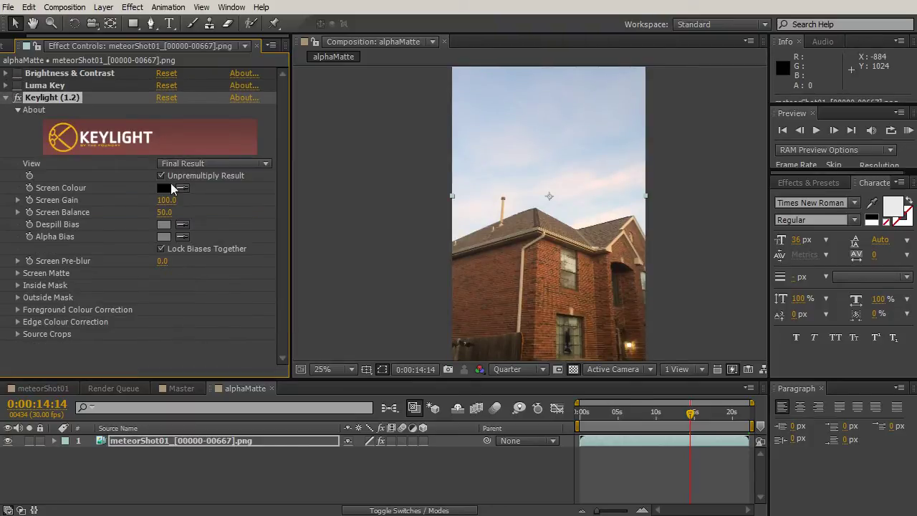
- Set Keylight's Screen Colour by sampling the dark brown trim just under the roof's eave
scroll(574, 303, up, 6)
drag(357, 138, 390, 167)
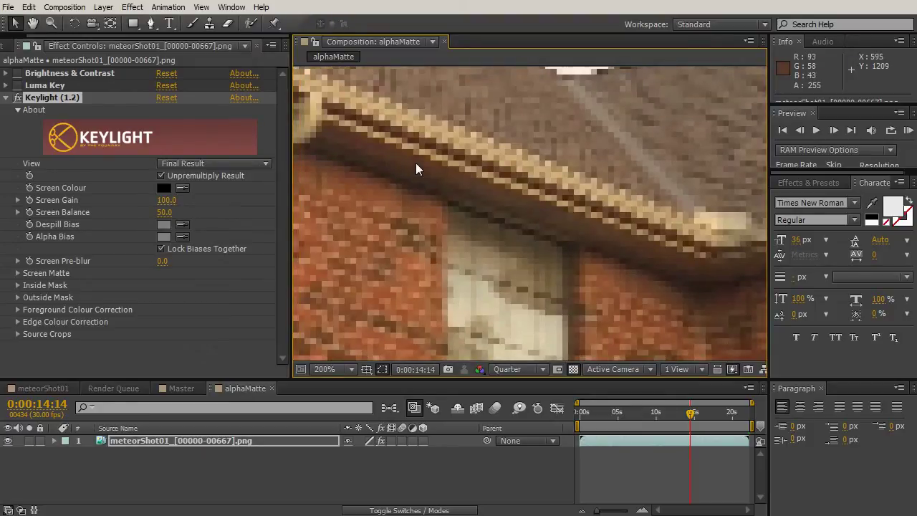
click(183, 188)
click(448, 168)
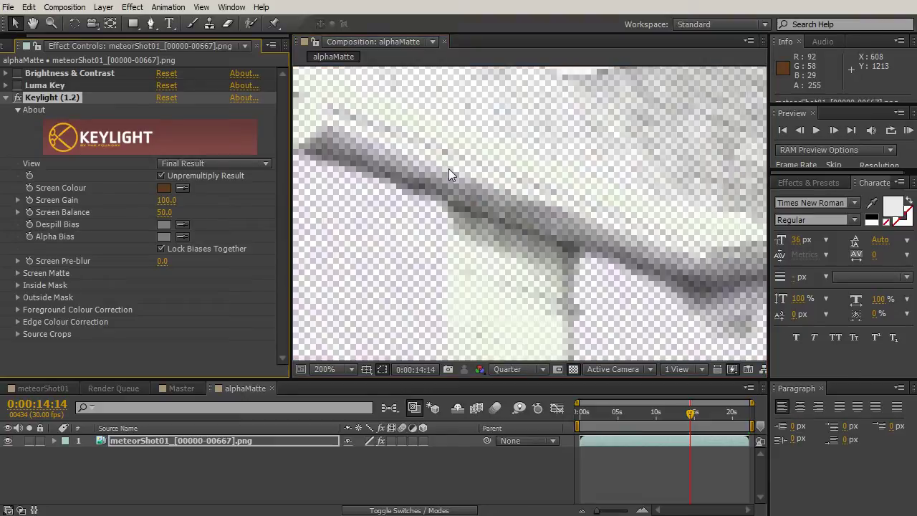
scroll(441, 171, down, 4)
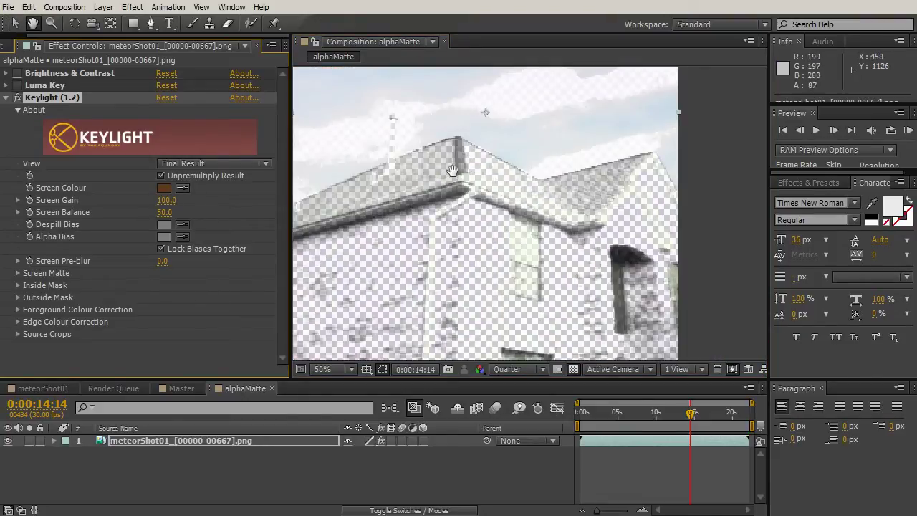
scroll(441, 171, down, 2)
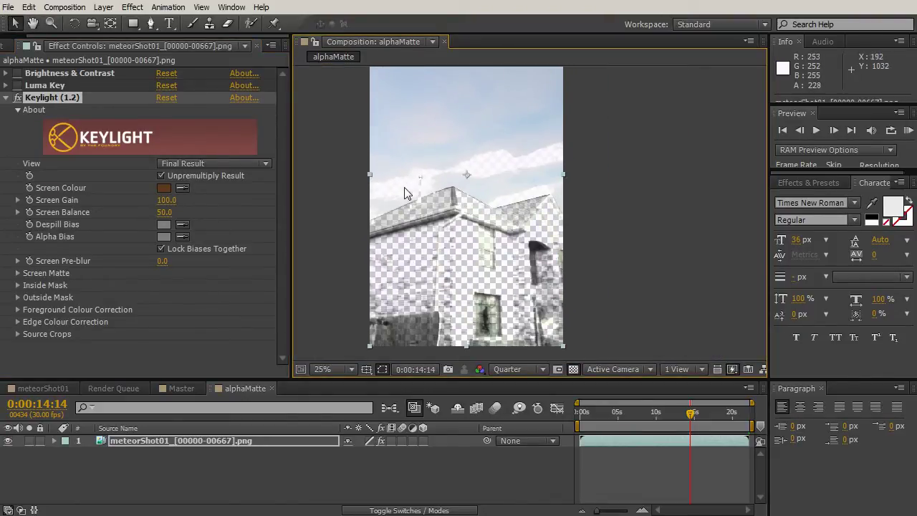
- Re-enable Brightness & Contrast and Luma Key, and display the alpha channel in the composition view
click(17, 73)
click(18, 85)
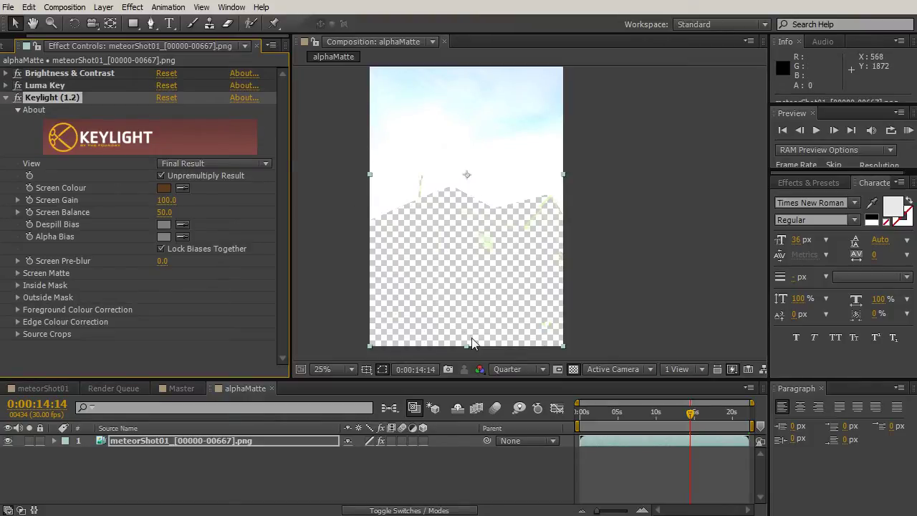
click(479, 369)
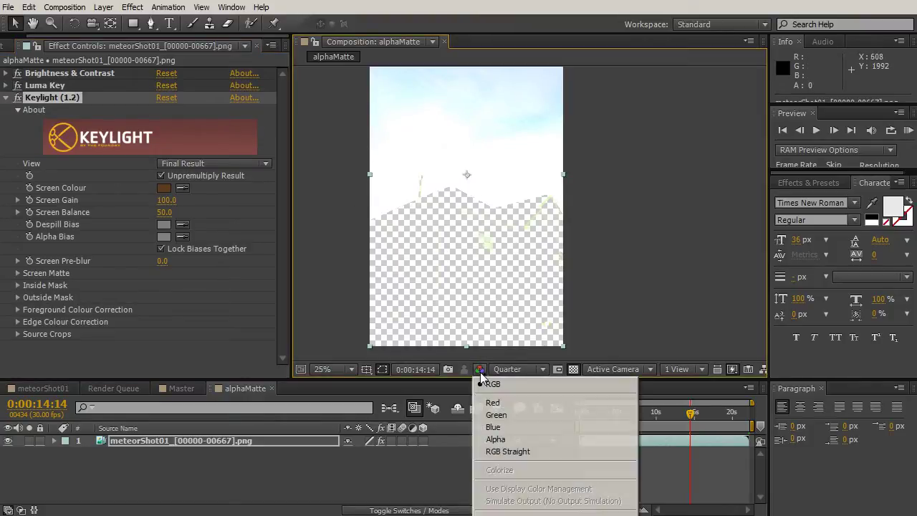
click(501, 442)
scroll(506, 290, up, 2)
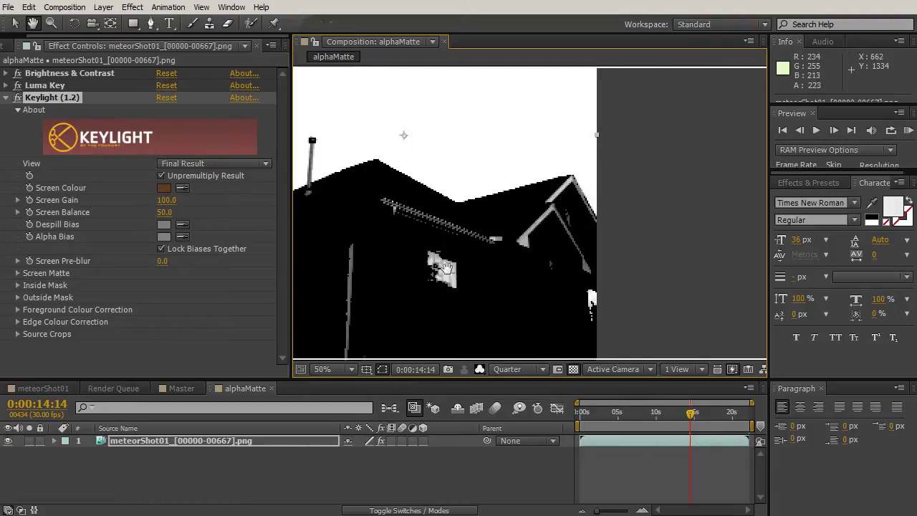
- Compare the house's alpha matte with Keylight switched off and on
click(16, 99)
click(16, 98)
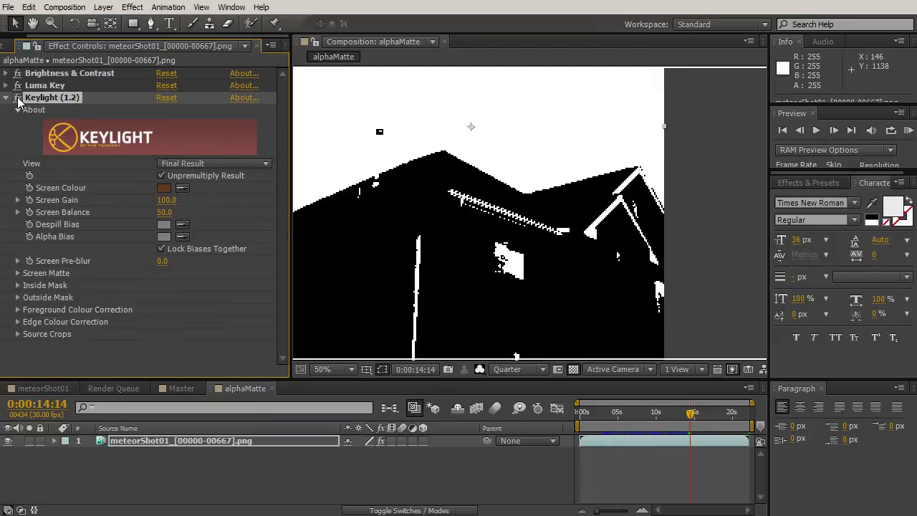
click(17, 98)
click(16, 98)
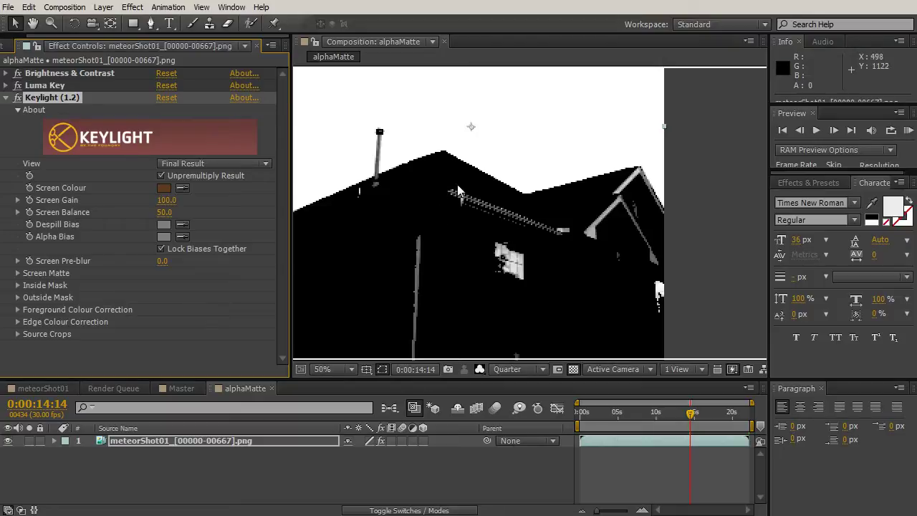
click(16, 98)
click(16, 98)
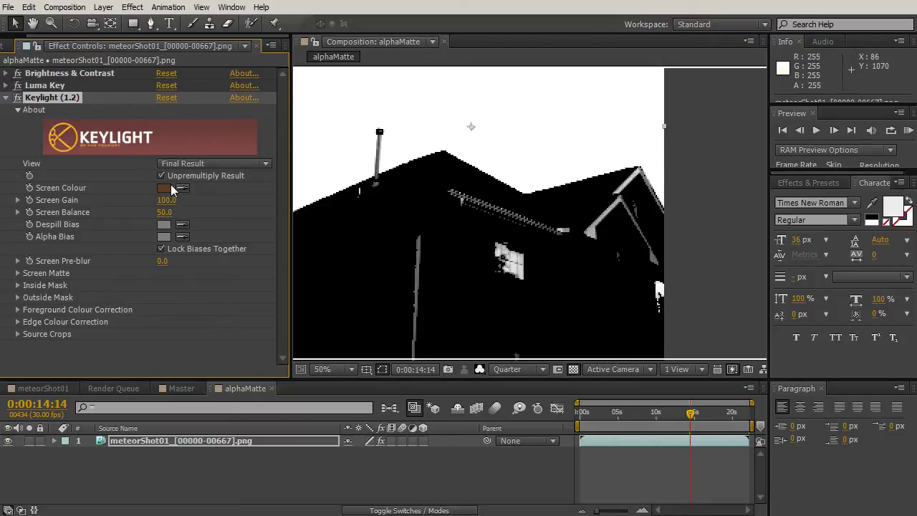
- Set Keylight's Screen Gain to 158 and its Screen Matte Clip Black to 66
drag(161, 199, 207, 201)
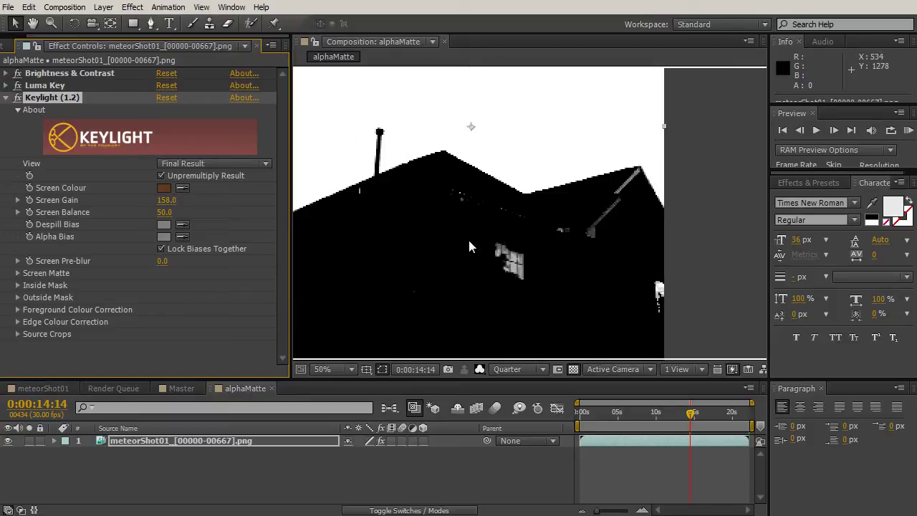
click(17, 274)
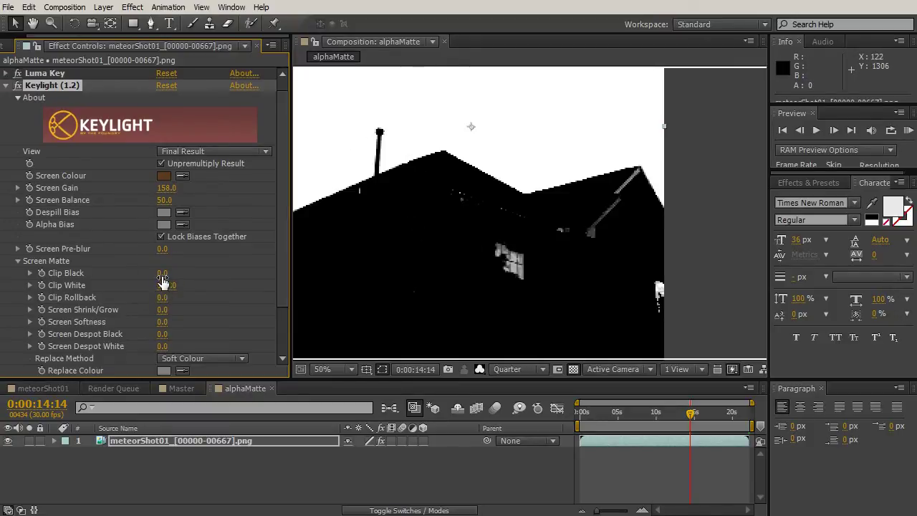
drag(164, 273, 208, 271)
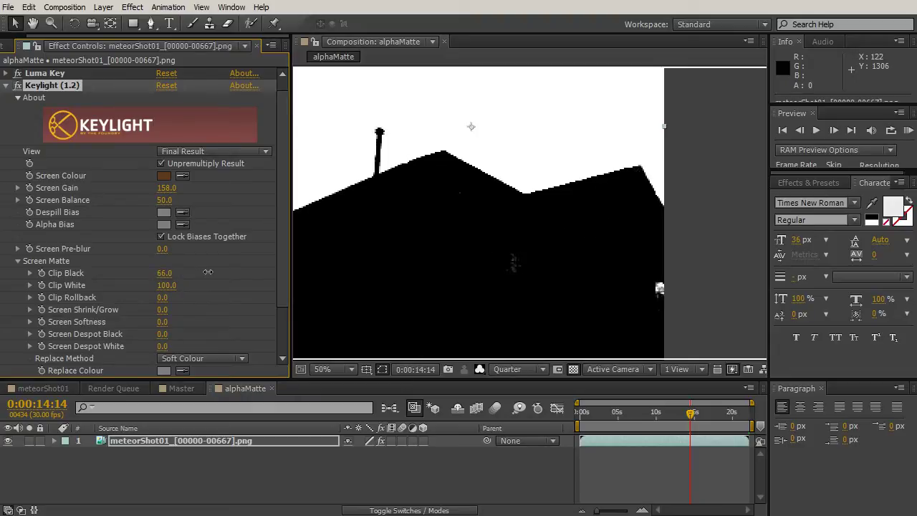
- Examine the matte over the house at 0:00:14:14, and inspect the gable's roof edge closely at 0:00:03:23
key(space)
drag(513, 270, 469, 283)
scroll(469, 245, down, 2)
key(space)
drag(455, 250, 435, 251)
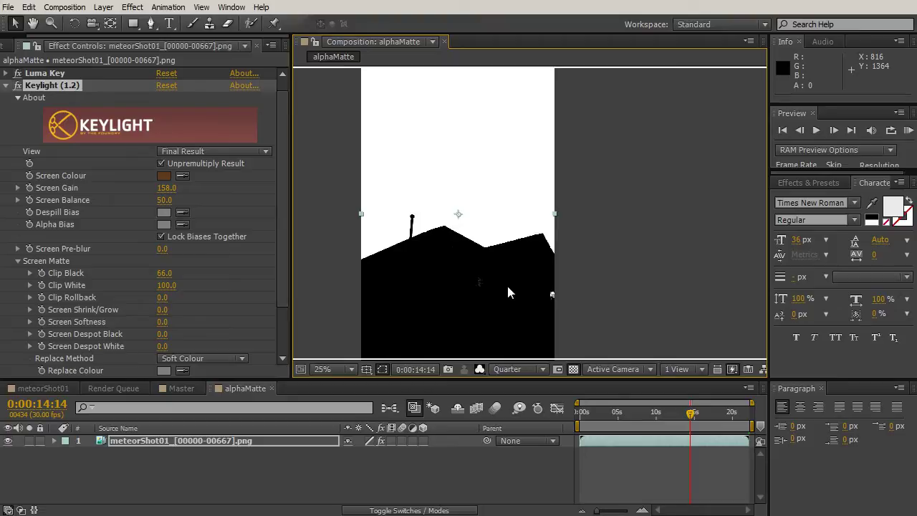
drag(690, 418, 608, 420)
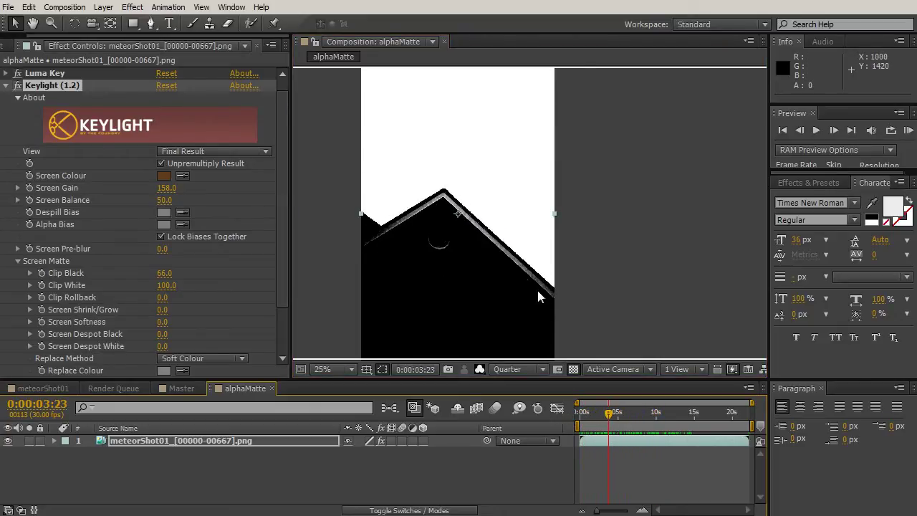
scroll(419, 225, up, 4)
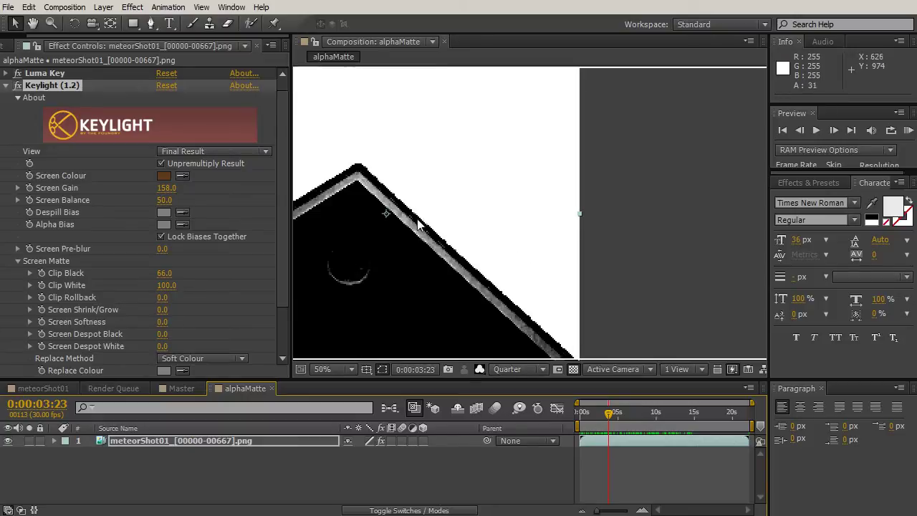
drag(422, 266, 590, 233)
key(v)
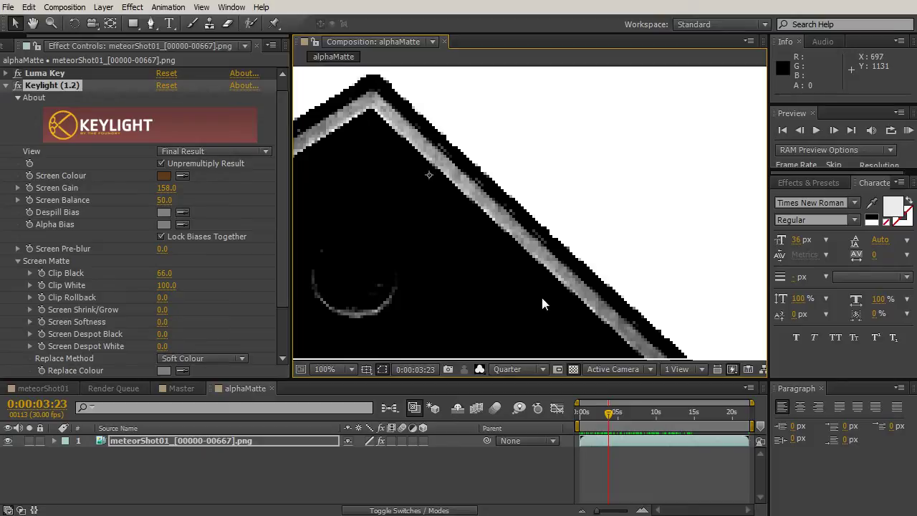
scroll(465, 210, down, 4)
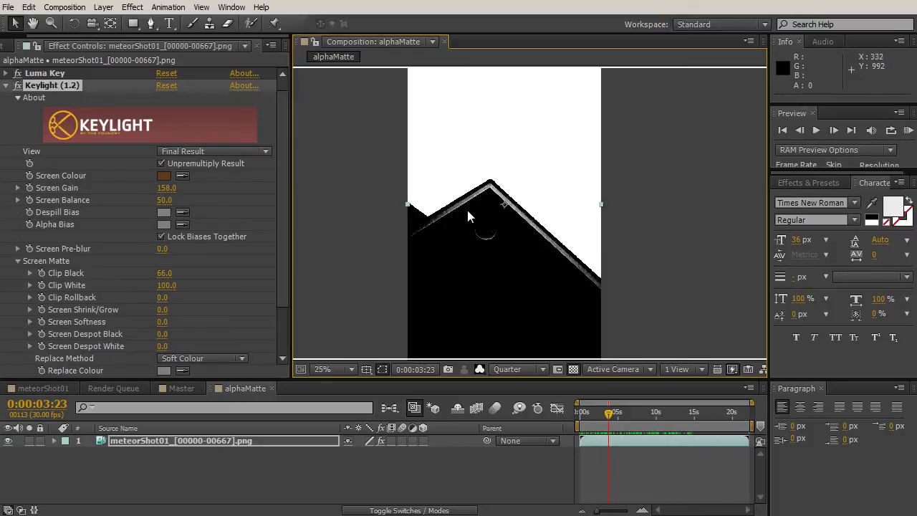
drag(485, 277, 470, 204)
scroll(436, 228, up, 4)
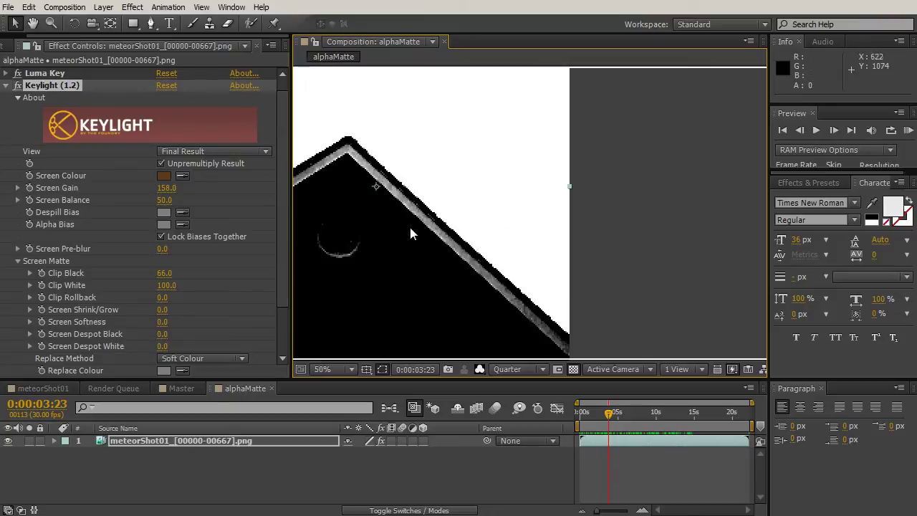
drag(416, 221, 577, 223)
key(v)
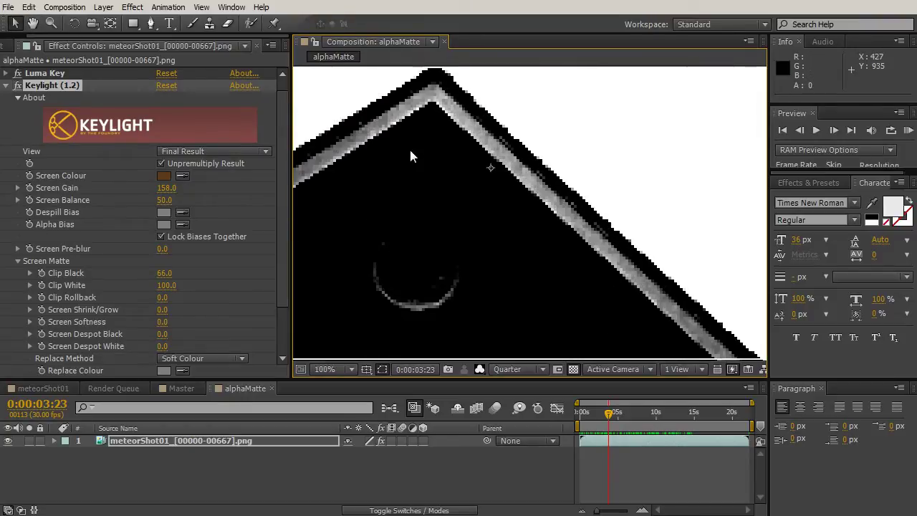
- Collapse the Keylight settings and add a Color Key effect to the layer
click(7, 86)
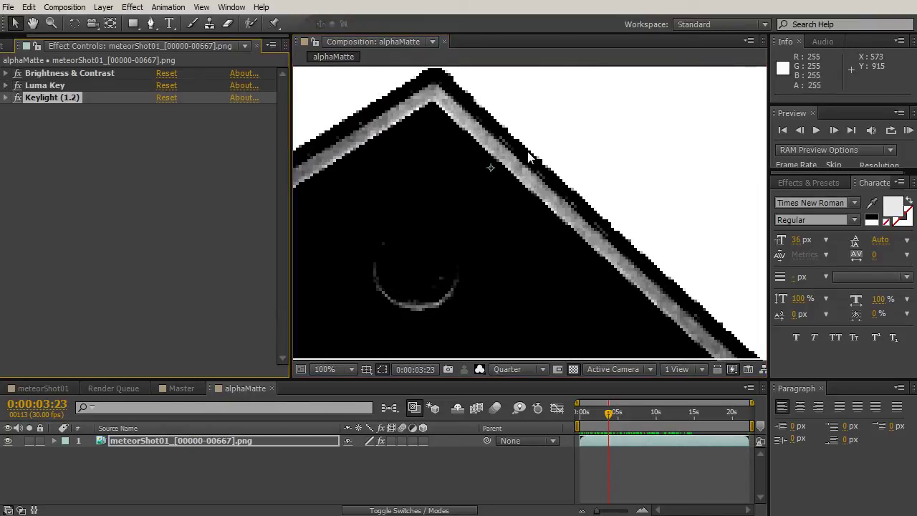
click(133, 8)
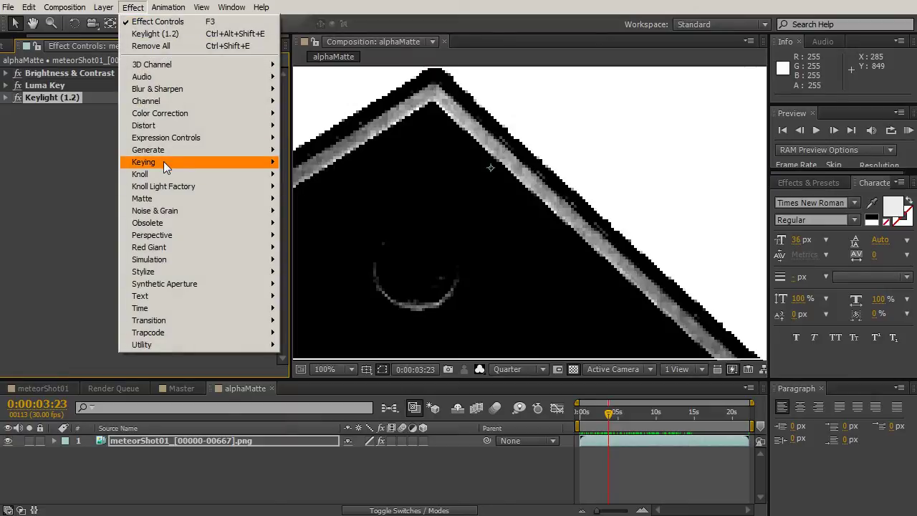
mouse_move(167, 163)
click(312, 186)
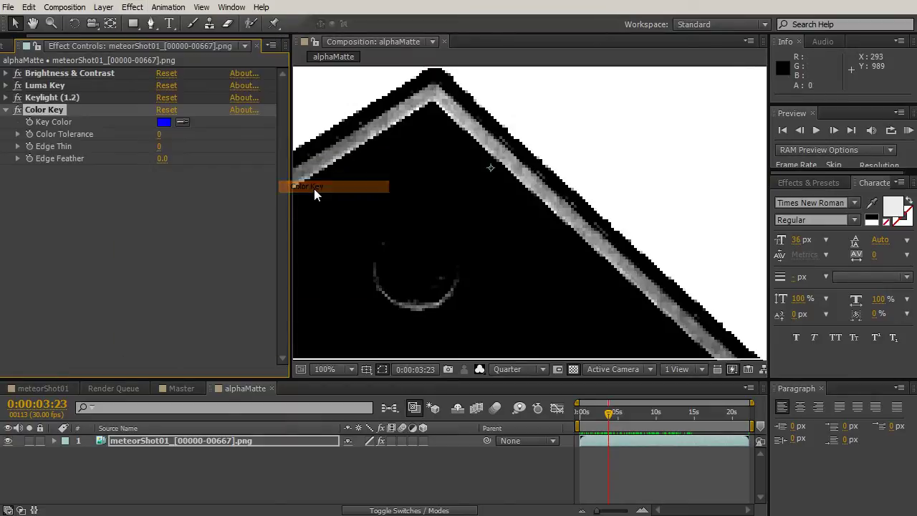
- Sample the light trim along the gable's sloping edge as the Color Key's Key Color and set Color Tolerance to 10
drag(443, 171, 424, 169)
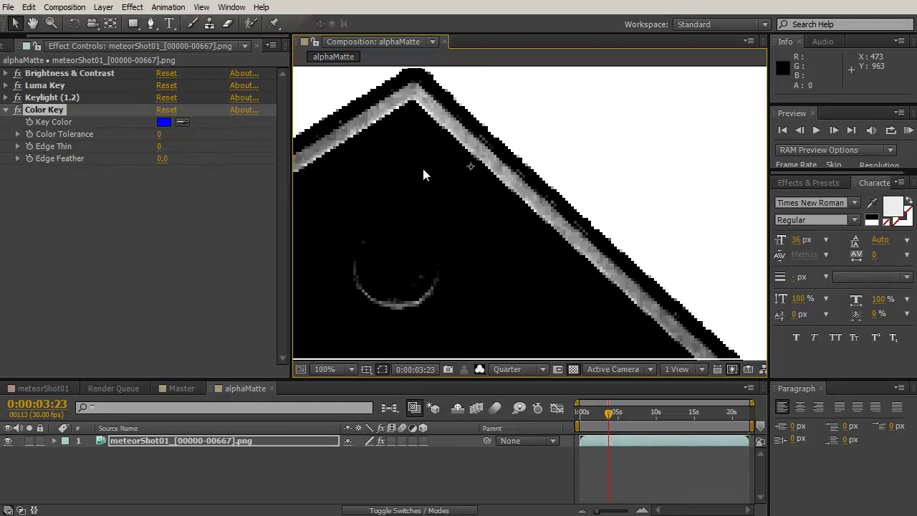
click(182, 121)
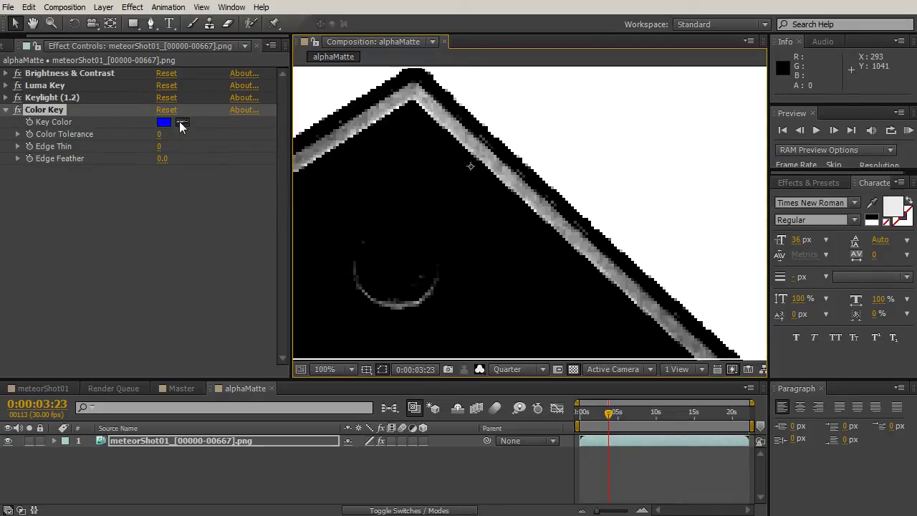
click(465, 136)
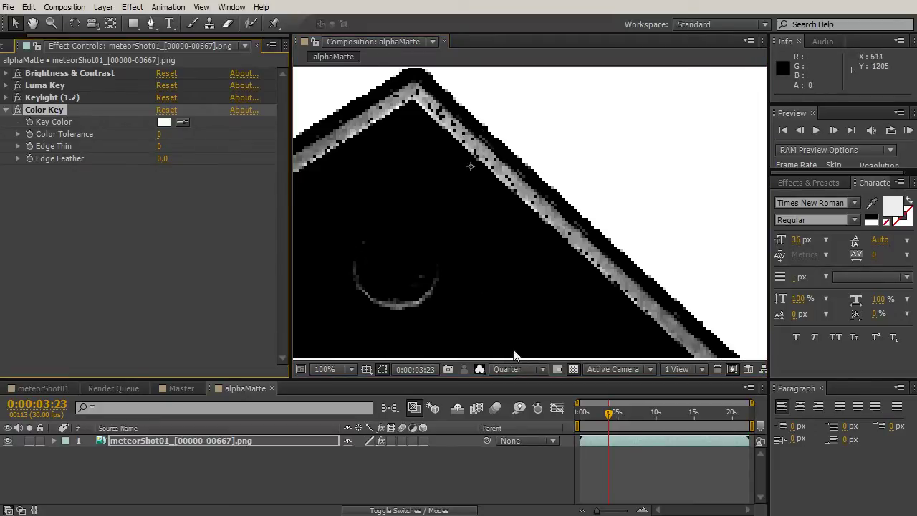
drag(159, 134, 164, 136)
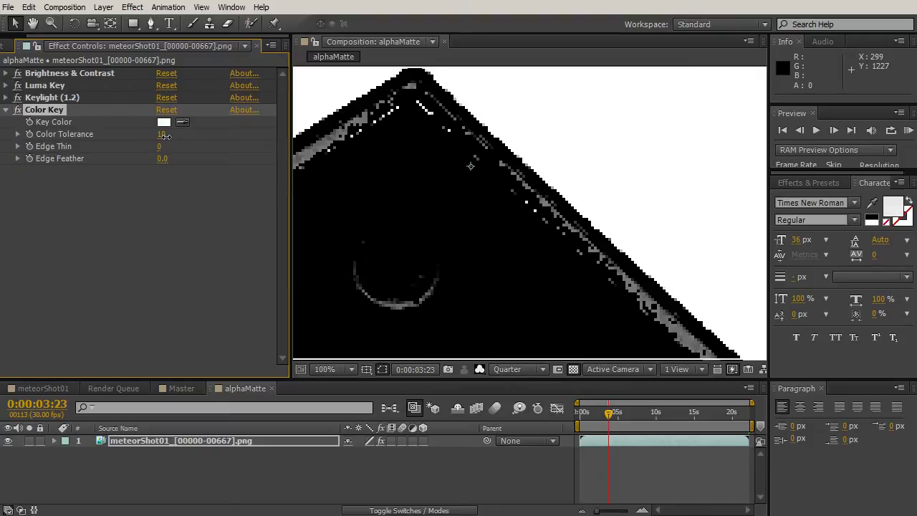
scroll(457, 164, down, 2)
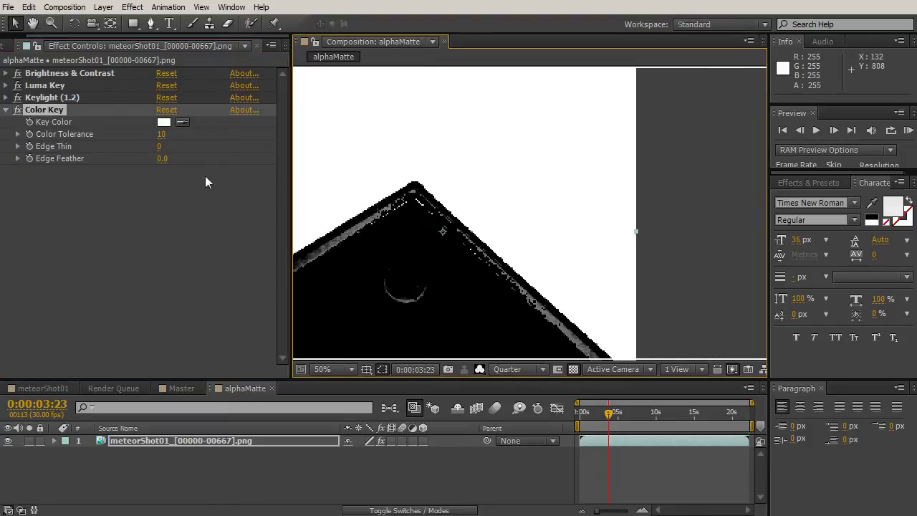
- Try Color Key tolerances of 14 and 12, checking the sky and the gable's roof edge
drag(160, 134, 157, 134)
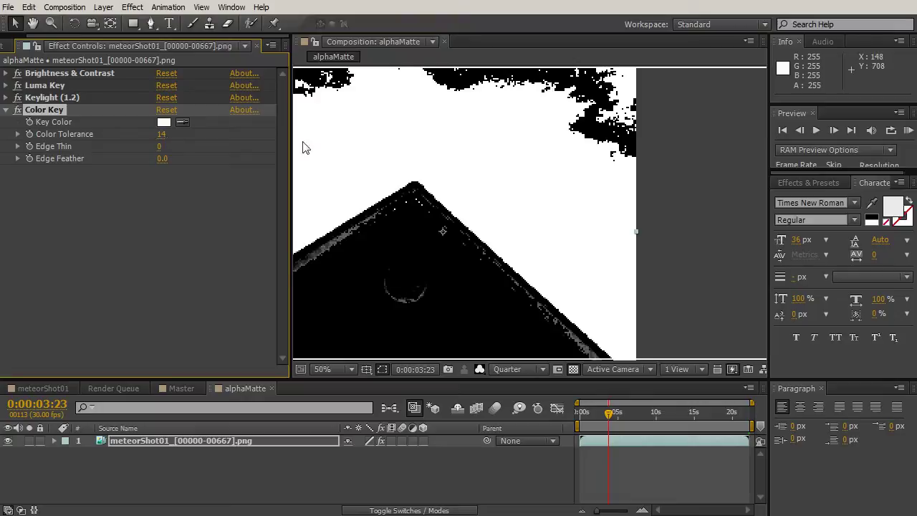
key(h)
drag(361, 139, 362, 185)
key(v)
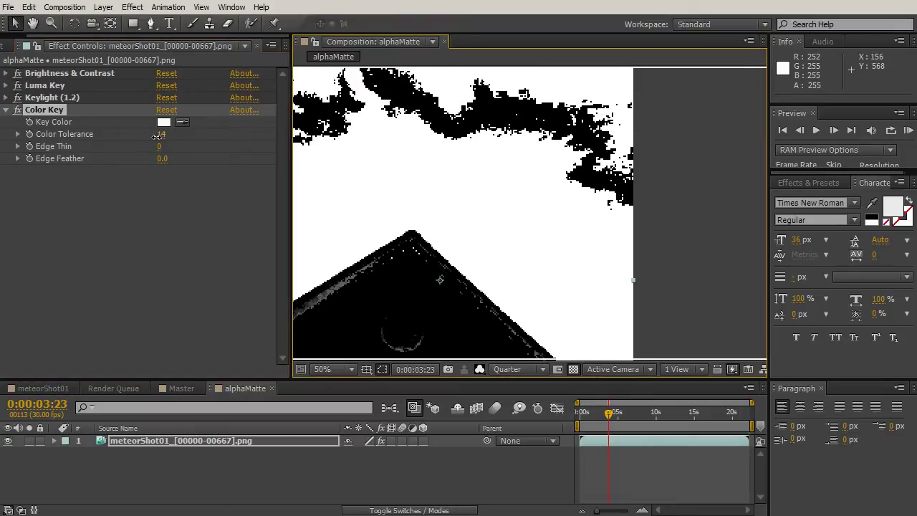
drag(157, 134, 155, 134)
scroll(470, 164, up, 2)
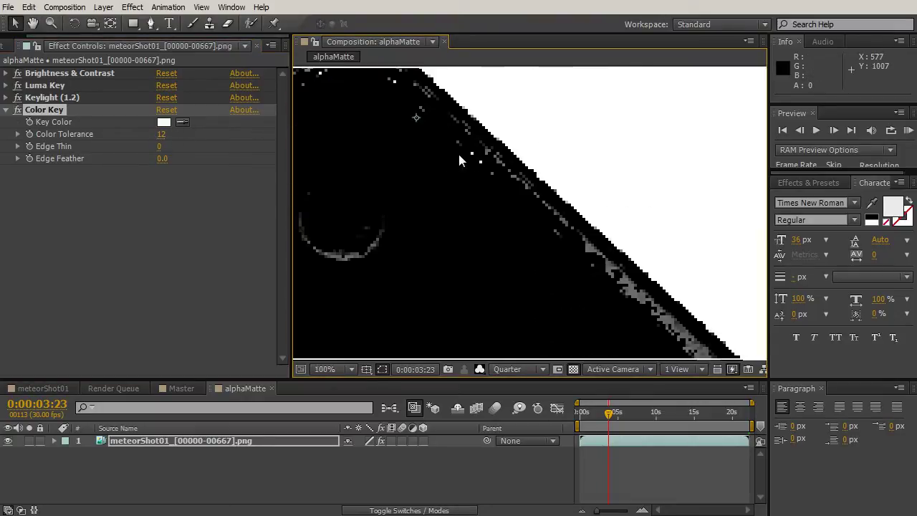
drag(470, 164, 564, 284)
- Reset Color Key, resample the light trim on the gable's slope as Key Color, and set Color Tolerance to 30
click(167, 111)
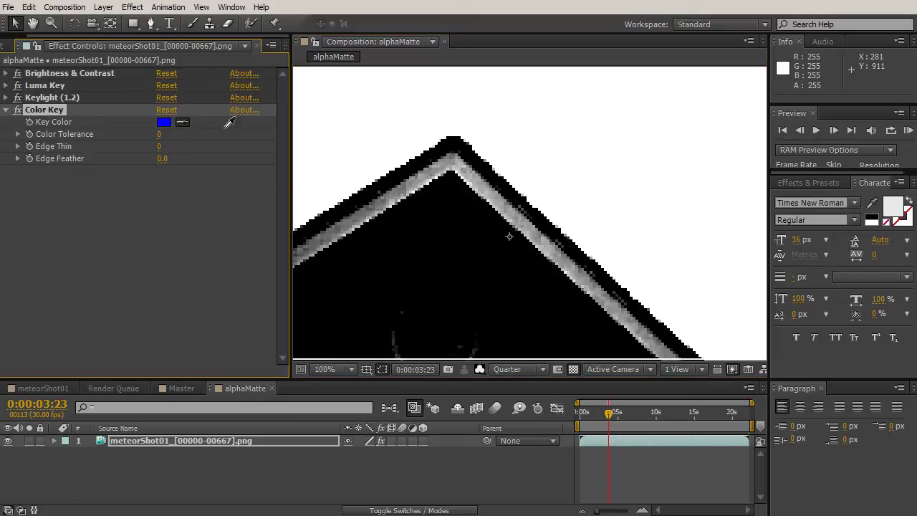
click(501, 204)
drag(161, 140, 278, 138)
scroll(528, 158, down, 2)
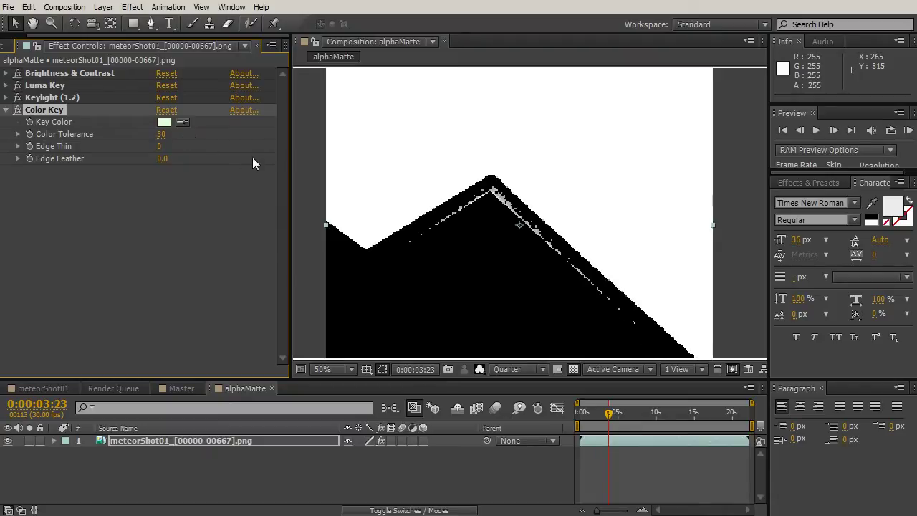
- Refine Color Key's Color Tolerance to 34, checking the sky above the gable up to 0:00:04:04
drag(160, 134, 168, 135)
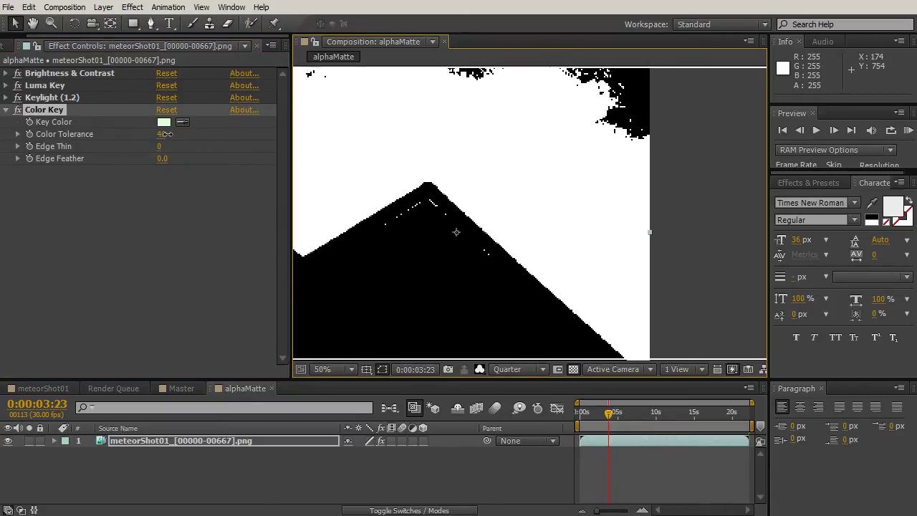
drag(435, 201, 423, 246)
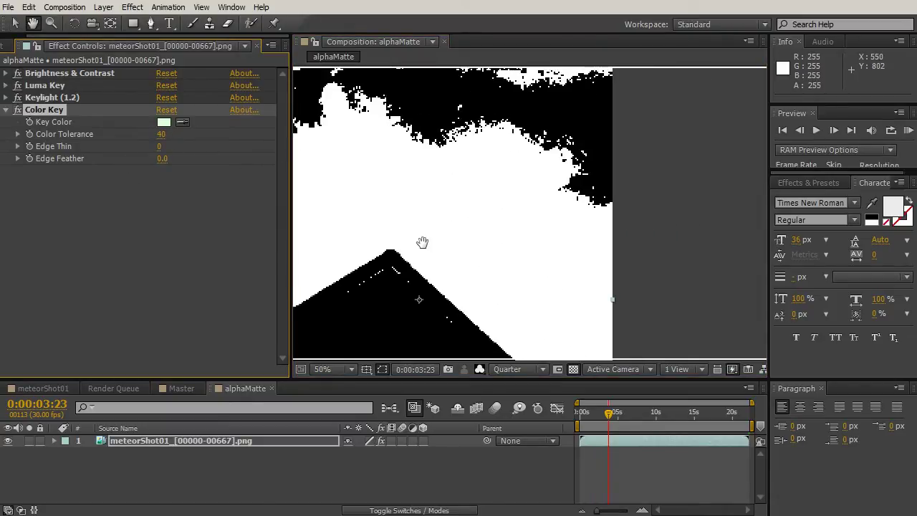
drag(159, 134, 156, 134)
drag(516, 156, 508, 204)
key(comma)
click(610, 417)
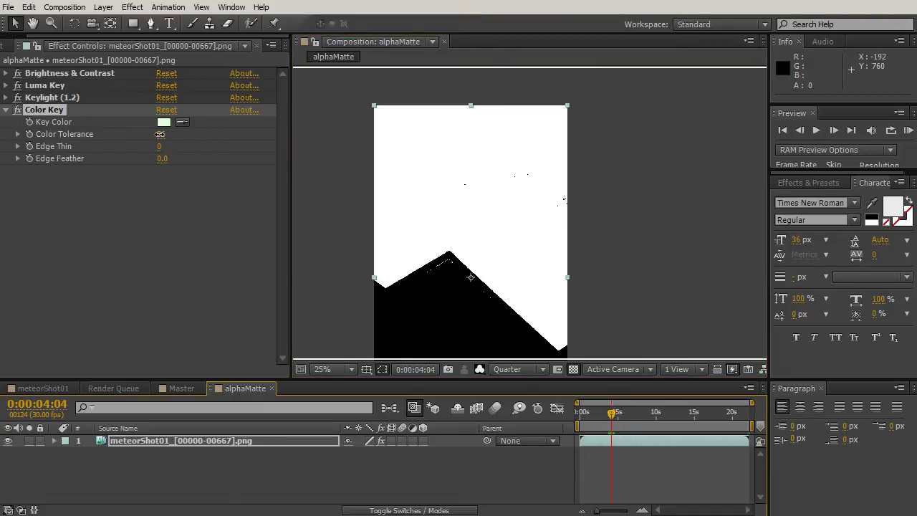
drag(159, 134, 157, 135)
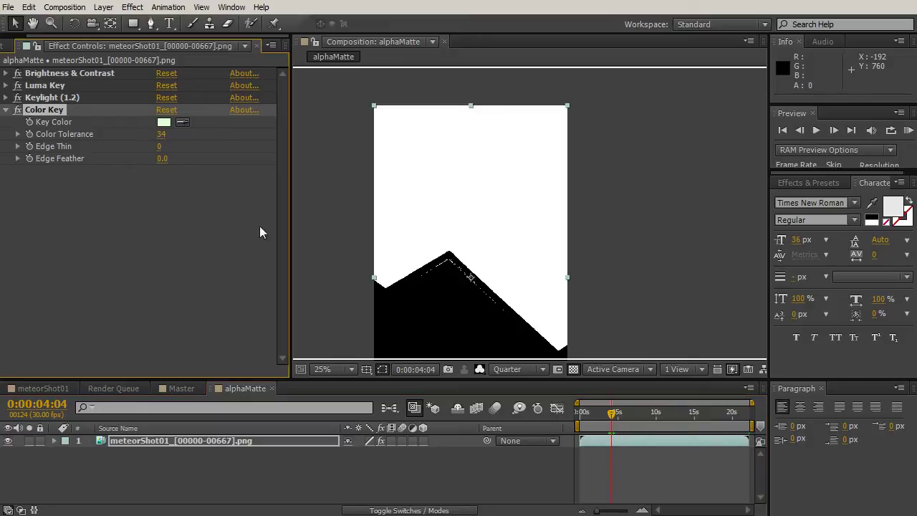
- Examine the matte through the shot at 0:00:21:10, 0:00:13:02, 0:00:21:27 and 0:00:21:04
key(space)
drag(466, 236, 421, 239)
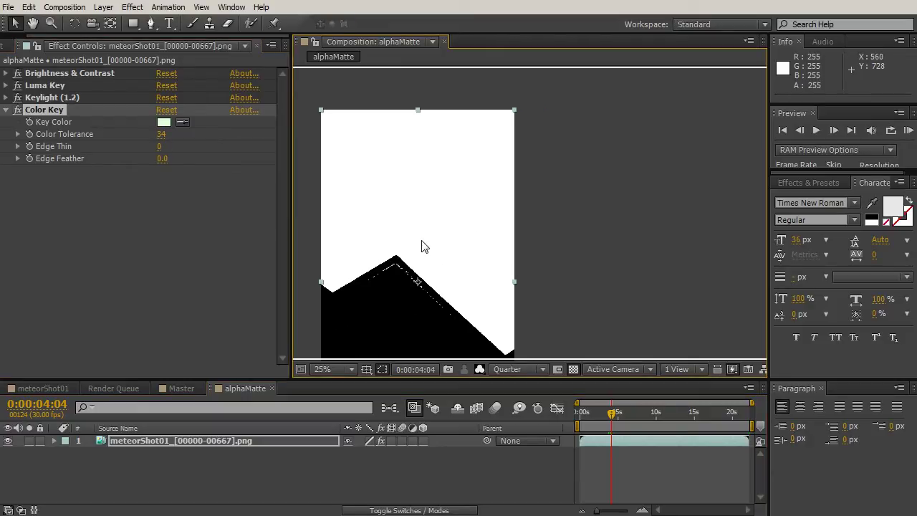
drag(611, 413, 742, 423)
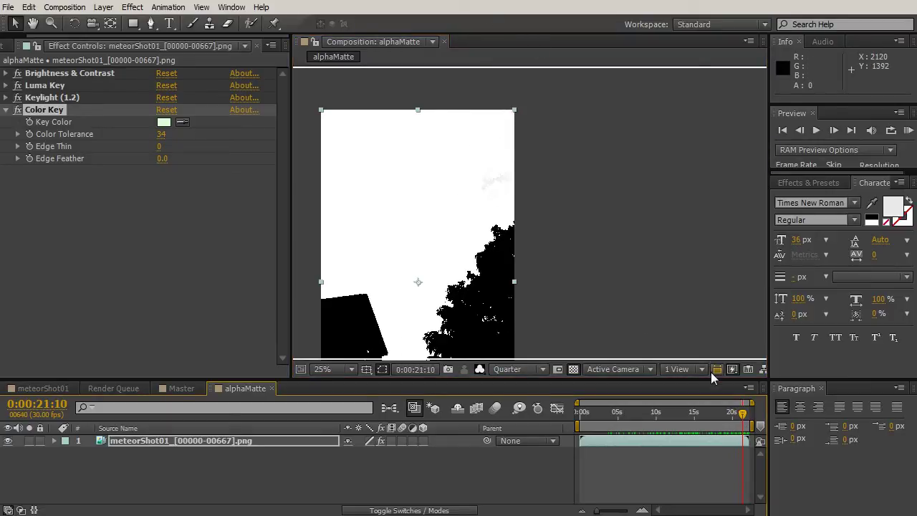
drag(724, 416, 679, 412)
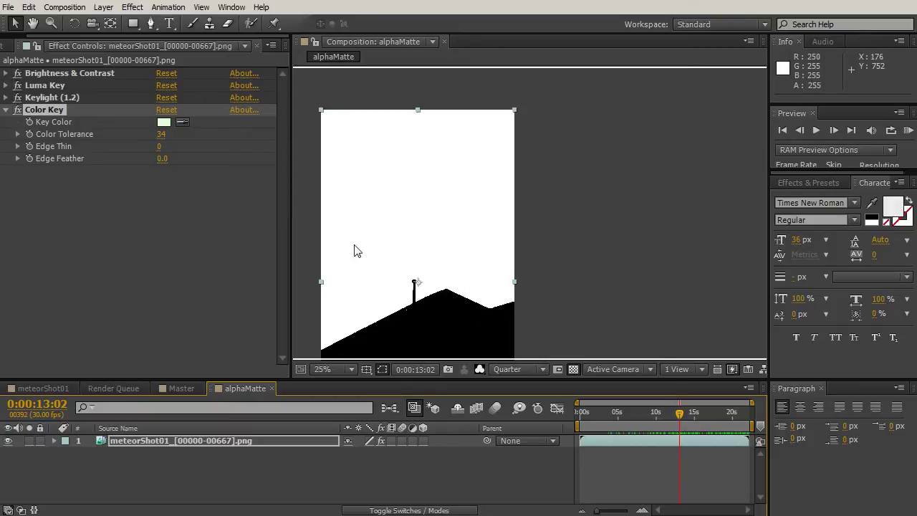
drag(689, 423, 746, 423)
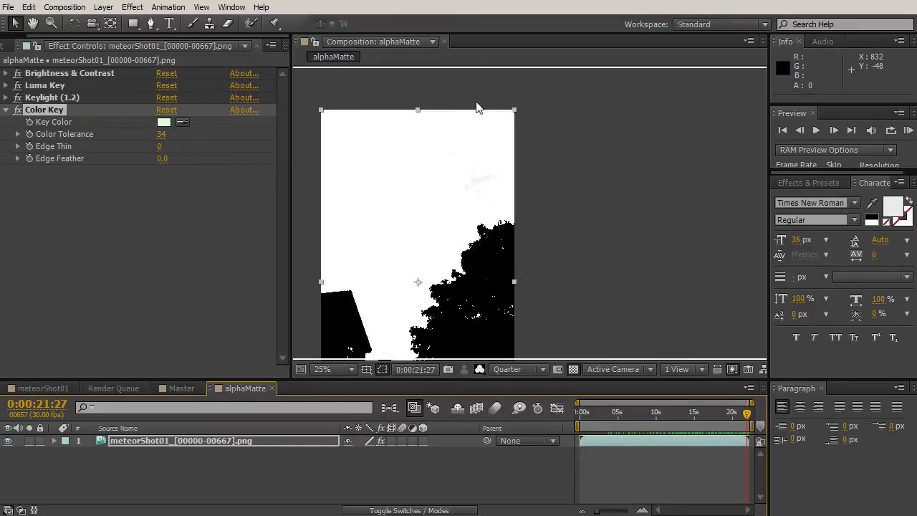
mouse_move(747, 419)
mouse_down()
mouse_move(729, 419)
mouse_move(741, 419)
mouse_up()
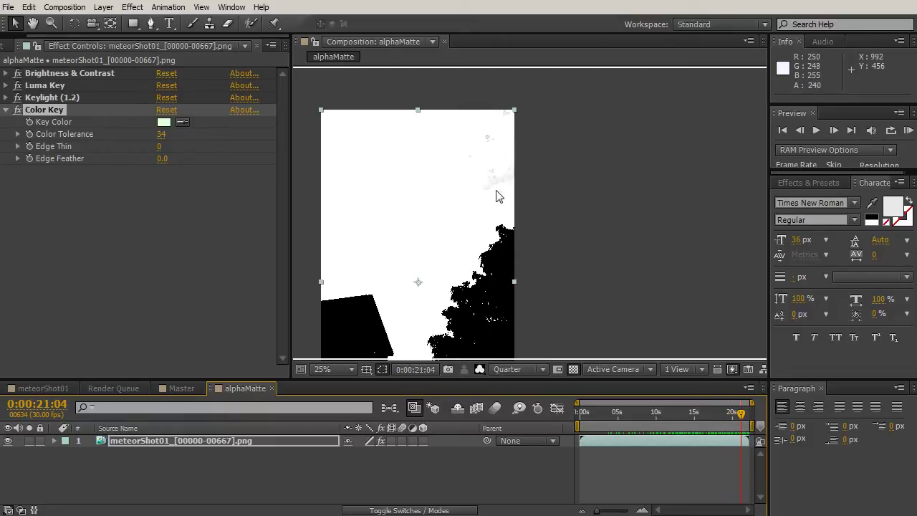
- Add a black solid and draw a rectangular mask on it covering the patchy sky above the tree
click(104, 7)
mouse_move(287, 21)
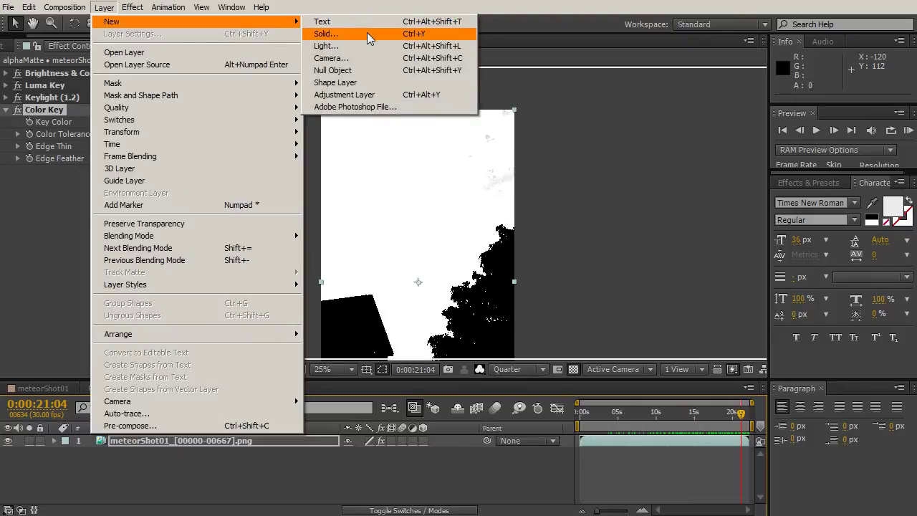
click(367, 34)
click(437, 364)
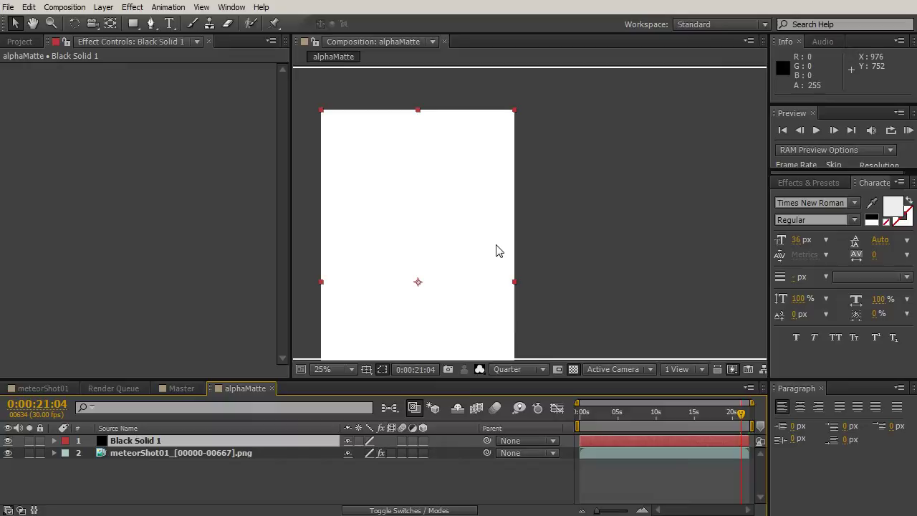
click(132, 23)
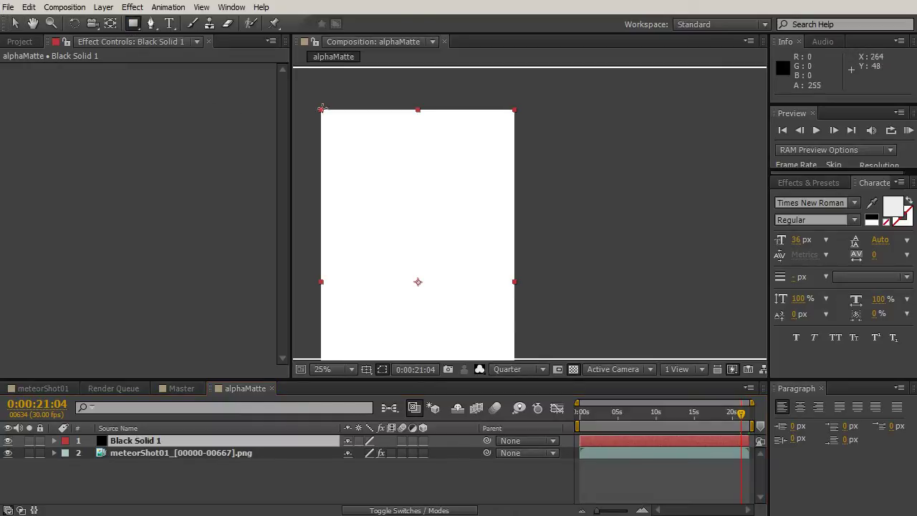
mouse_move(409, 89)
mouse_down()
mouse_move(552, 153)
mouse_move(552, 210)
mouse_up()
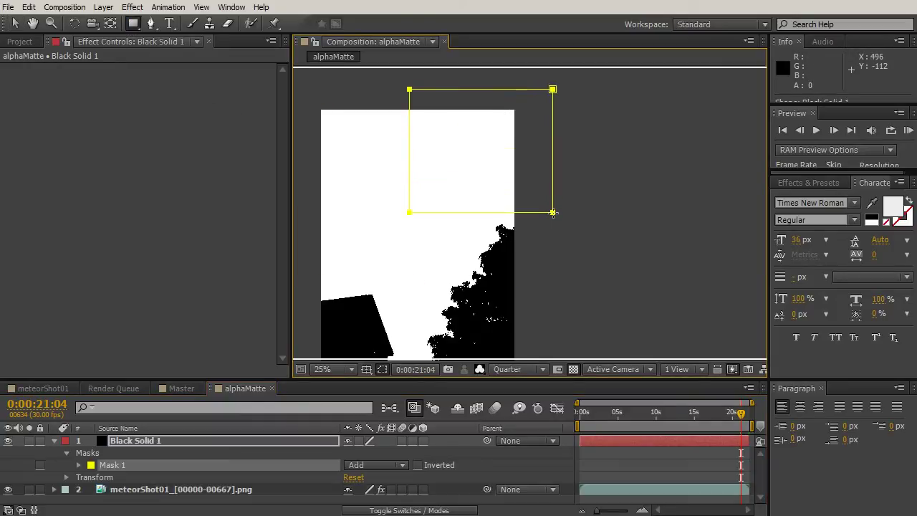
- Inspect the masked sky and the lower part of the house in the matte at 0:00:22:07 and 0:00:19:25
mouse_move(740, 416)
mouse_down()
mouse_move(752, 417)
mouse_move(576, 414)
mouse_move(750, 413)
mouse_up()
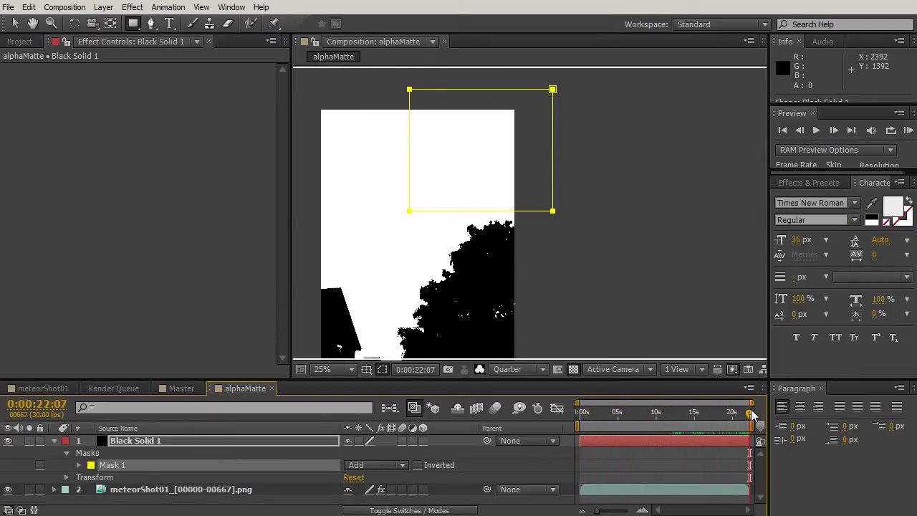
key(space)
drag(532, 318, 563, 197)
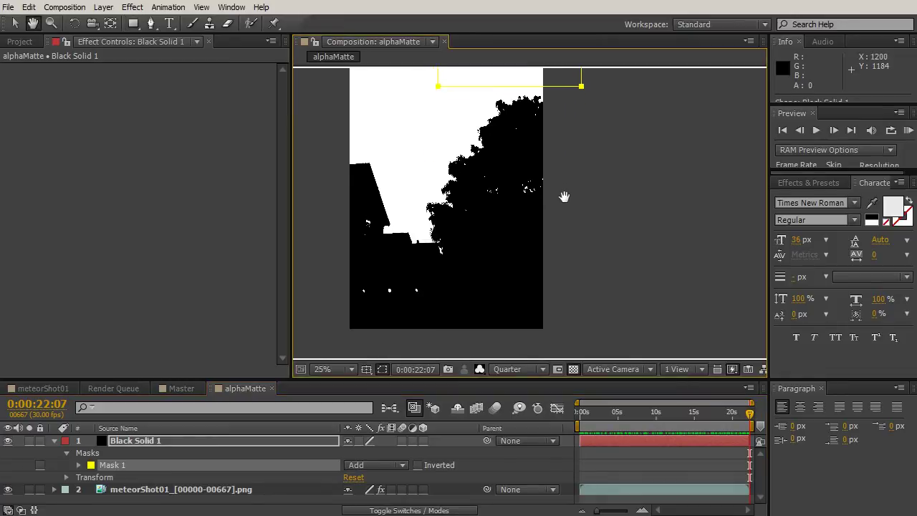
drag(749, 413, 730, 413)
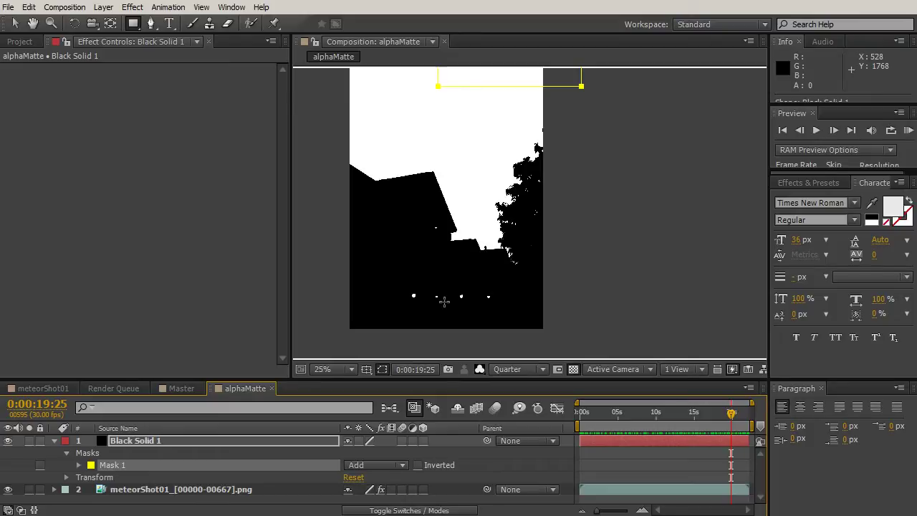
- Compare the matte with the original RGB footage by temporarily disabling all four effects, and restore the effects and alpha view
click(479, 369)
click(501, 380)
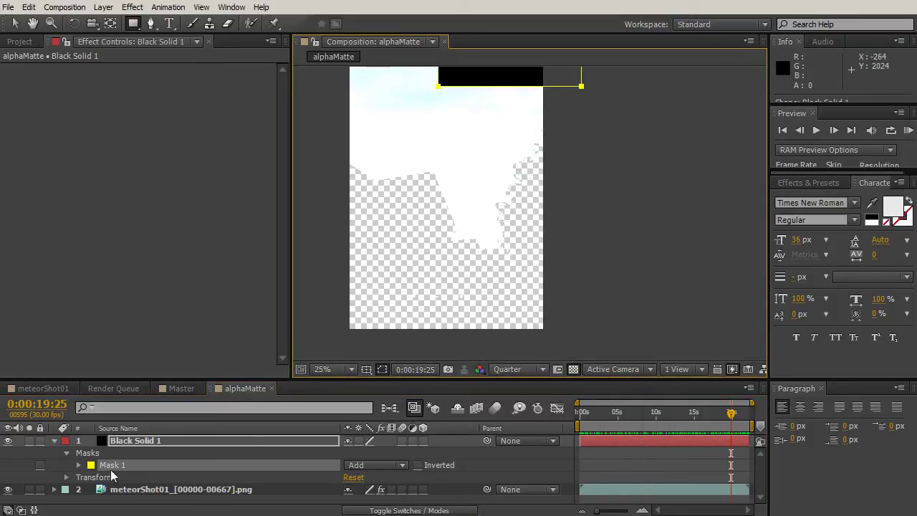
click(123, 490)
drag(18, 73, 18, 109)
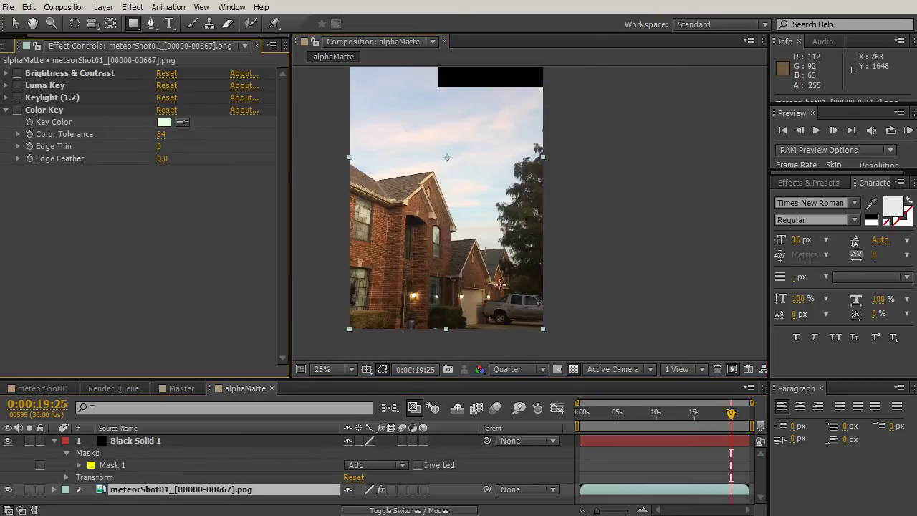
click(479, 369)
click(495, 439)
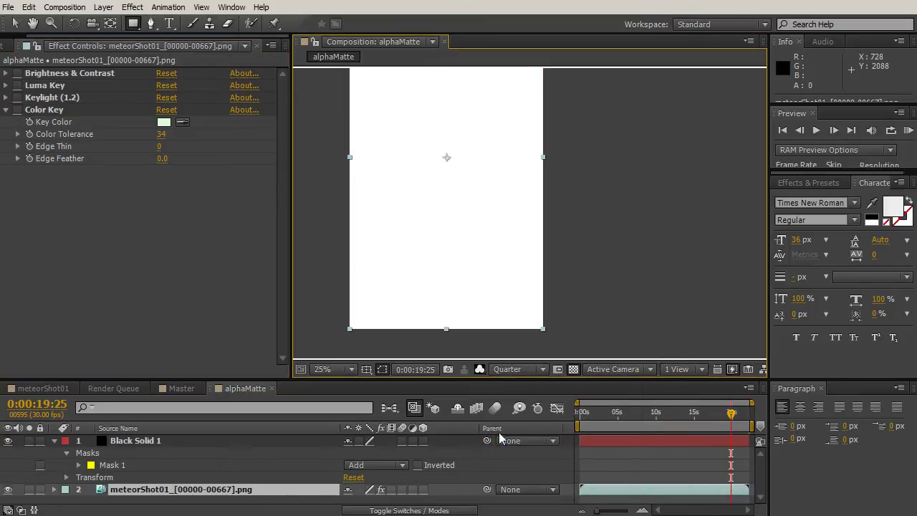
drag(20, 74, 16, 122)
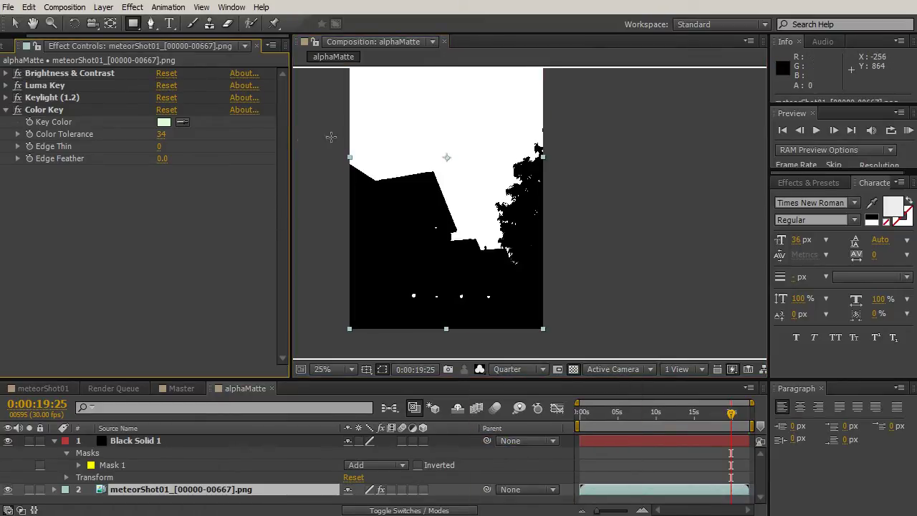
- Check the roofline in the matte at 0:00:13:02 and 0:00:14:23
drag(418, 168, 432, 186)
drag(730, 414, 679, 421)
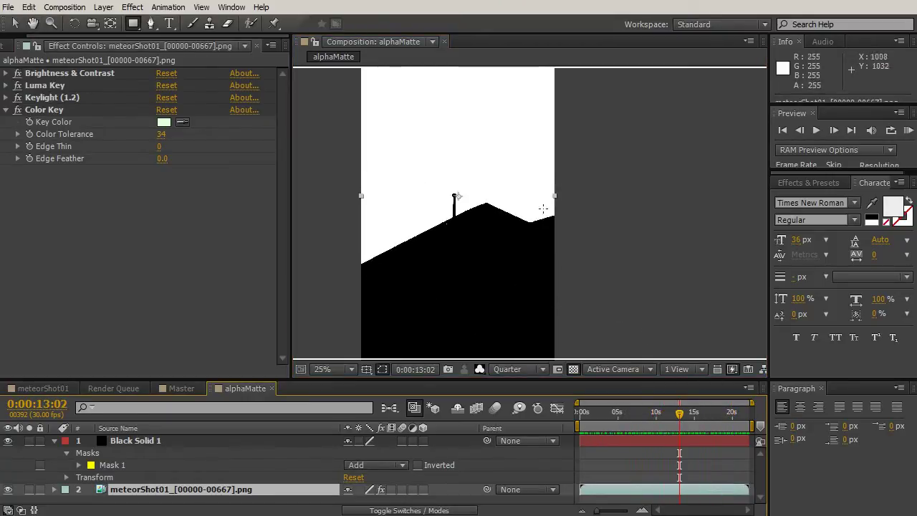
drag(679, 414, 693, 414)
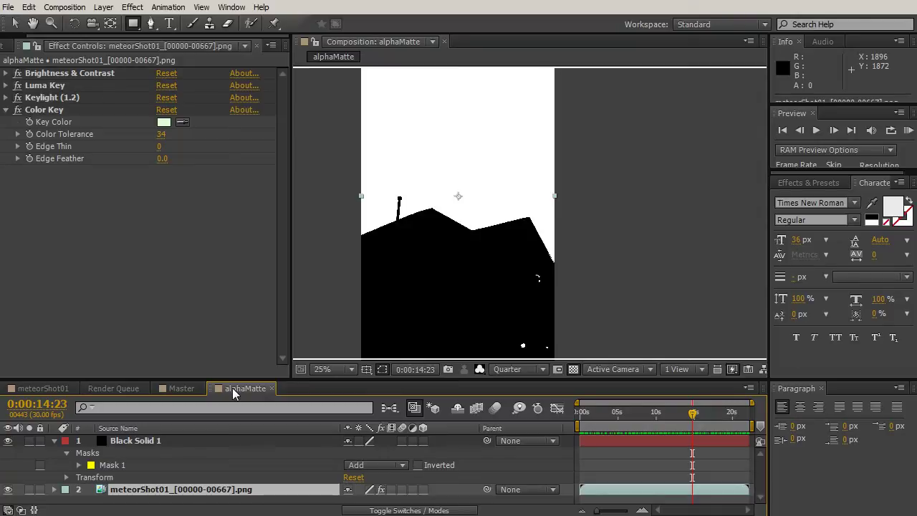
- Add the alphaMatte composition to the render queue and enlarge the queue area
key(ctrl+m)
drag(248, 378, 248, 300)
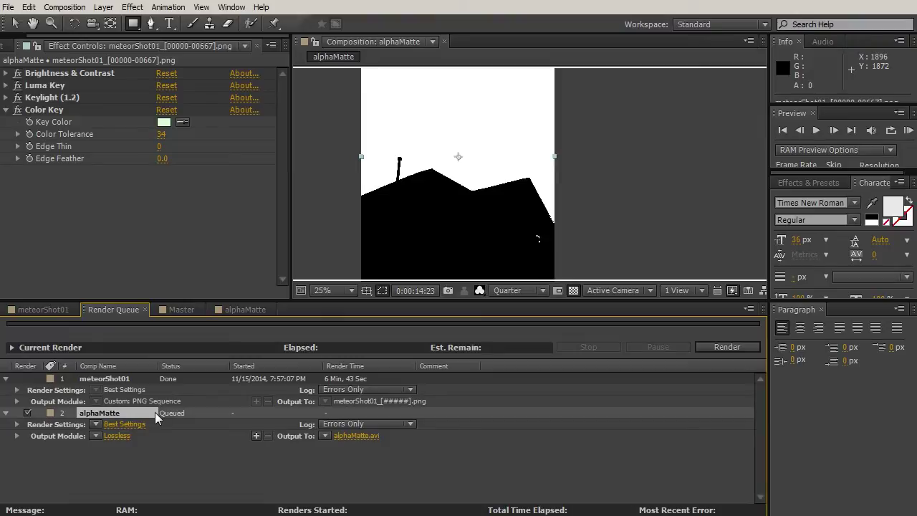
click(85, 422)
- Configure alphaMatte's output module as a PNG Sequence with no compression and Alpha-only channels
click(116, 436)
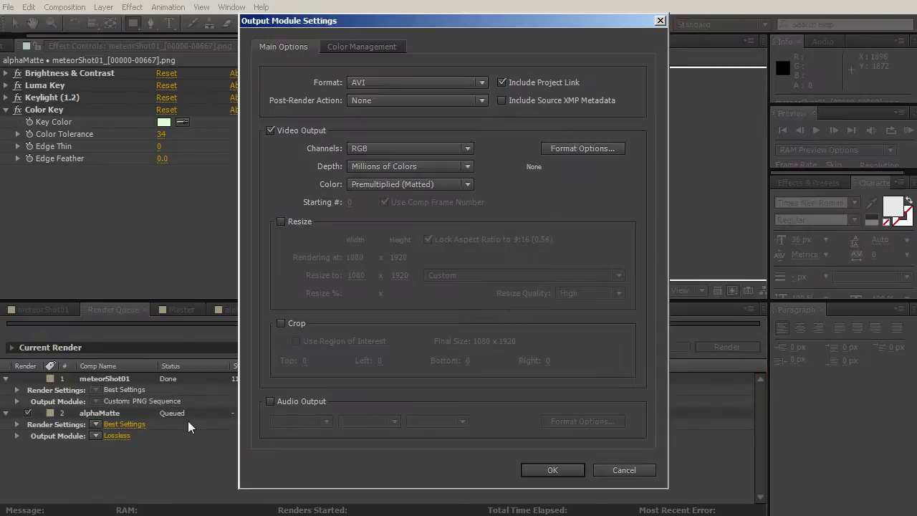
click(389, 81)
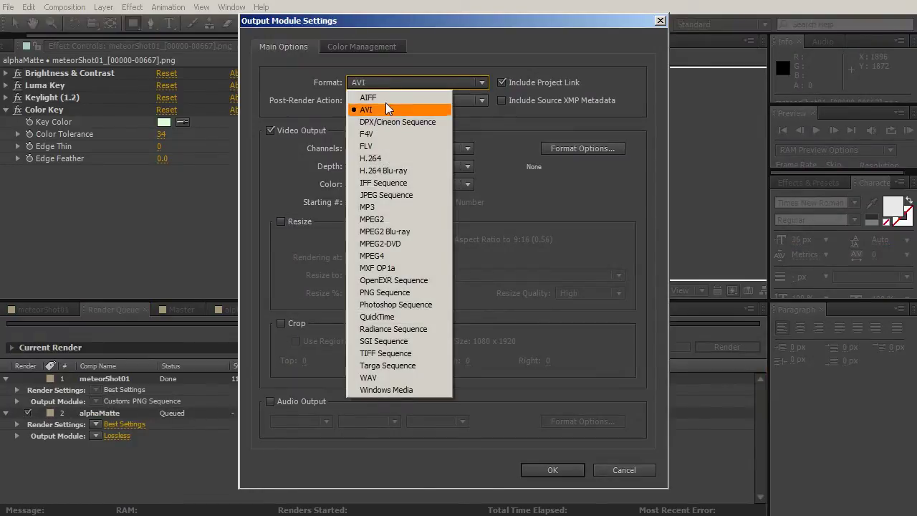
click(393, 298)
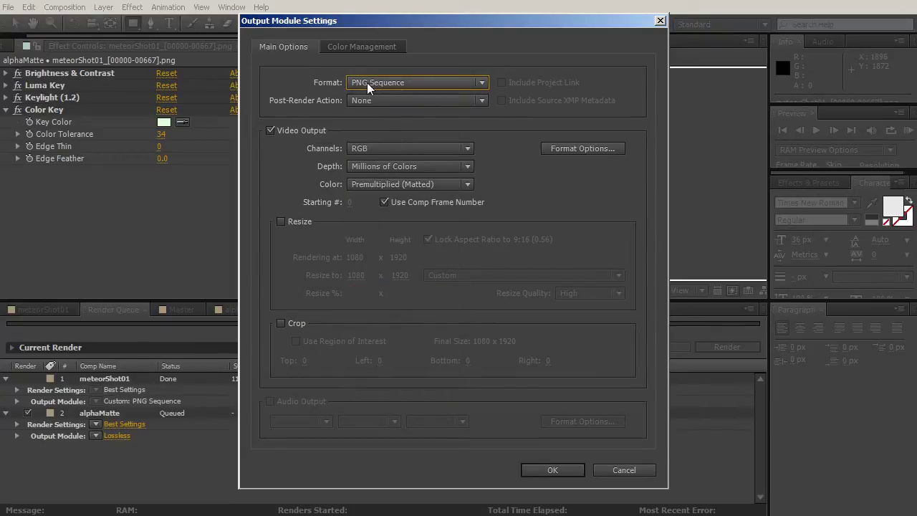
click(548, 147)
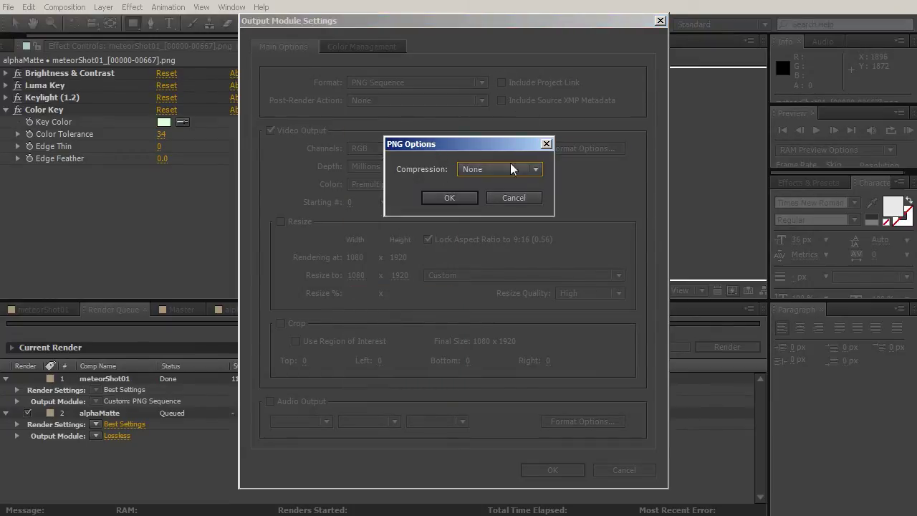
click(449, 198)
click(384, 148)
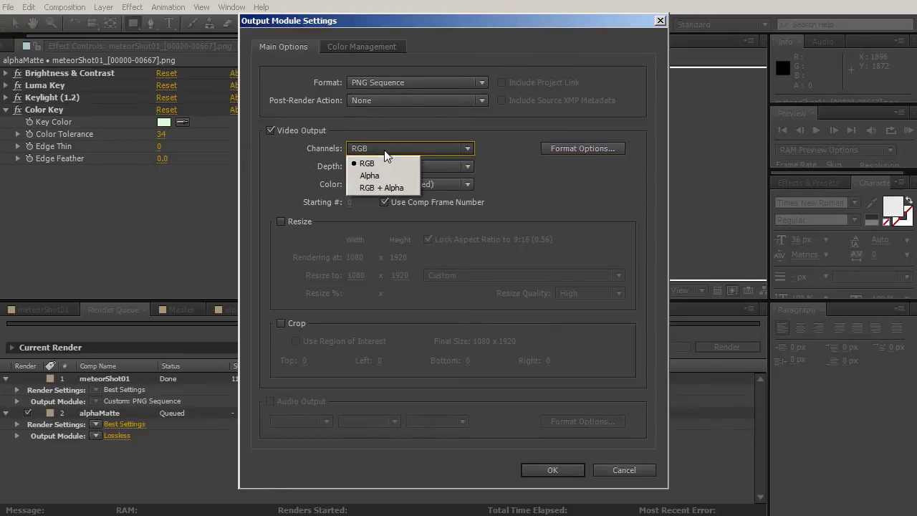
click(371, 176)
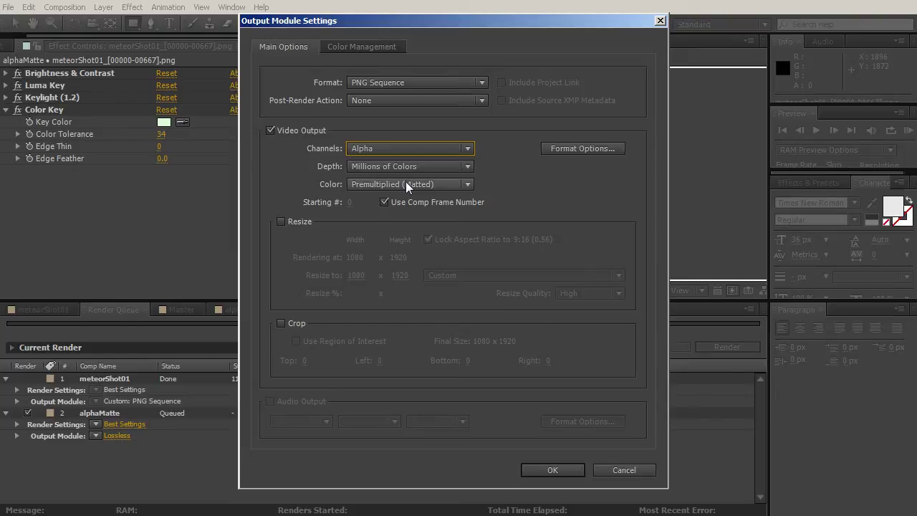
click(553, 470)
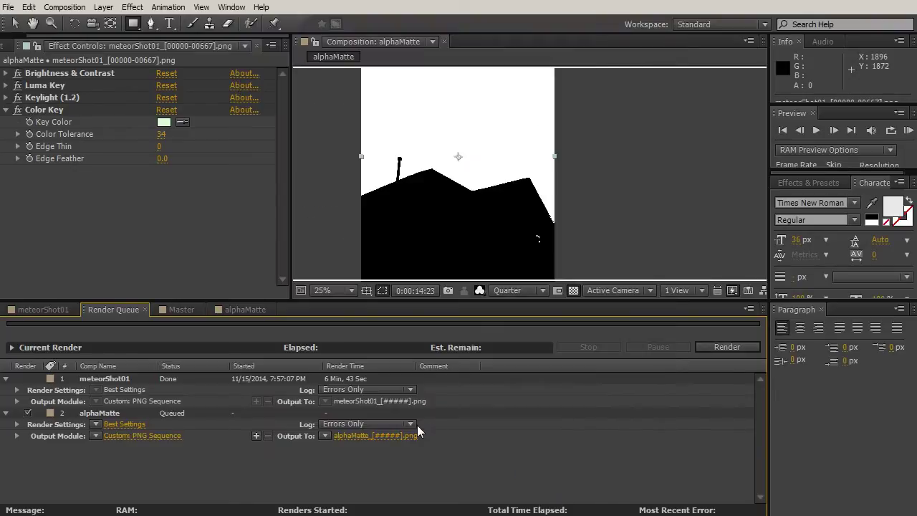
- Set alphaMatte's output to alphaMatte_[#####].png in the imageSequence folder and start the render
click(399, 436)
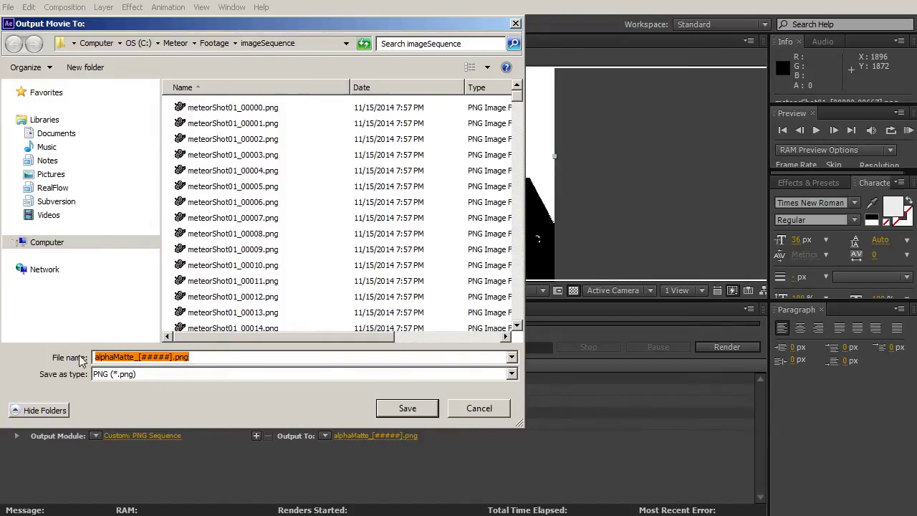
click(410, 407)
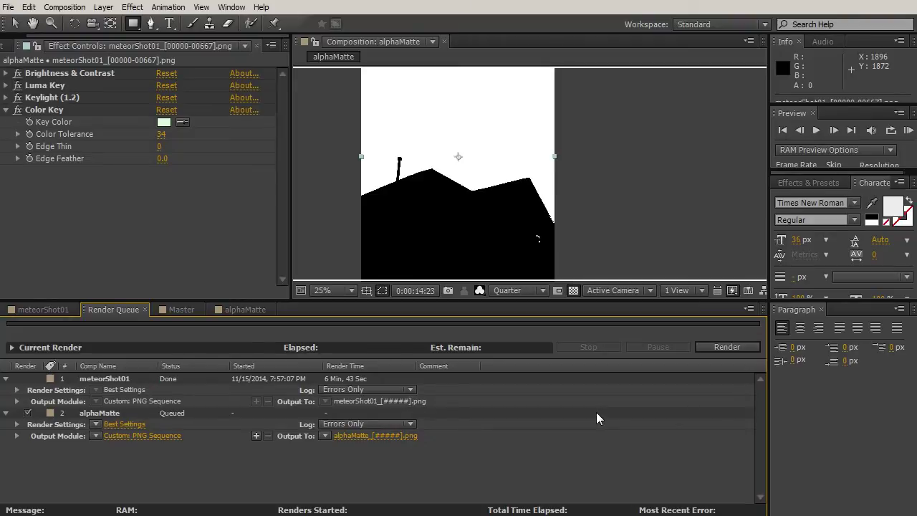
click(727, 346)
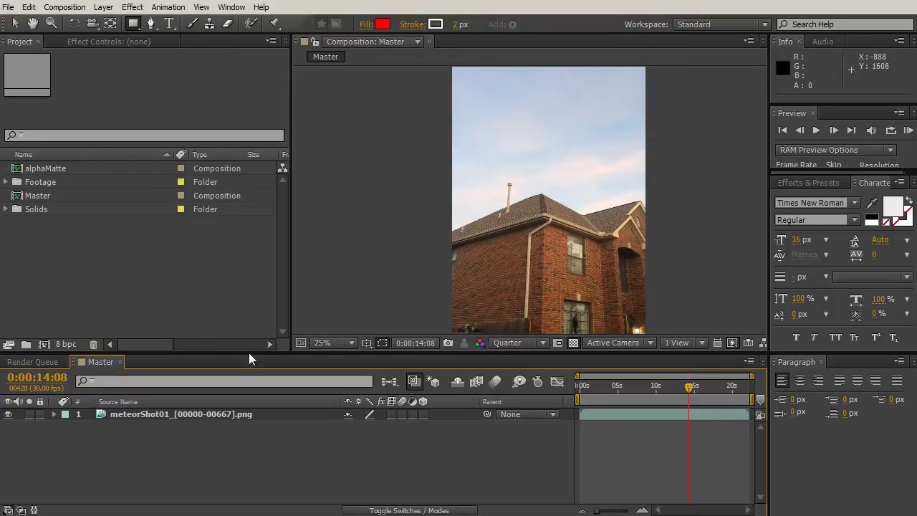
- Run 3D camera tracking on the meteorShot01 image sequence layer in the Master composition
click(222, 405)
click(223, 413)
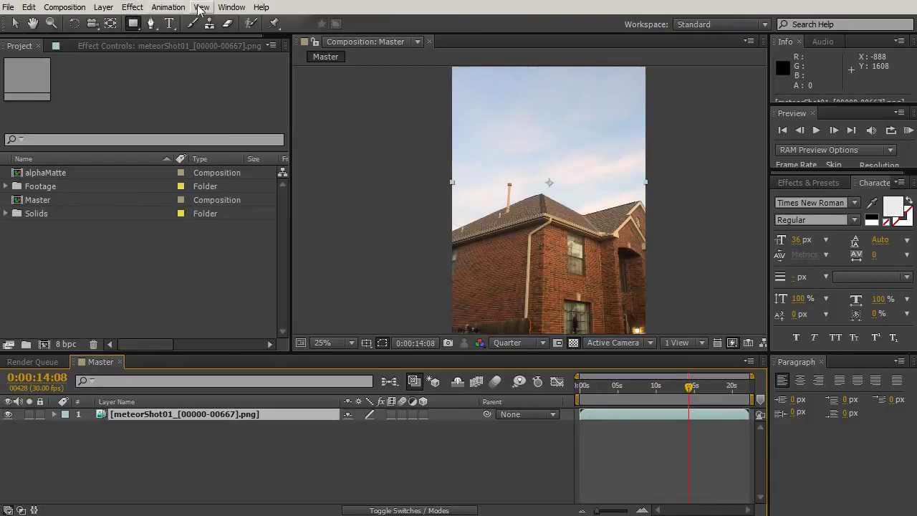
click(231, 8)
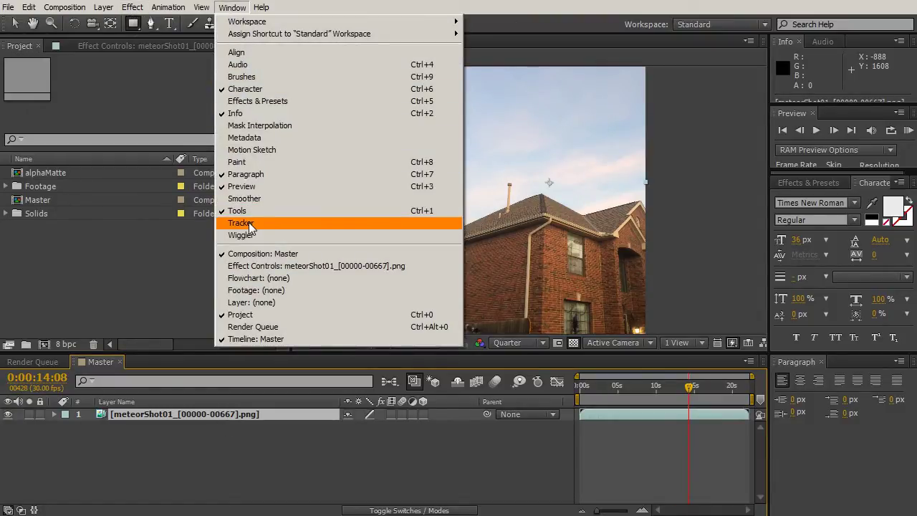
click(251, 222)
drag(832, 353, 824, 314)
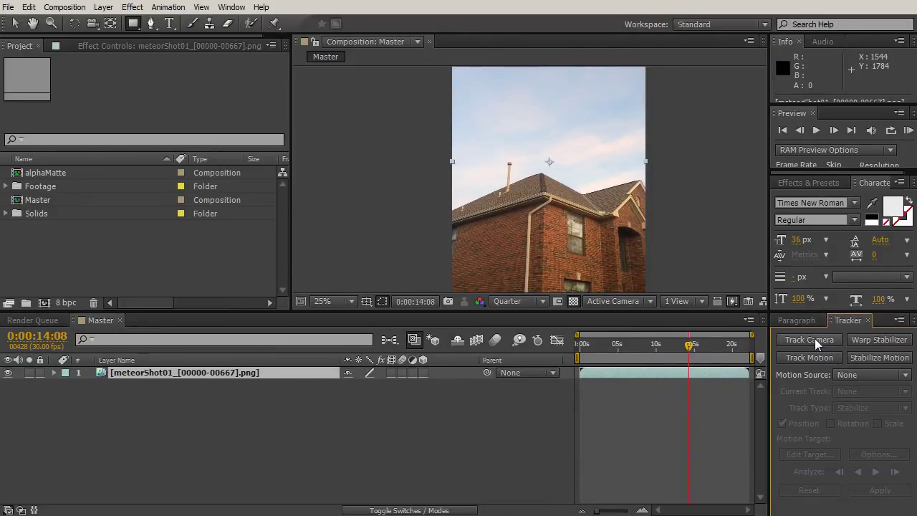
click(813, 339)
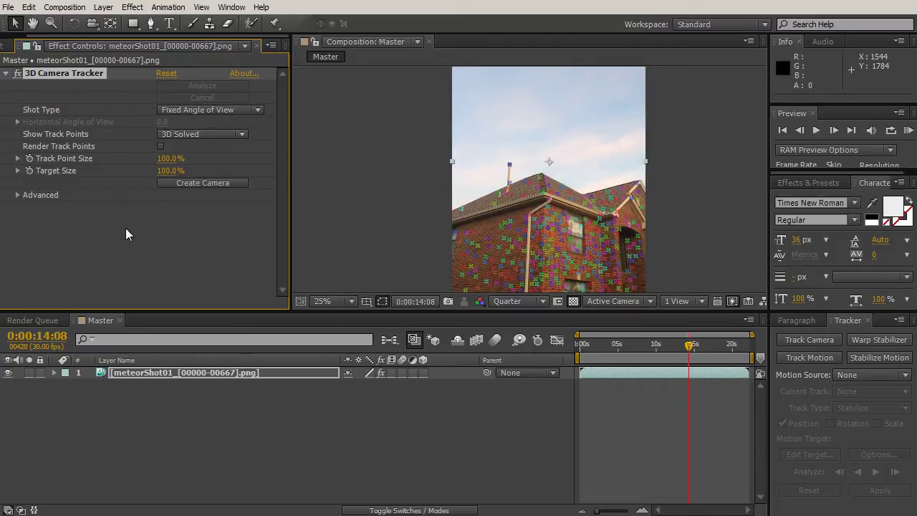
- Review the advanced solve details and the track points on the house up to 0:00:16:05, and create the tracker camera
click(17, 195)
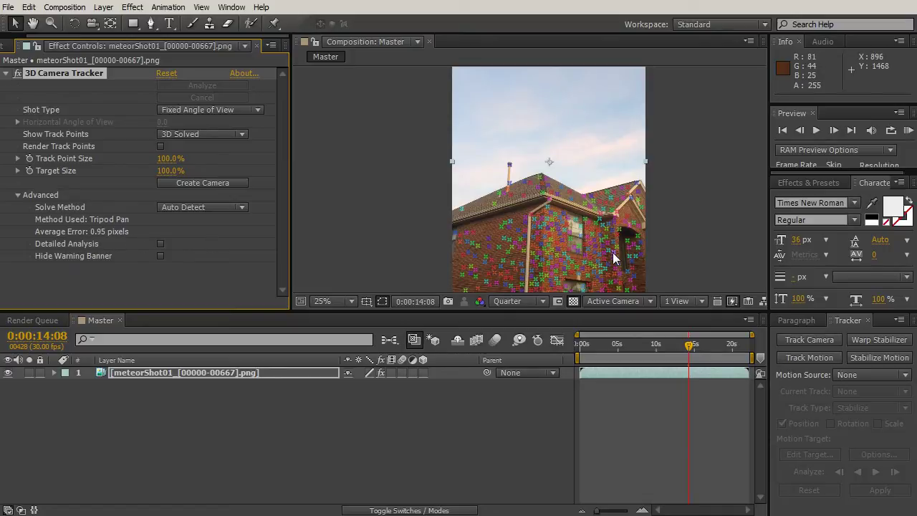
mouse_move(531, 206)
scroll(528, 204, up, 4)
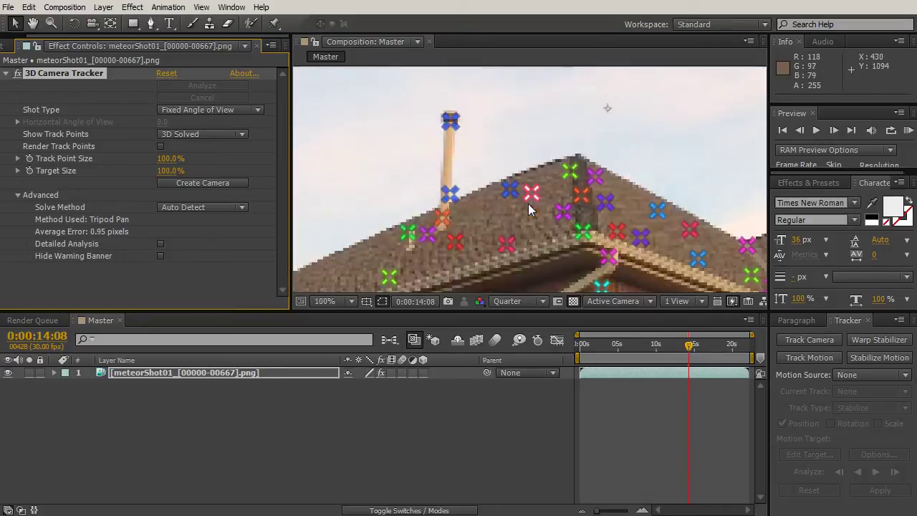
drag(528, 203, 494, 207)
drag(683, 347, 701, 349)
scroll(631, 215, down, 2)
scroll(636, 249, down, 2)
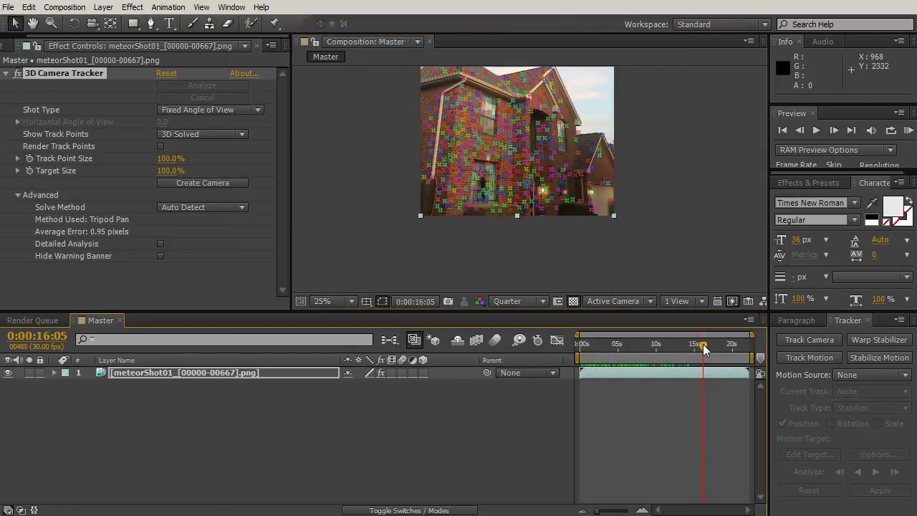
click(214, 183)
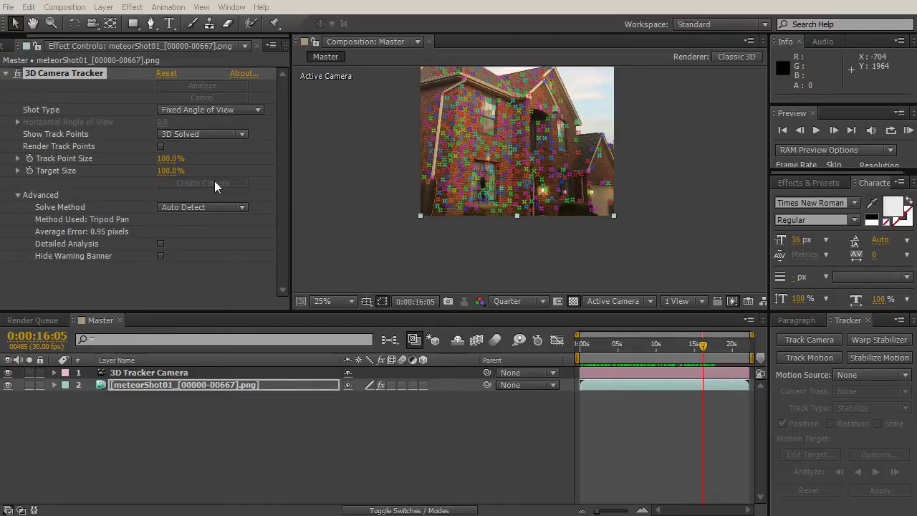
drag(233, 315, 226, 366)
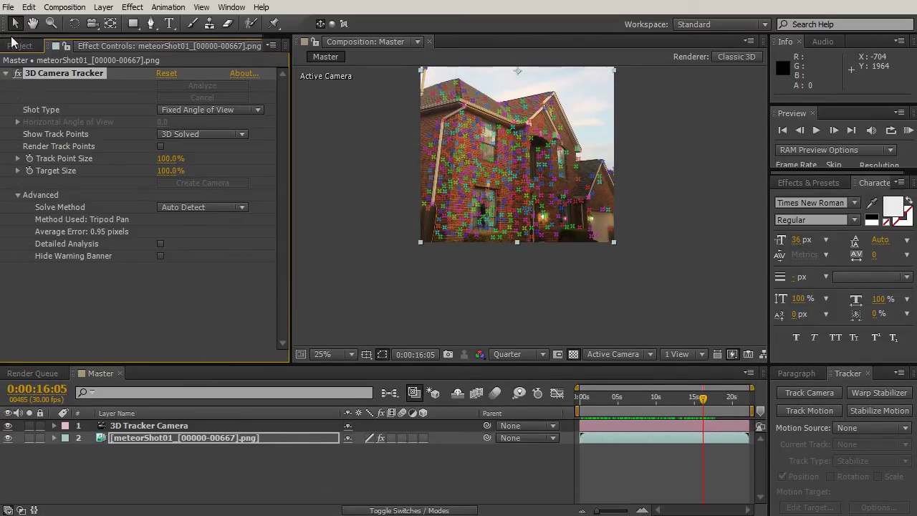
- Import the rendered alphaMatte frames from the imageSequence folder as a PNG sequence and file it in the Footage folder
click(13, 47)
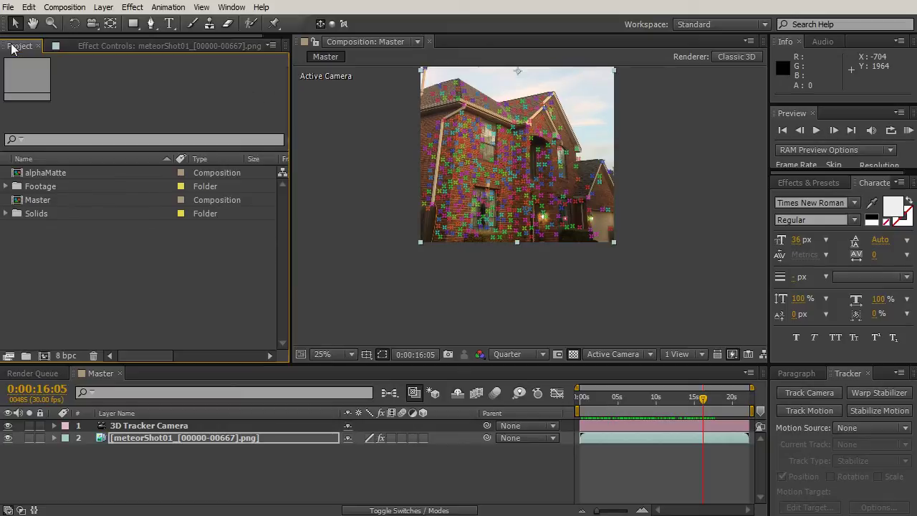
double_click(92, 281)
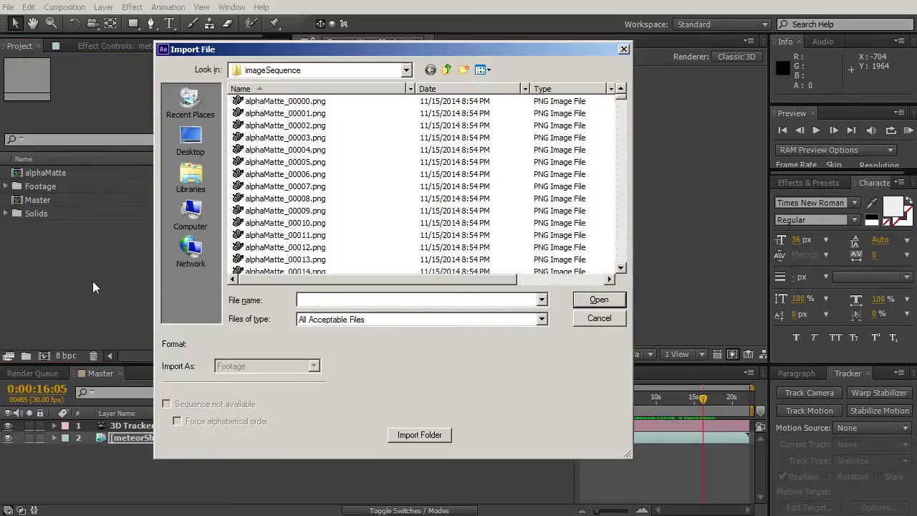
click(305, 102)
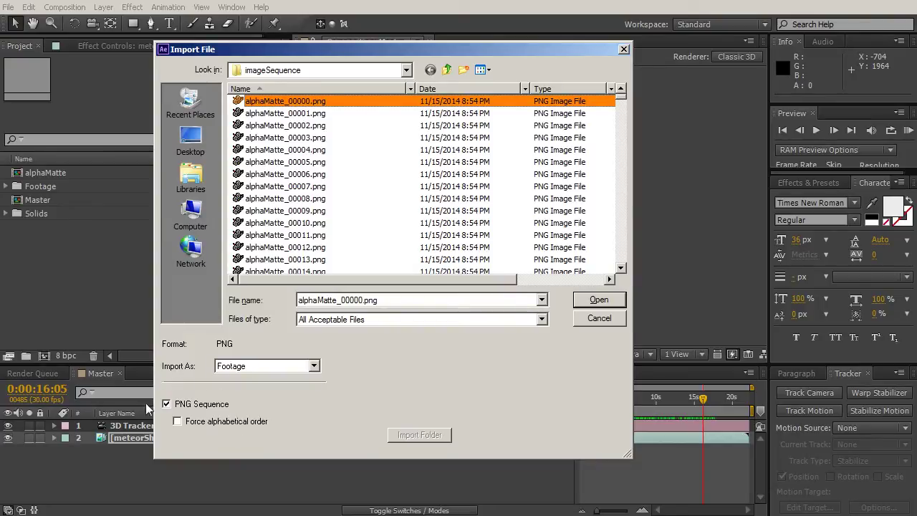
click(599, 301)
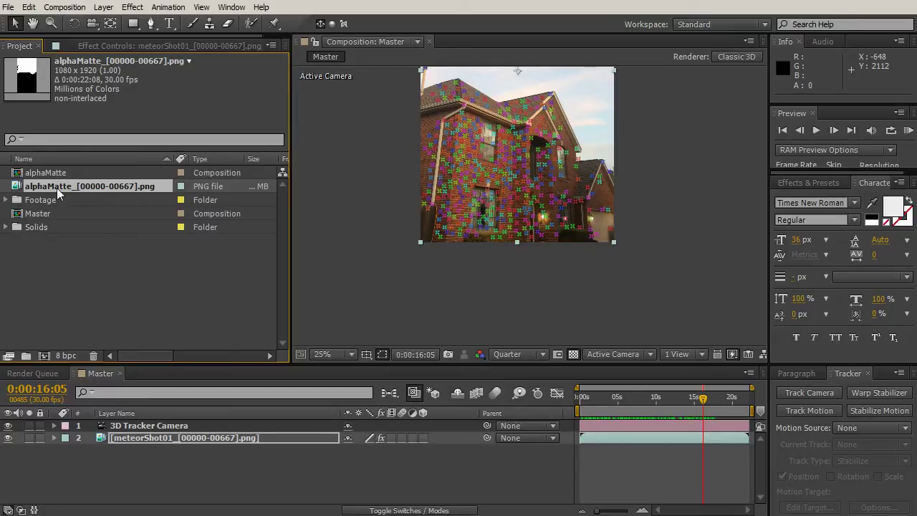
click(7, 201)
drag(32, 188, 34, 200)
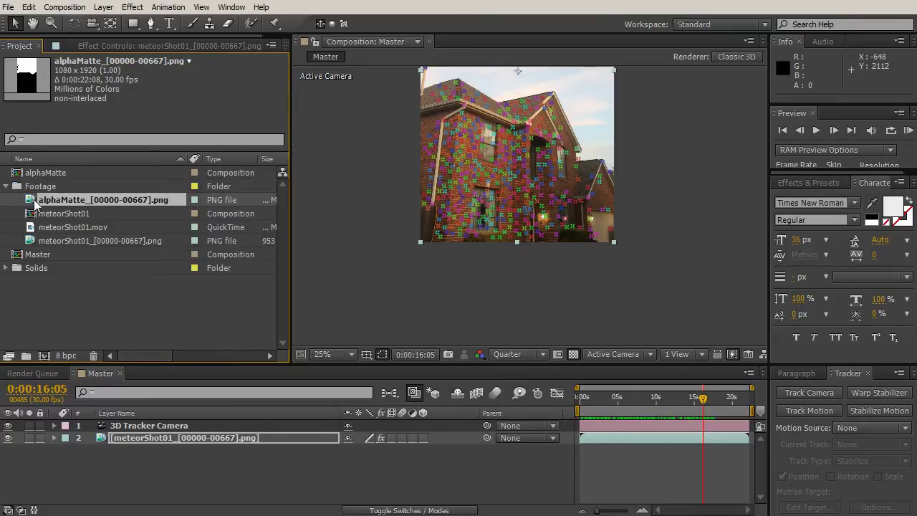
- Add the alphaMatte sequence to the Master composition directly above the meteorShot01 layer
drag(34, 202, 107, 459)
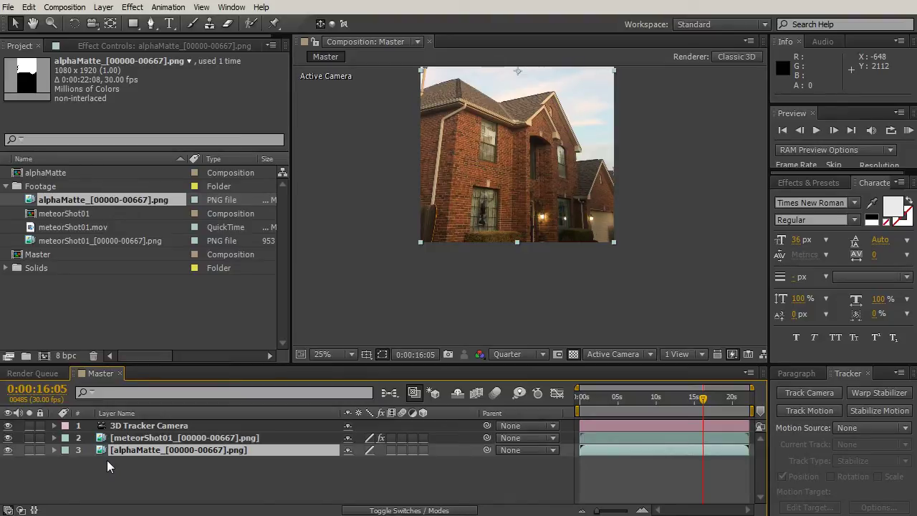
drag(127, 450, 129, 439)
drag(469, 176, 421, 270)
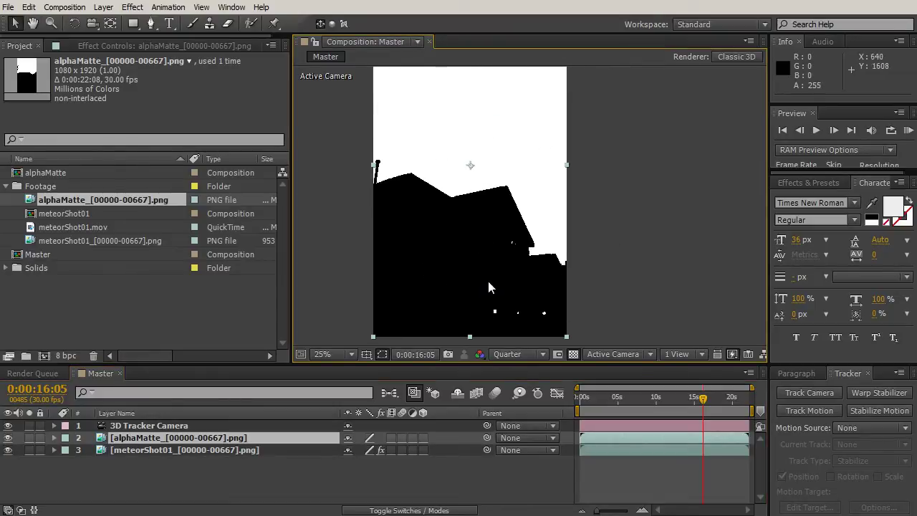
- Set the meteorShot01 layer's track matte to Luma Inverted Matte using the alphaMatte sequence, isolating the house
click(146, 453)
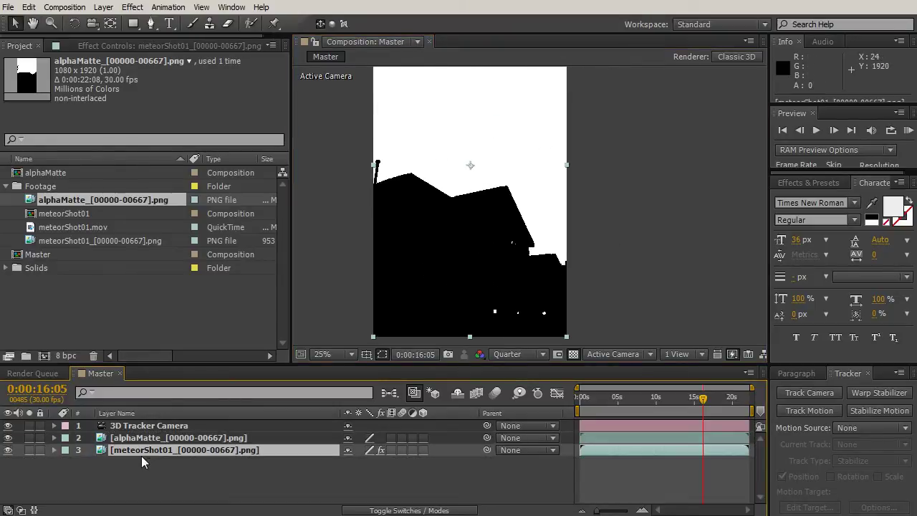
click(21, 509)
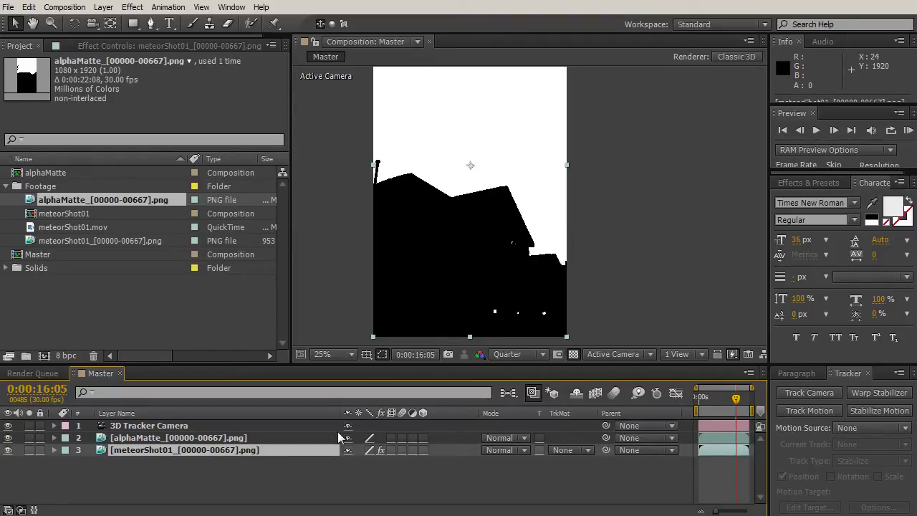
click(579, 449)
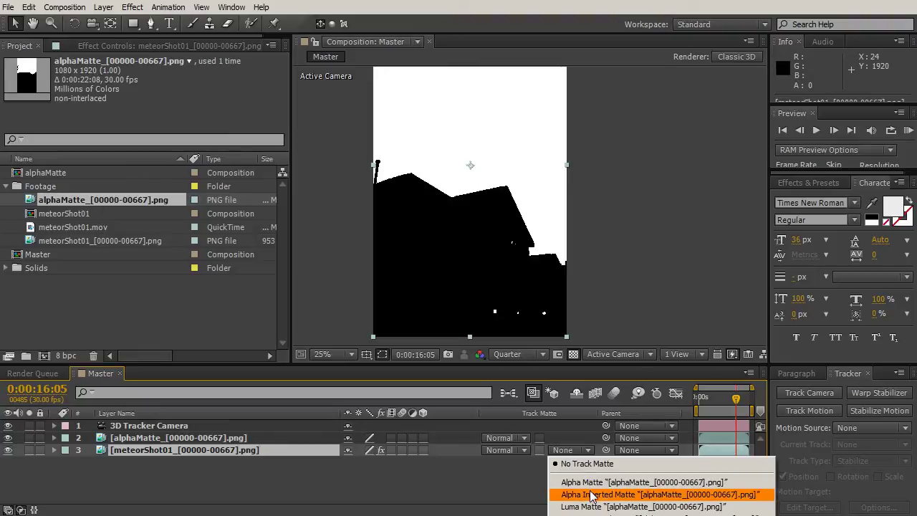
click(594, 514)
drag(507, 172, 477, 203)
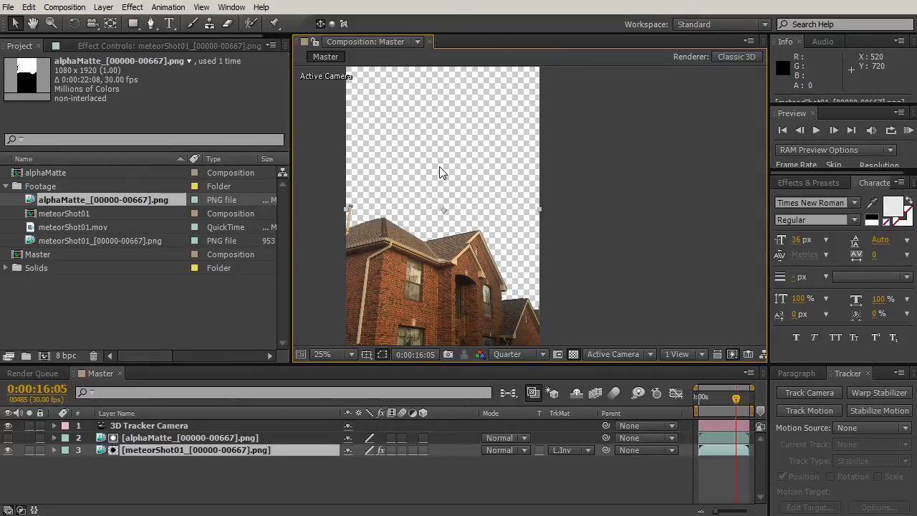
- Duplicate the alphaMatte and meteorShot01 layer pair and set the bottom meteorShot01 copy's track matte to Luma Matte
shift+click(166, 438)
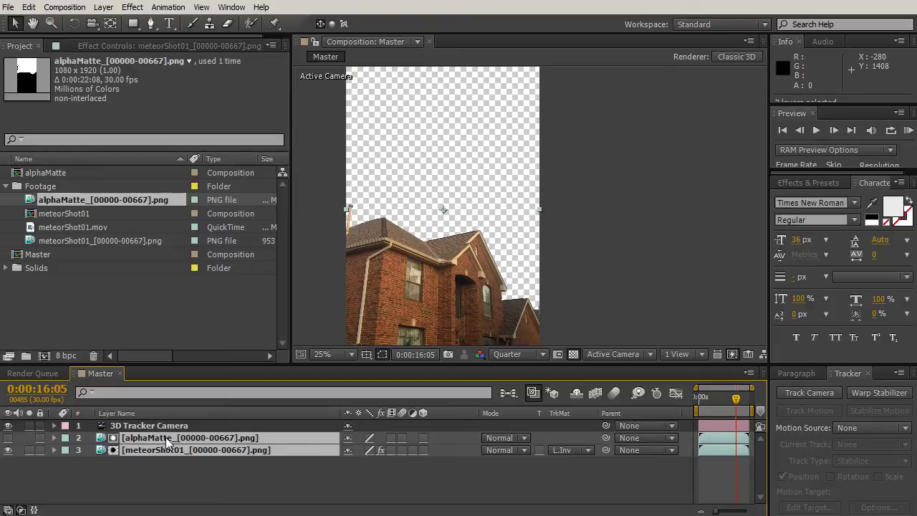
key(ctrl+d)
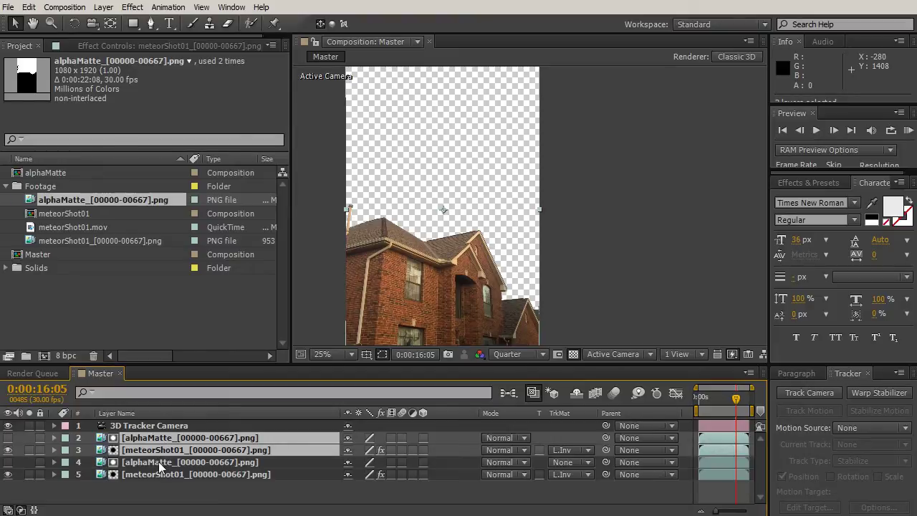
click(578, 472)
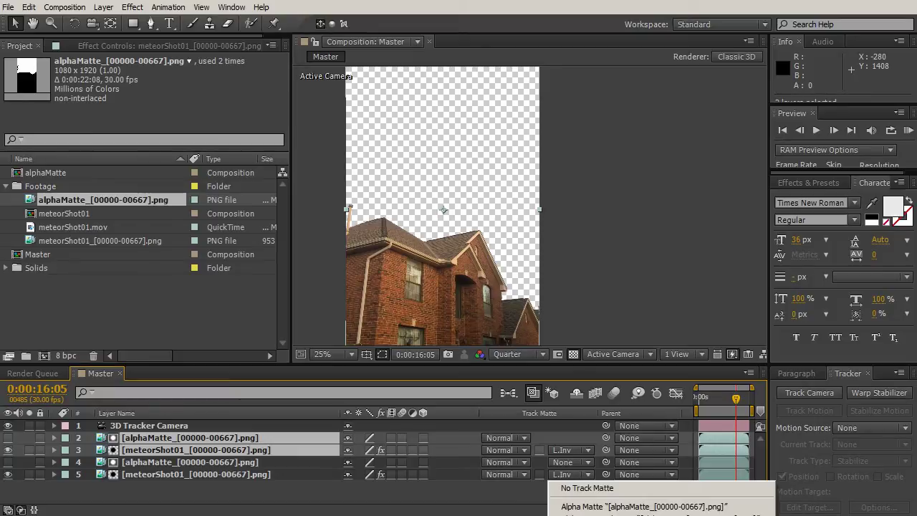
click(473, 490)
drag(459, 363, 456, 291)
click(570, 403)
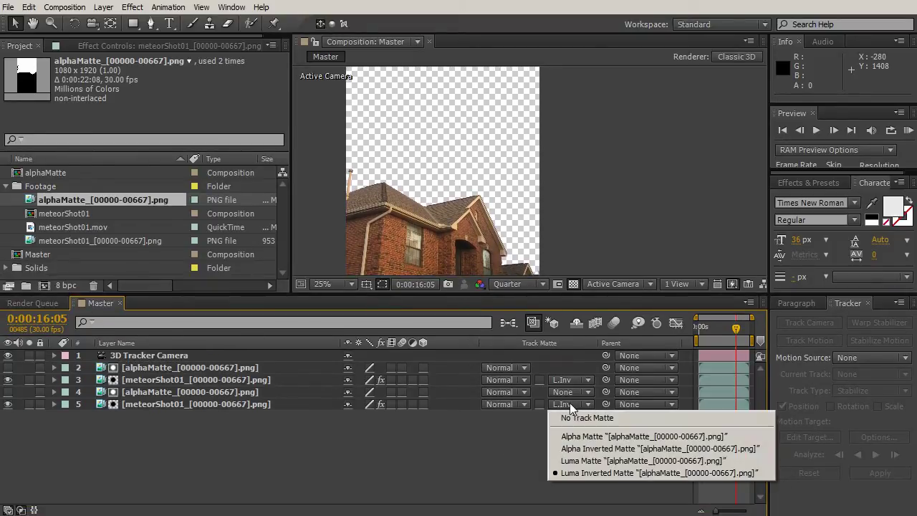
click(592, 460)
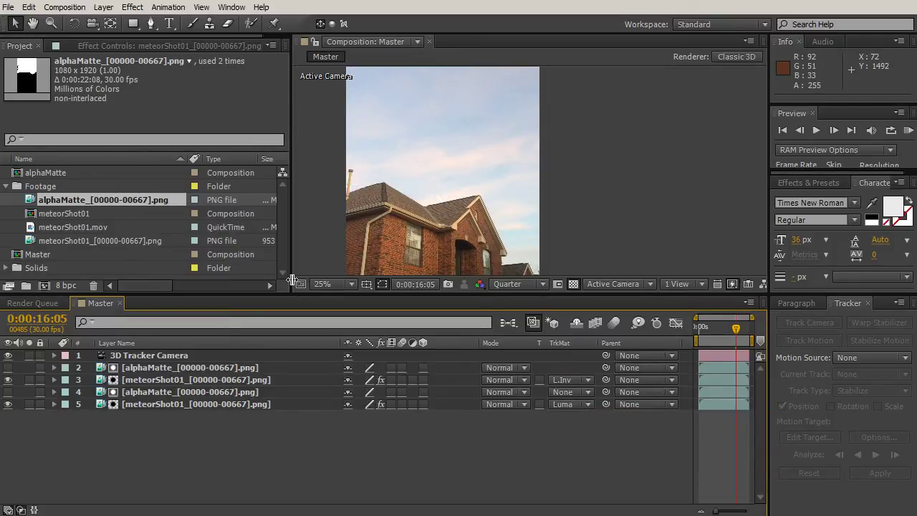
drag(332, 295, 315, 325)
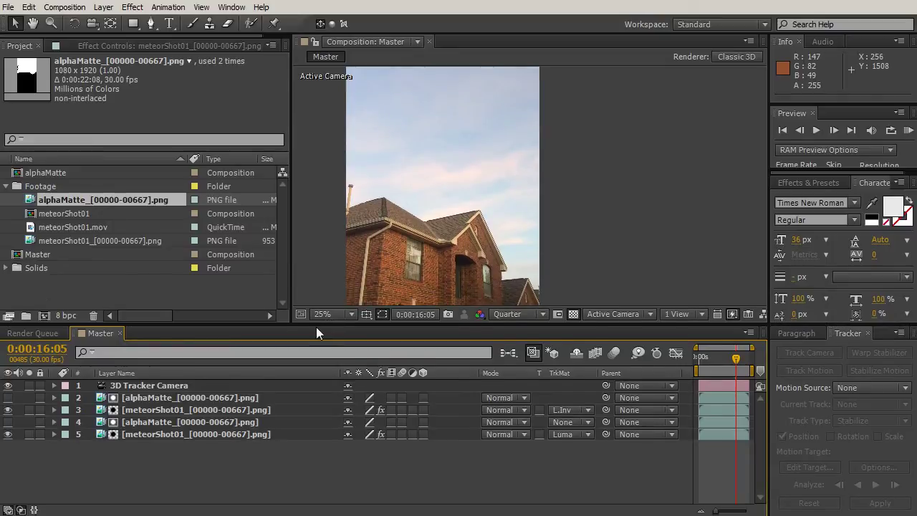
- Check the separated house and sky by temporarily hiding each meteorShot01 layer in turn
click(8, 410)
click(7, 410)
click(8, 409)
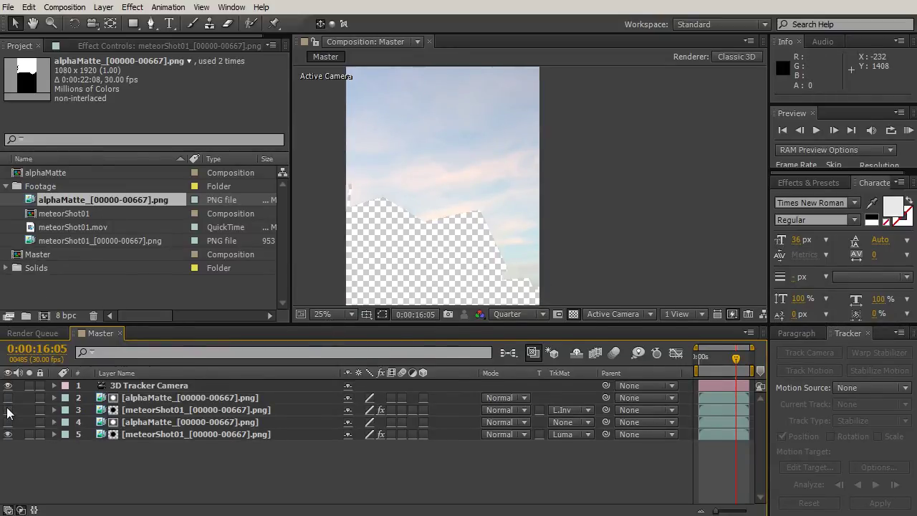
click(8, 409)
click(8, 434)
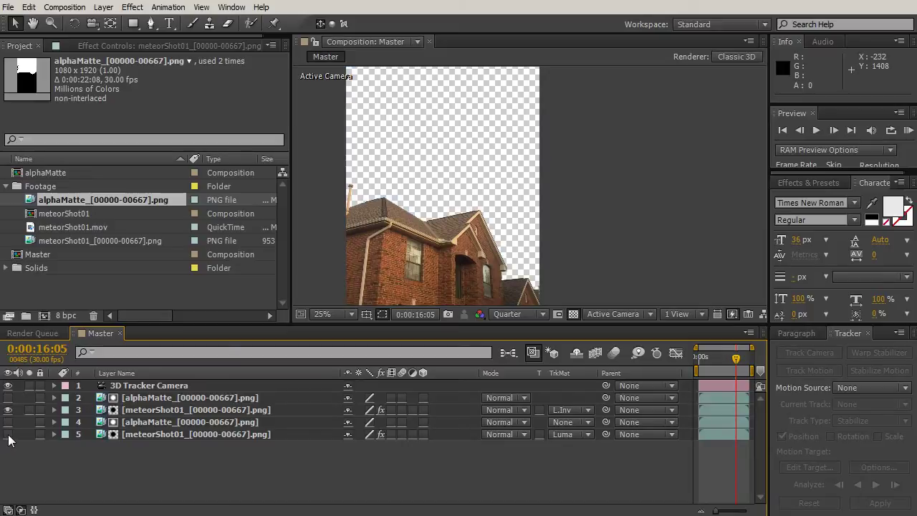
click(8, 434)
click(8, 434)
click(8, 434)
- Rename the bottom meteorShot01 layer, which holds the sky, as background
click(136, 435)
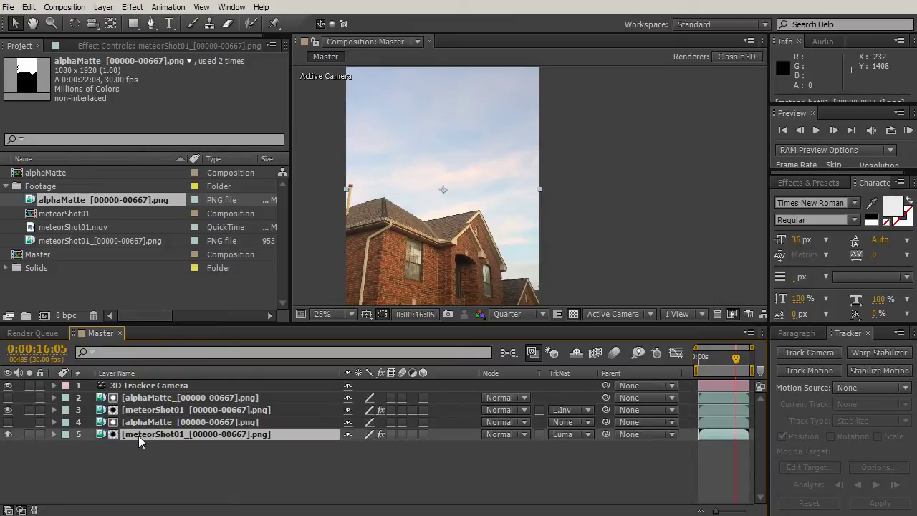
key(Return)
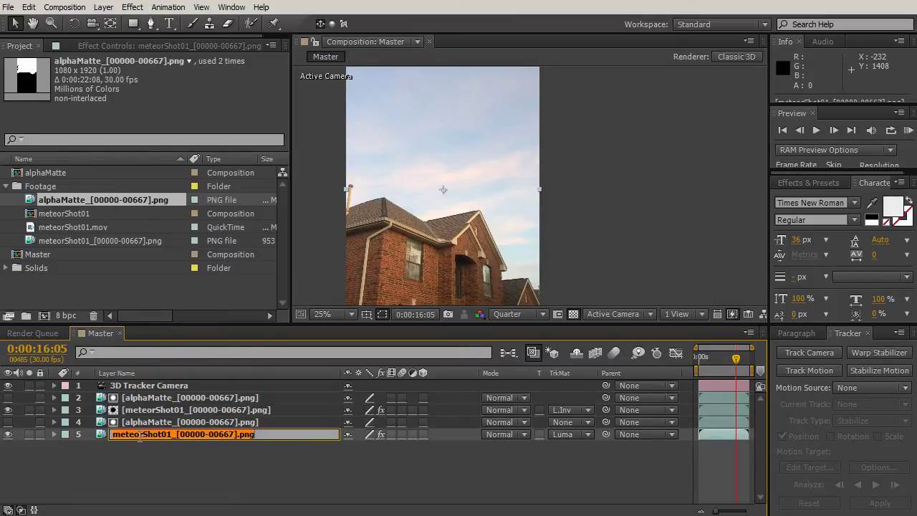
text(background)
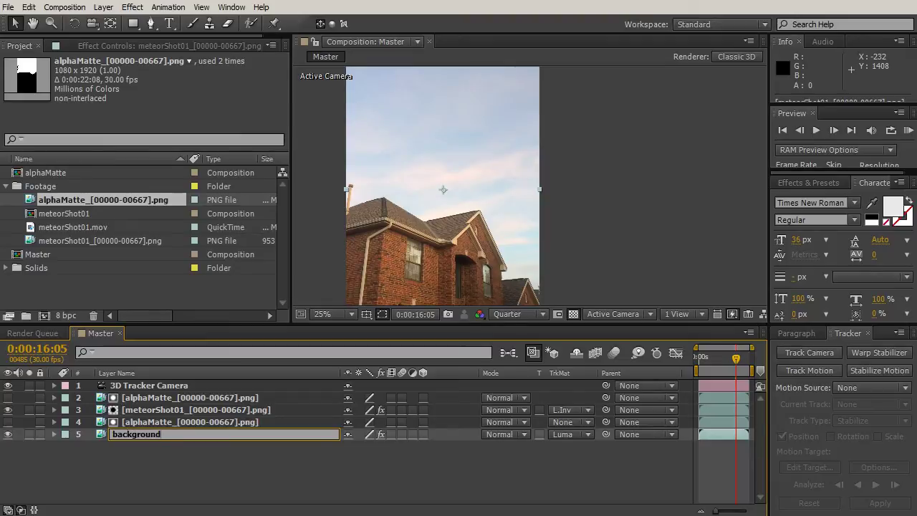
key(Return)
- Rename the lower alphaMatte layer, directly above background, as backgroundMatte
click(153, 421)
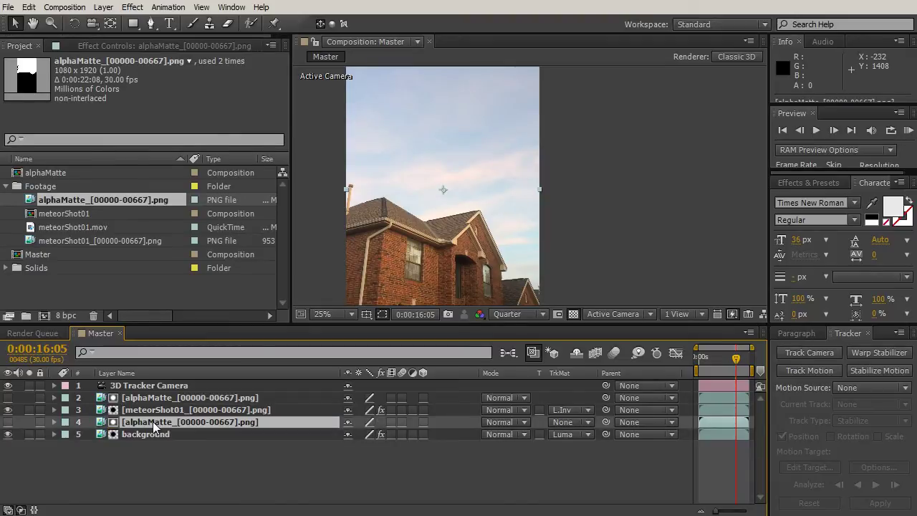
key(Return)
text(backgr)
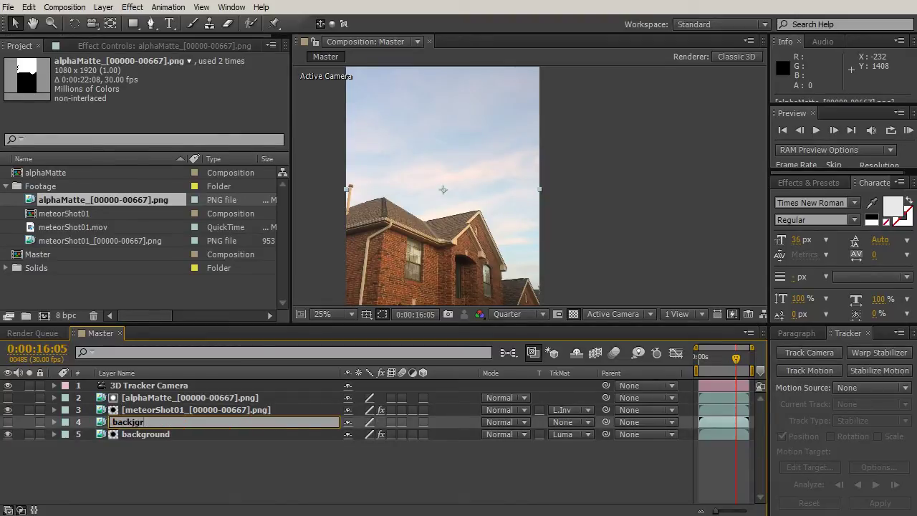
text(oundMatte)
key(Return)
- Rename the remaining meteorShot01 layer as foreground and the alphaMatte layer above it as foregroundMatte
key(ctrl+Up)
key(Return)
text(foreground)
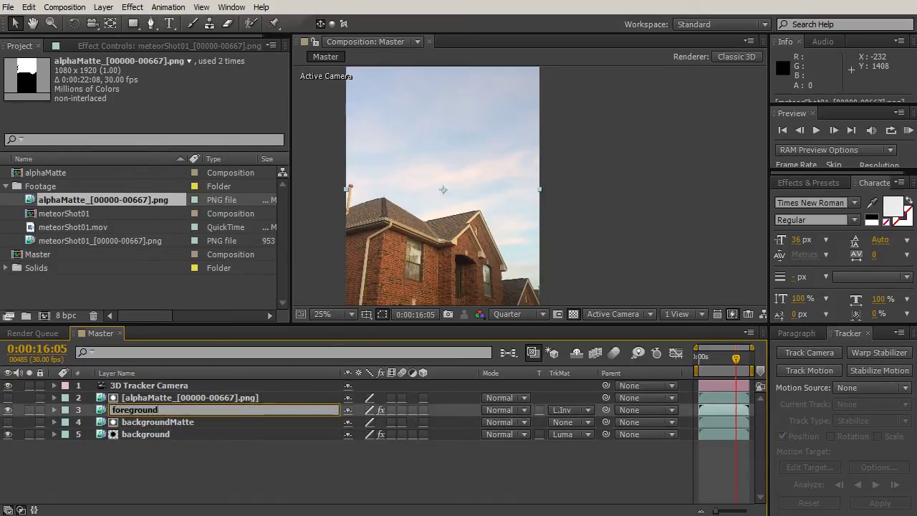
key(Return)
click(157, 399)
key(Return)
text(foregroundMatte)
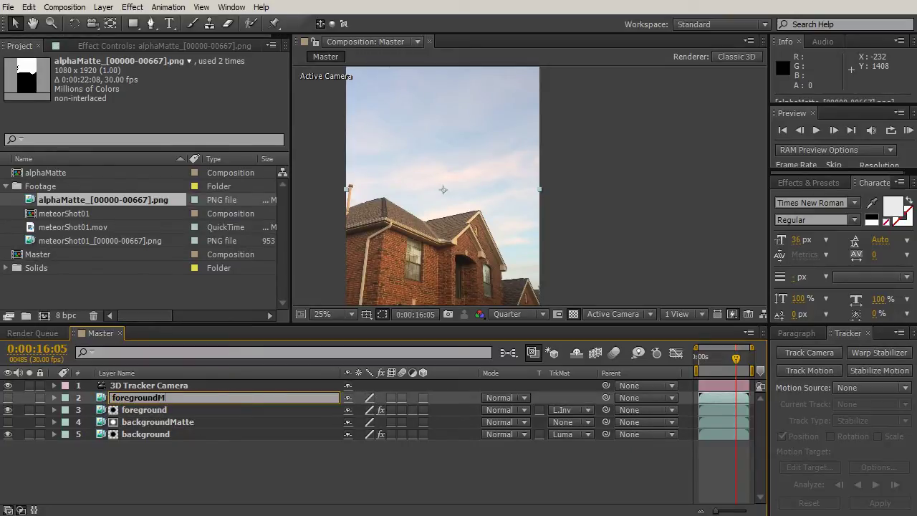
key(Return)
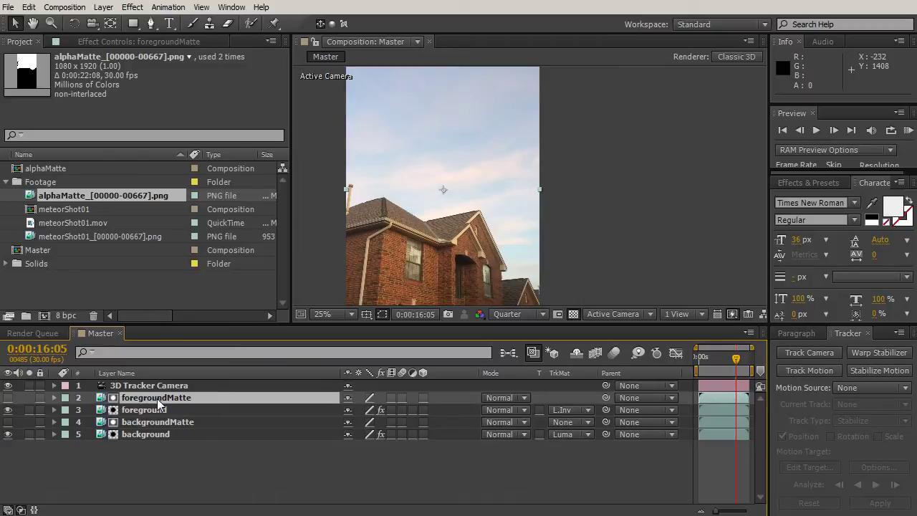
- Check the sky and house separation by temporarily hiding the foreground and background layers in turn
click(8, 409)
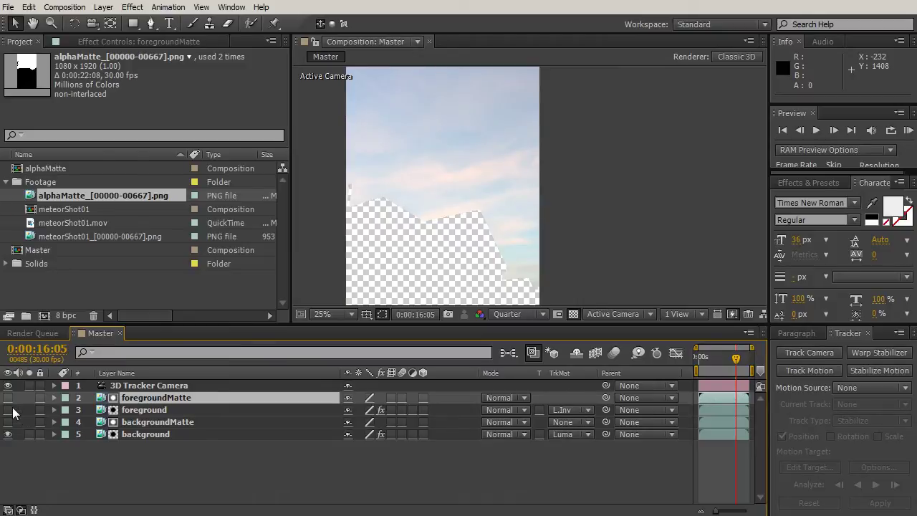
click(8, 409)
click(8, 434)
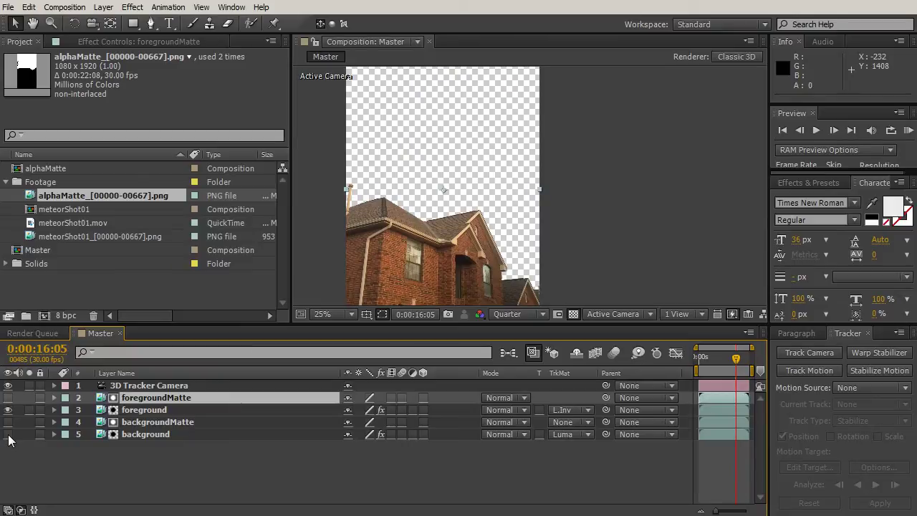
click(8, 435)
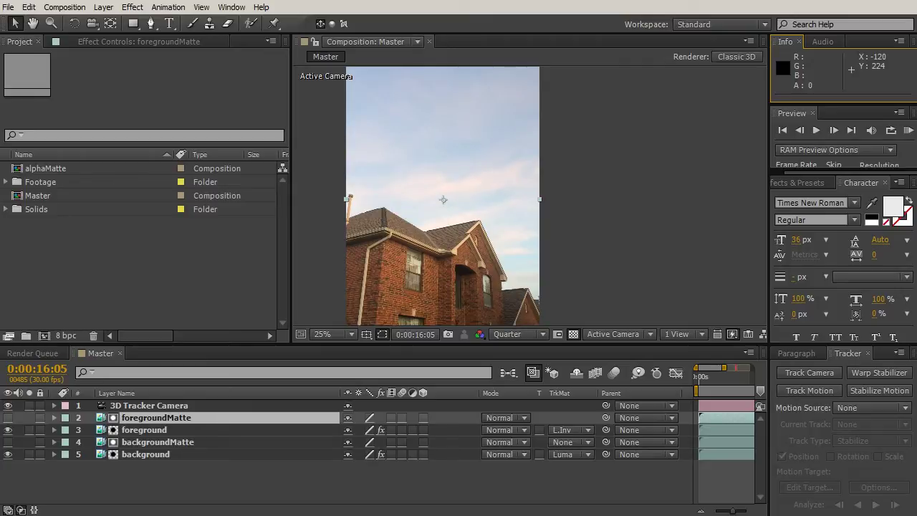
- Create a white point light named TailEmitter with 100% intensity and no falloff in the Master composition
click(104, 7)
click(93, 10)
click(101, 352)
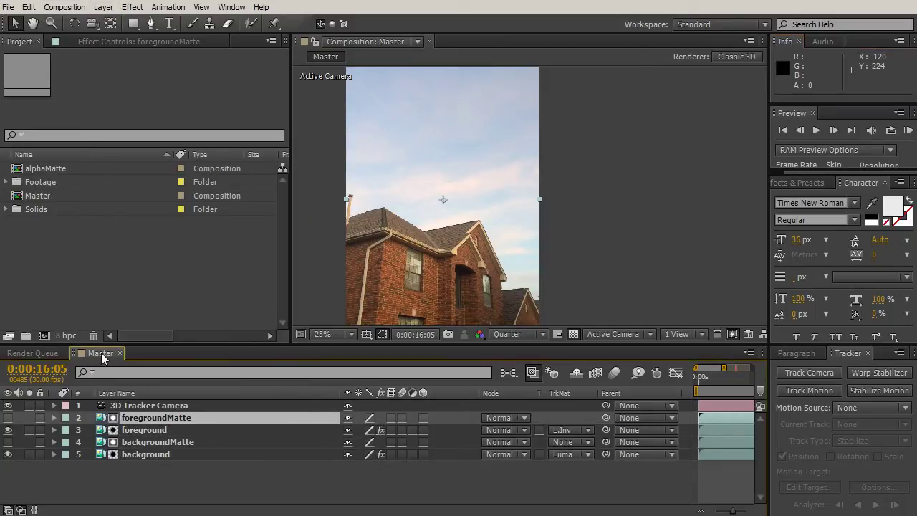
click(103, 8)
mouse_move(111, 22)
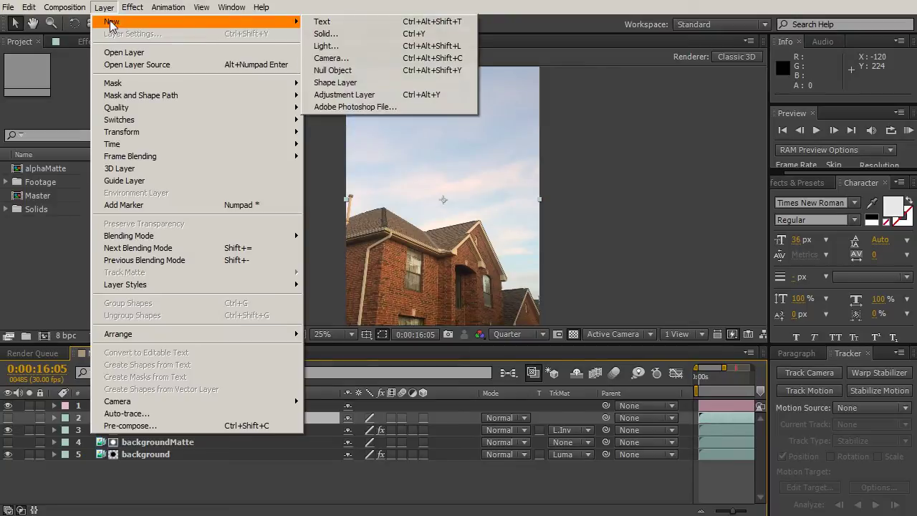
click(353, 48)
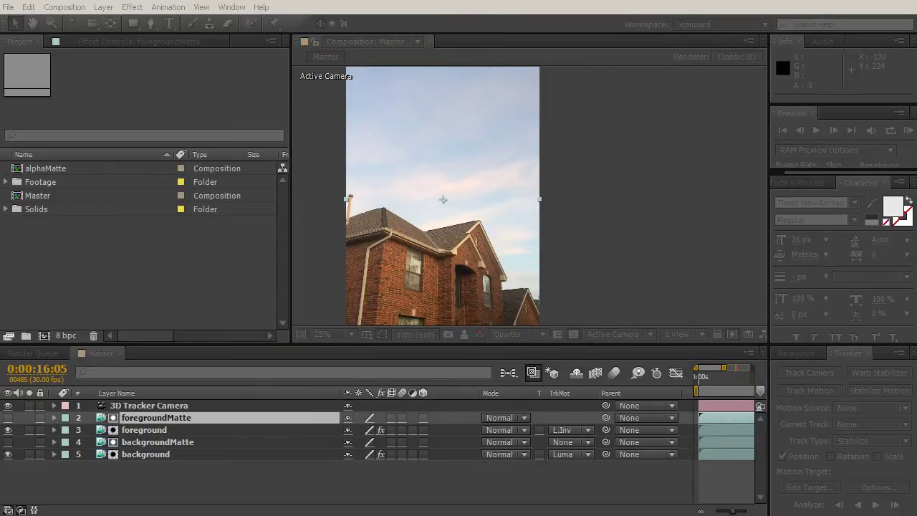
drag(528, 75, 347, 85)
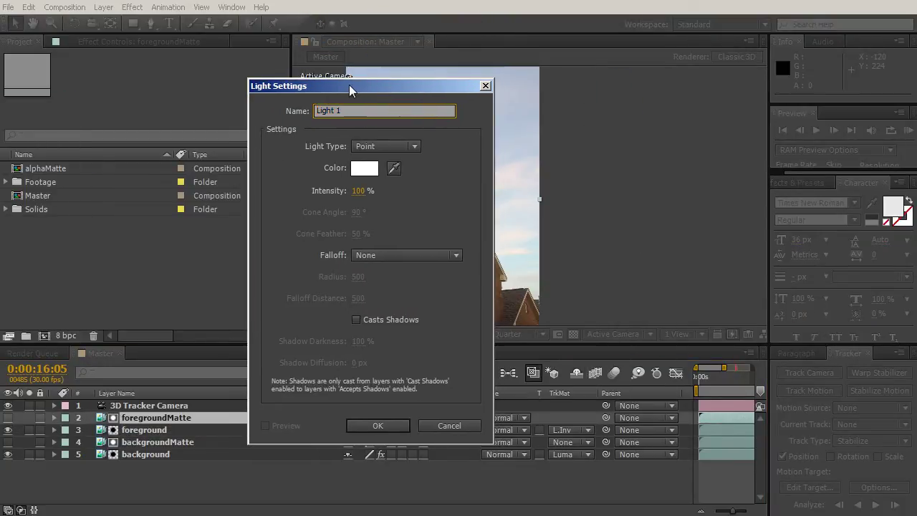
text(TailEmitter)
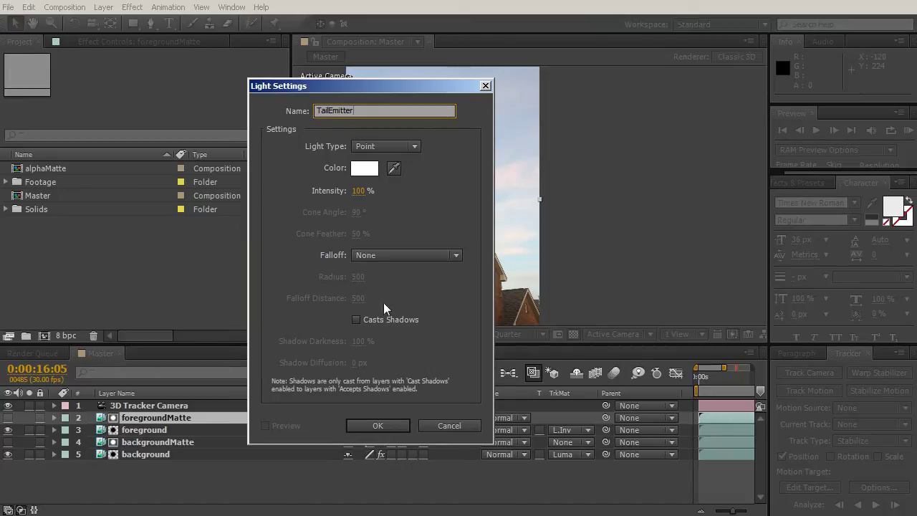
click(377, 425)
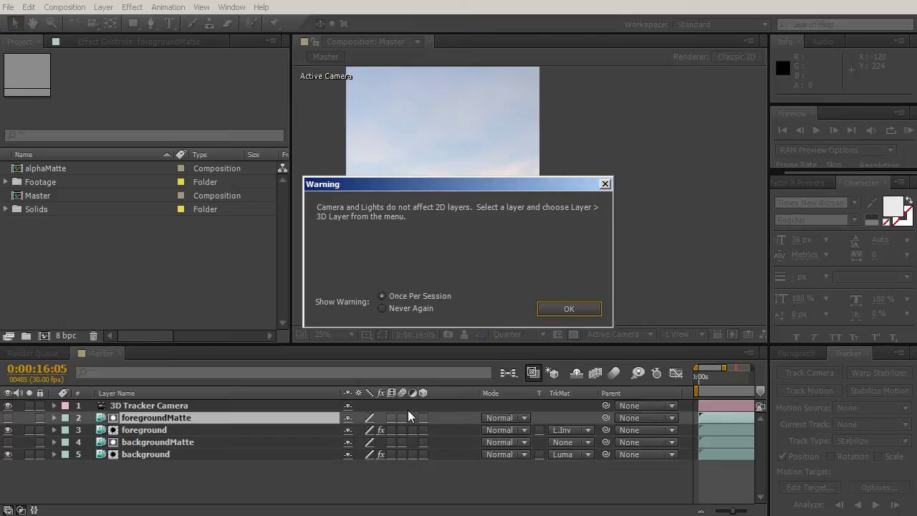
click(556, 310)
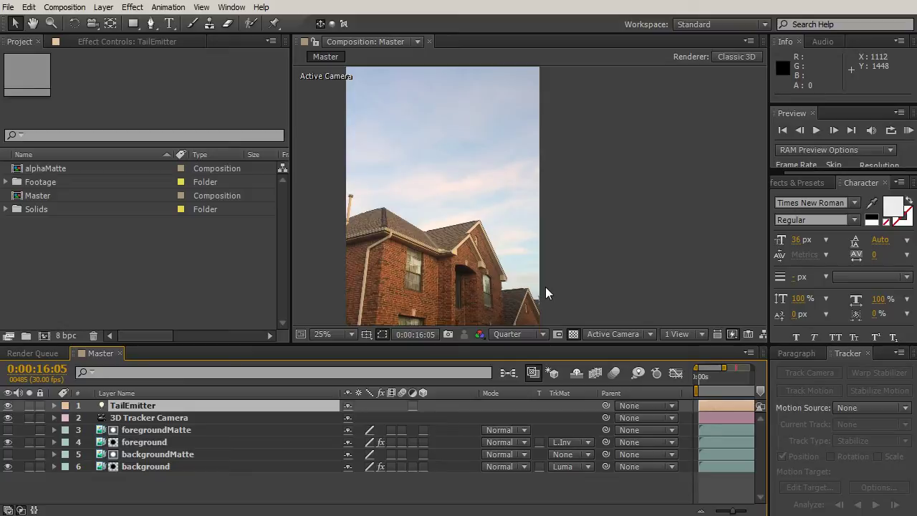
- Hide the timeline's blending mode and track matte columns, widen the composition and timeline areas, and go to 0:00:00:00
click(21, 510)
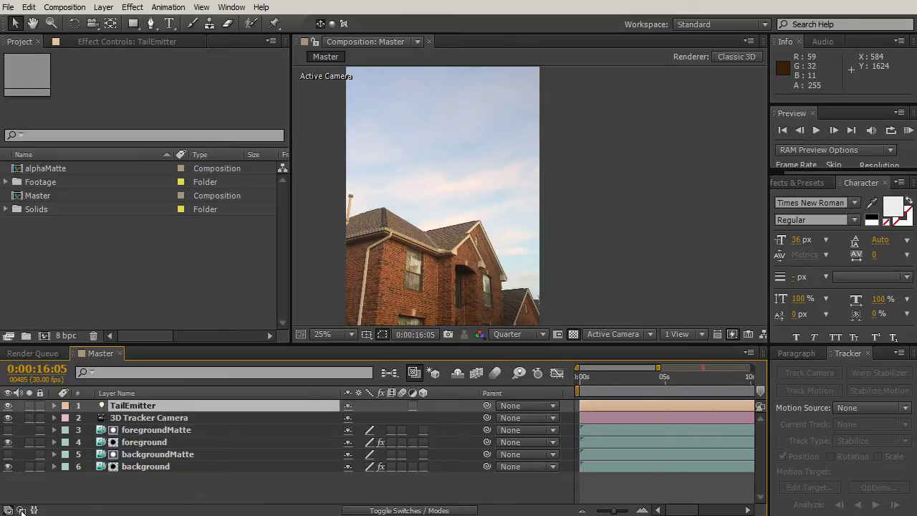
drag(769, 250, 913, 250)
drag(766, 382, 906, 382)
drag(823, 388, 577, 379)
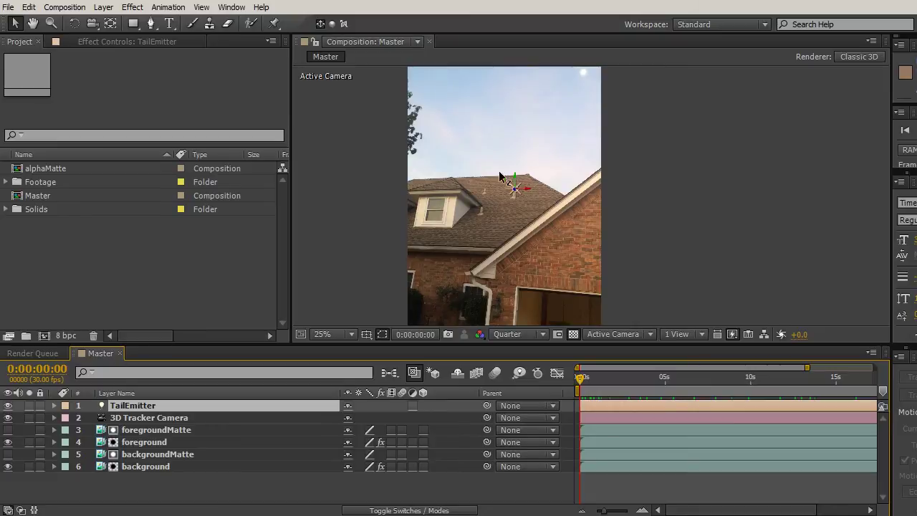
- Lock the 3D Tracker Camera and all foreground, background and matte layers, leaving the TailEmitter light selected
click(519, 161)
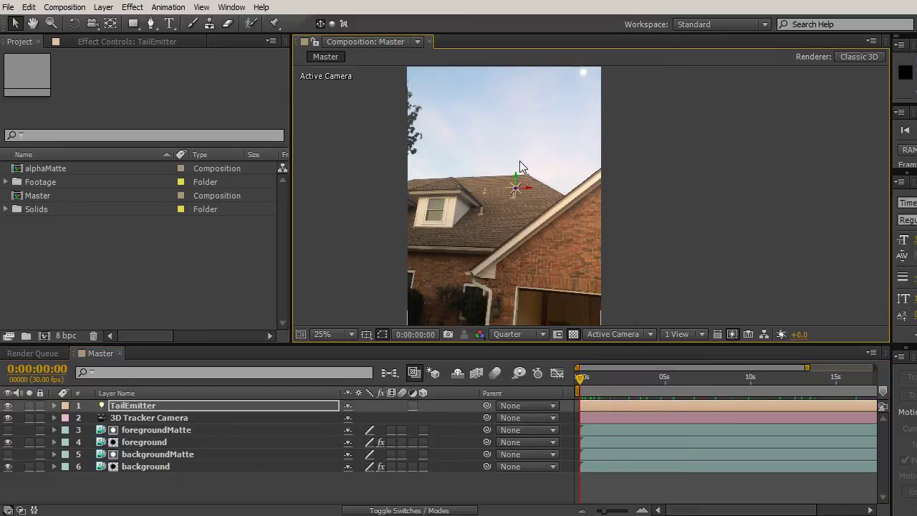
click(39, 418)
click(131, 405)
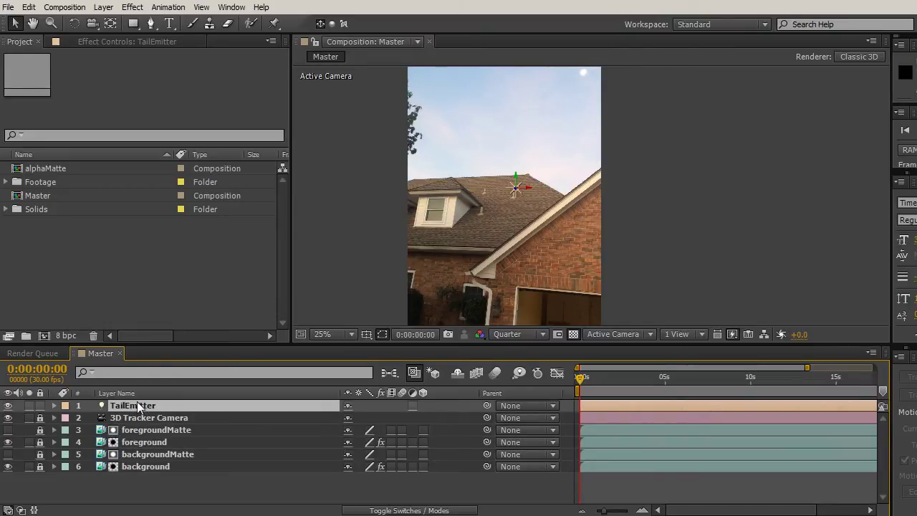
- Place TailEmitter beyond the frame's upper-left corner, at about 70, 277, -500, and start keyframing its Position at 0:00:00:00
drag(517, 189, 385, 124)
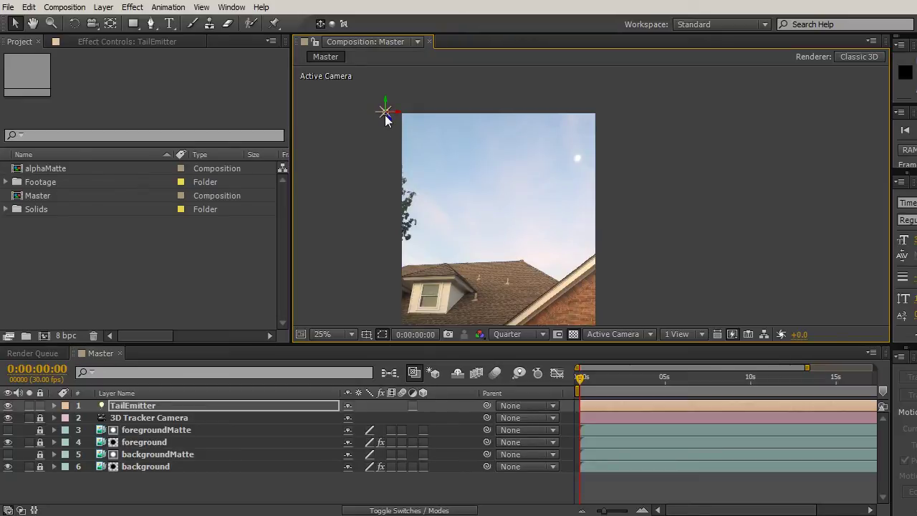
drag(384, 113, 377, 113)
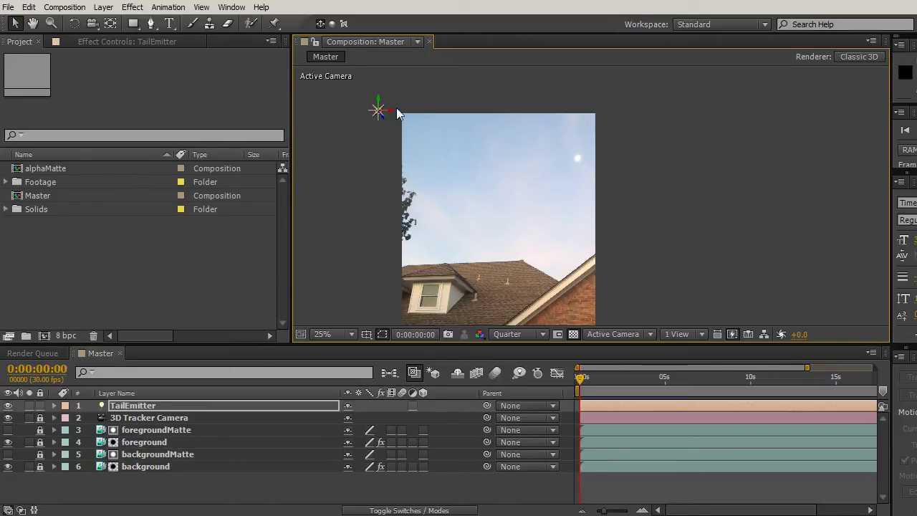
drag(616, 373, 571, 383)
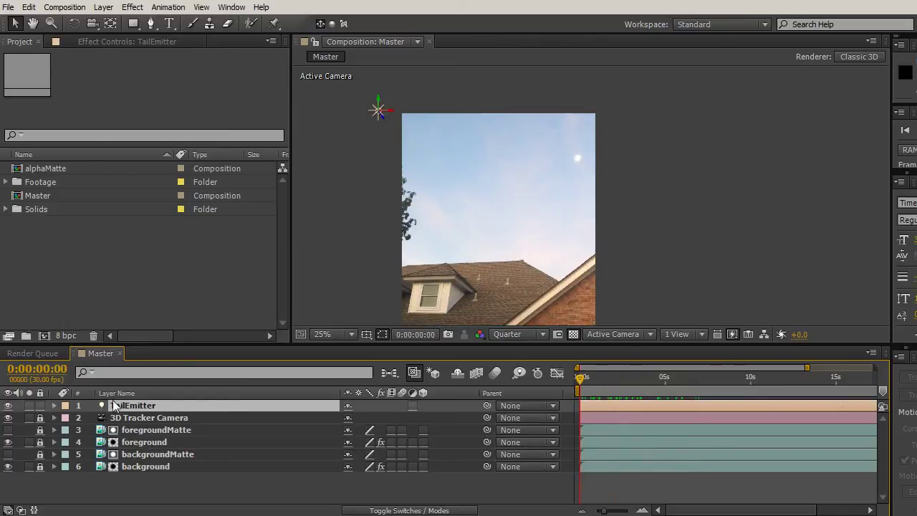
key(p)
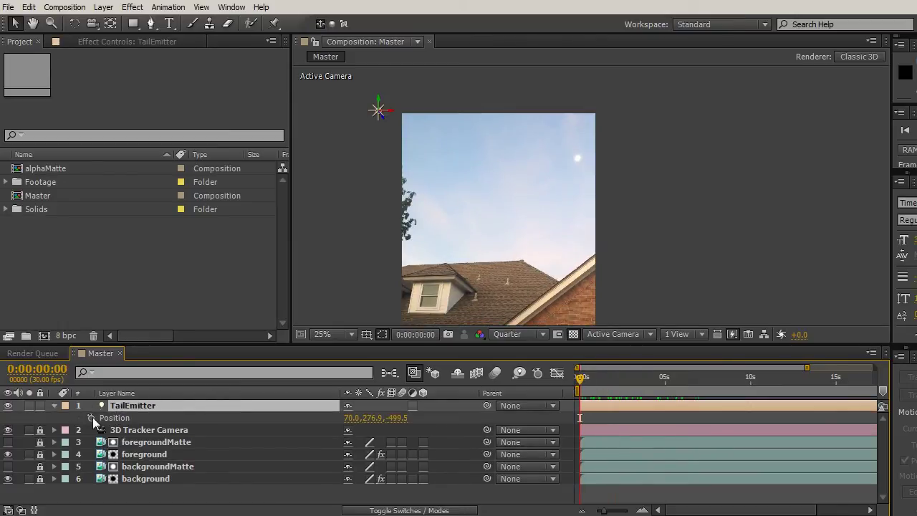
click(92, 417)
- Add TailEmitter Position keyframes at 0:00:01:18, 0:00:07:22 and 0:00:15:01, carrying the light across the sky and down over the house
drag(589, 384, 606, 378)
drag(310, 108, 664, 166)
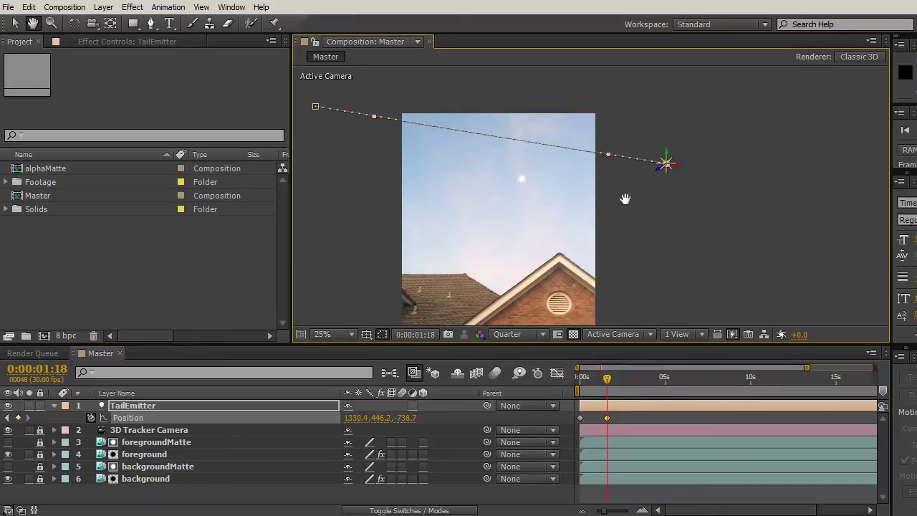
drag(650, 222, 592, 215)
drag(608, 379, 716, 400)
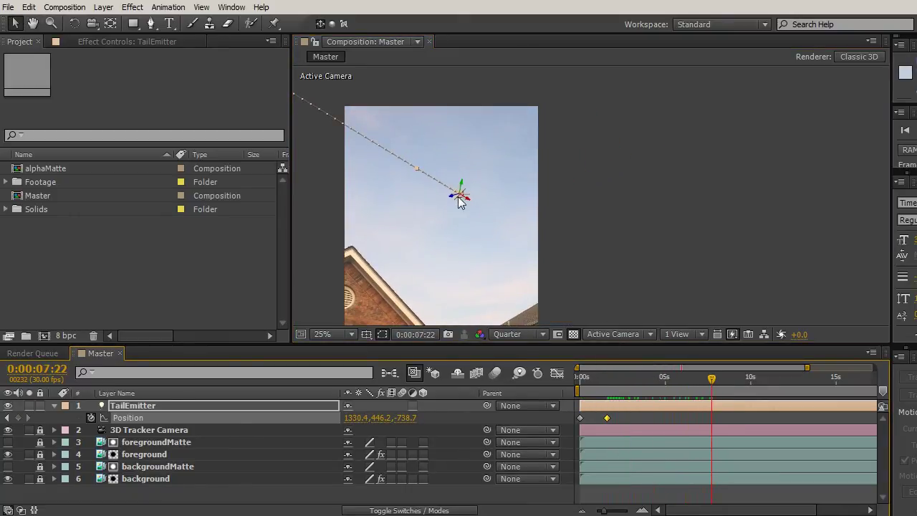
drag(458, 199, 571, 204)
key(space)
drag(716, 390, 836, 398)
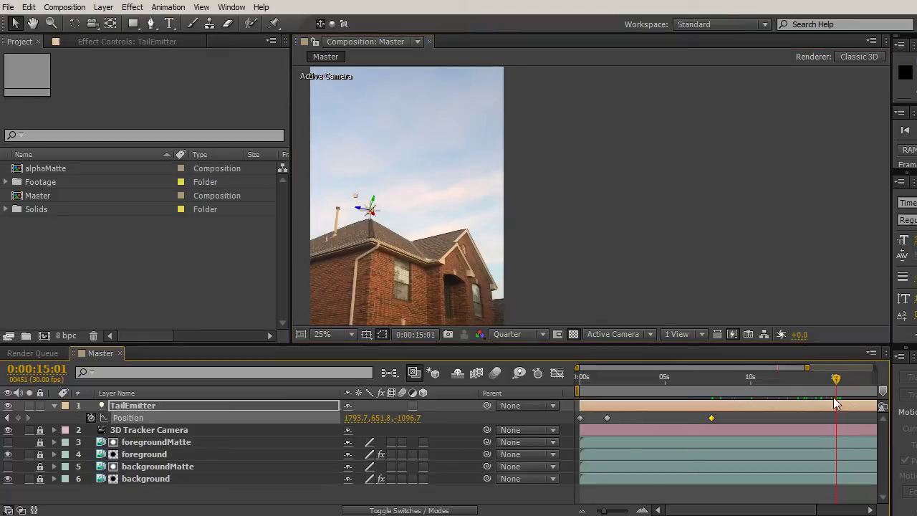
mouse_move(368, 213)
mouse_down()
mouse_move(393, 299)
mouse_move(493, 238)
mouse_up()
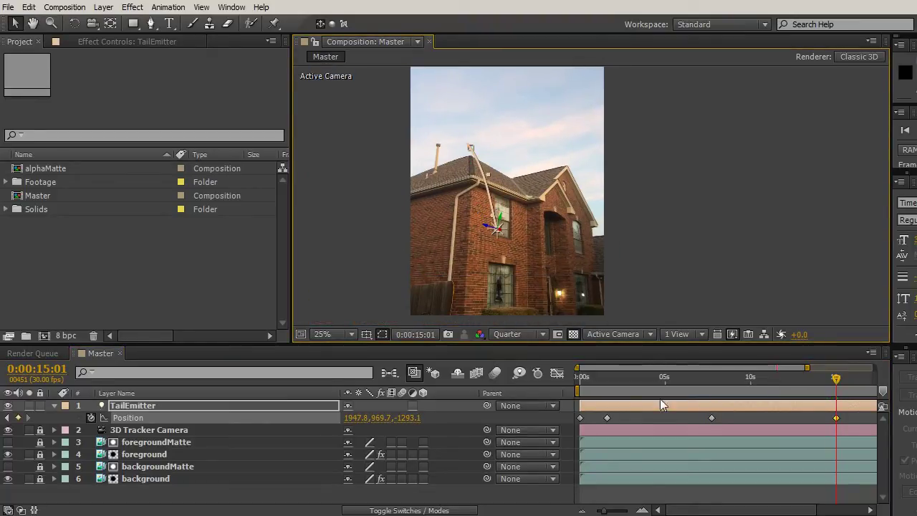
- Keyframe TailEmitter's Position at 0:00:16:18 to about 1984, 998, -1417 over the brick wall, and delete the three intermediate keyframes
drag(829, 384, 862, 385)
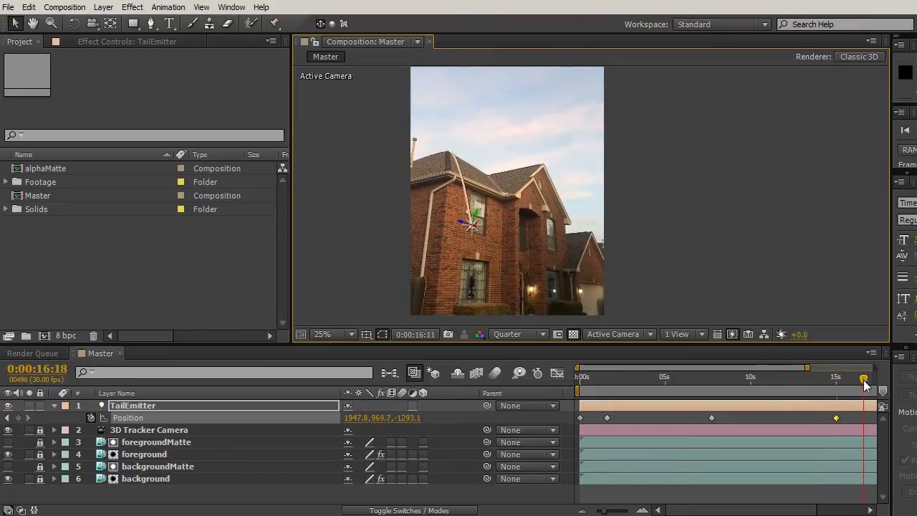
drag(468, 228, 494, 237)
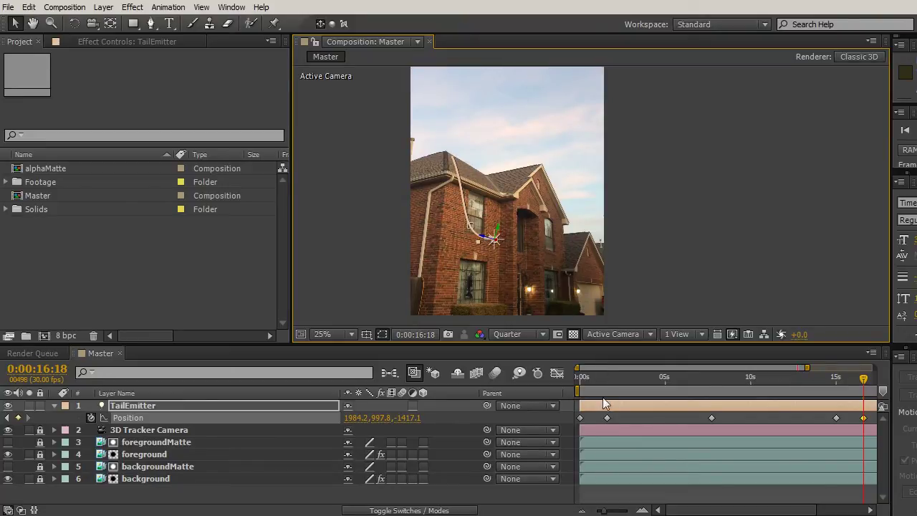
drag(599, 410, 847, 424)
key(Delete)
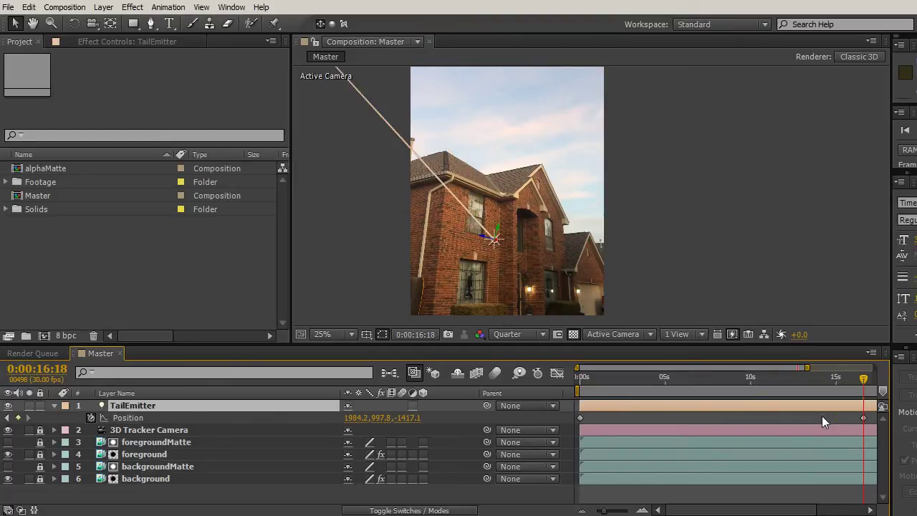
- Enlarge the composition view and examine TailEmitter's motion path against the house around 0:00:02:03 and 0:00:13:13
drag(864, 380, 616, 377)
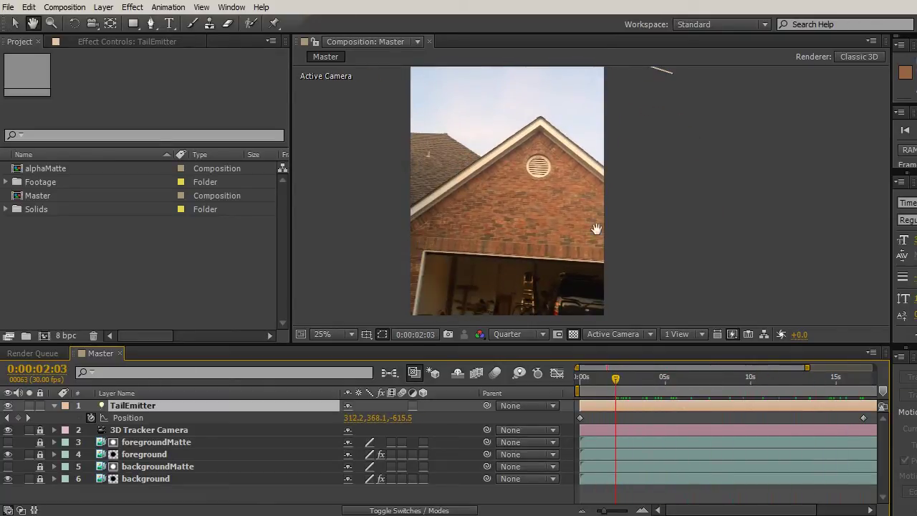
drag(554, 346, 554, 437)
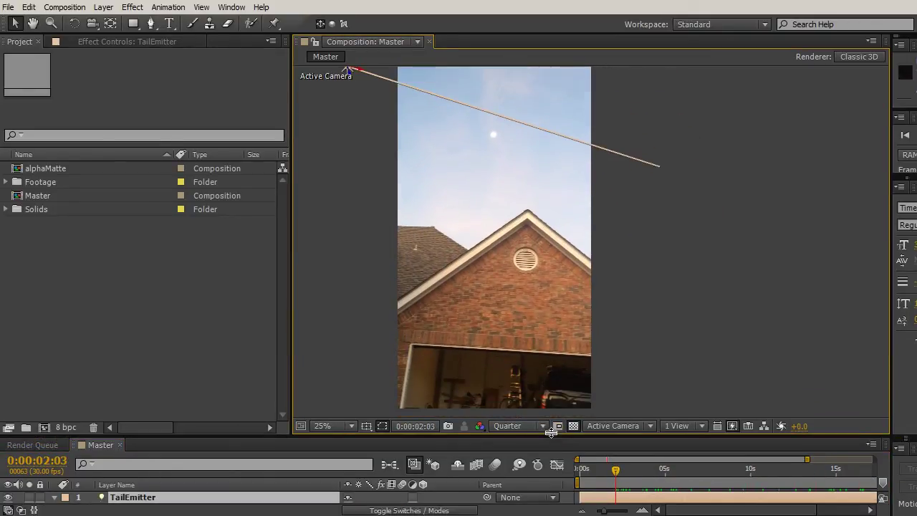
drag(615, 469, 807, 496)
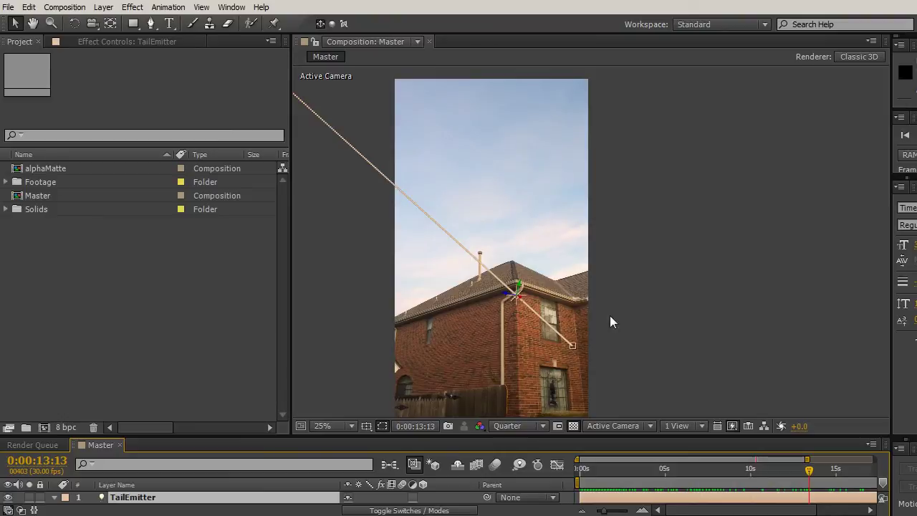
drag(643, 315, 558, 365)
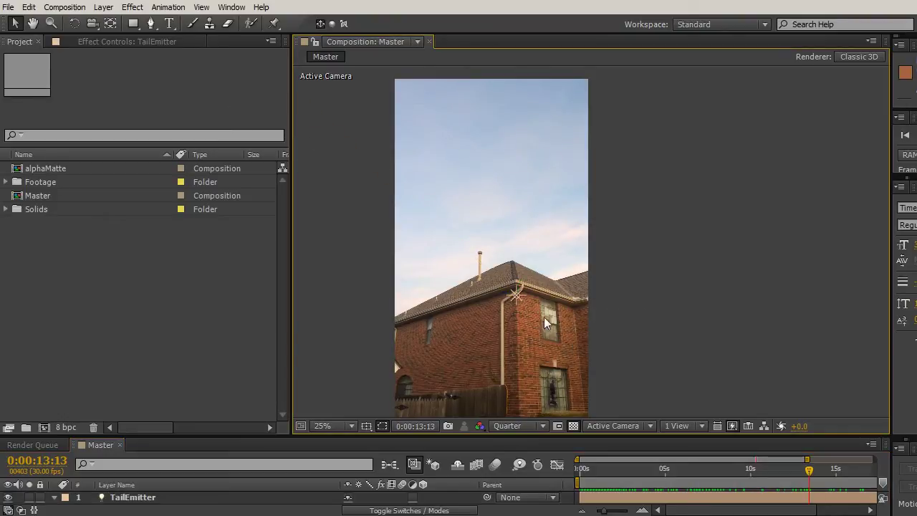
click(517, 300)
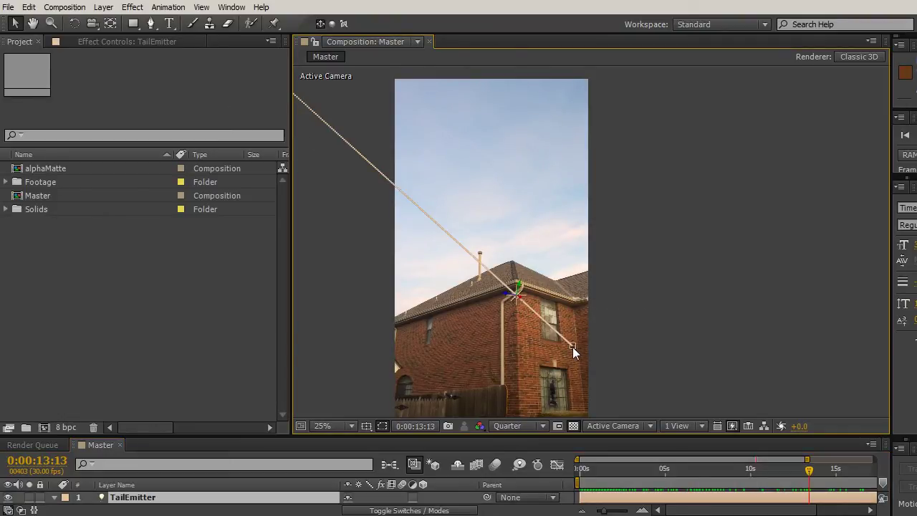
- Curve TailEmitter's motion path by pulling a handle from its end point on the brick wall, and lower its start point slightly at 0:00:01:08
key(Return)
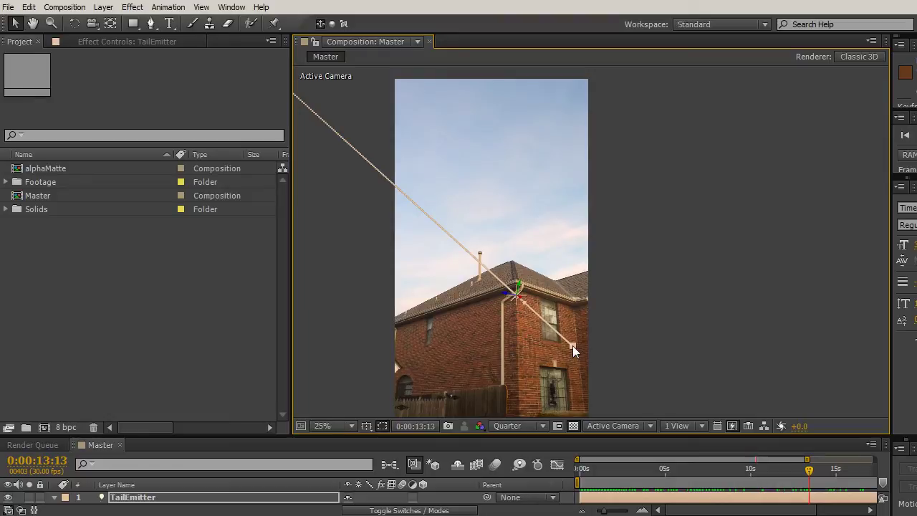
mouse_move(151, 24)
mouse_down()
mouse_move(160, 40)
mouse_move(206, 66)
mouse_up()
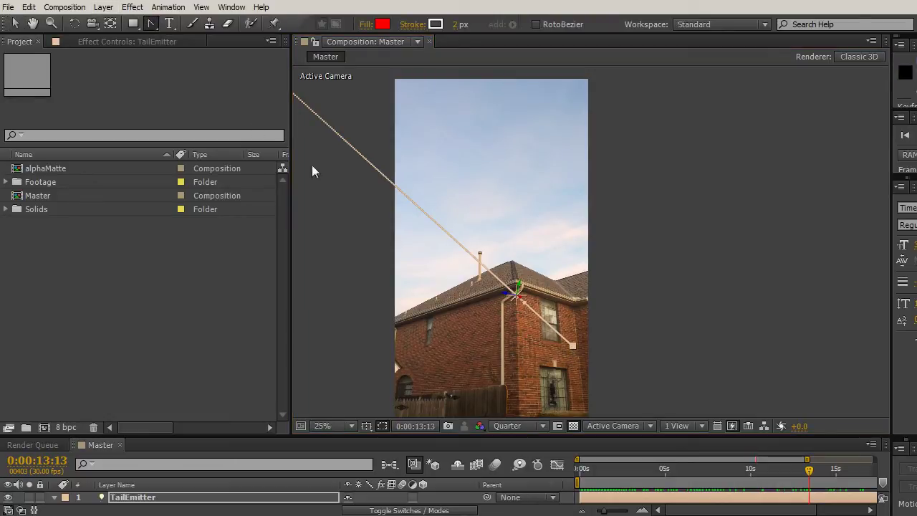
drag(573, 347, 555, 213)
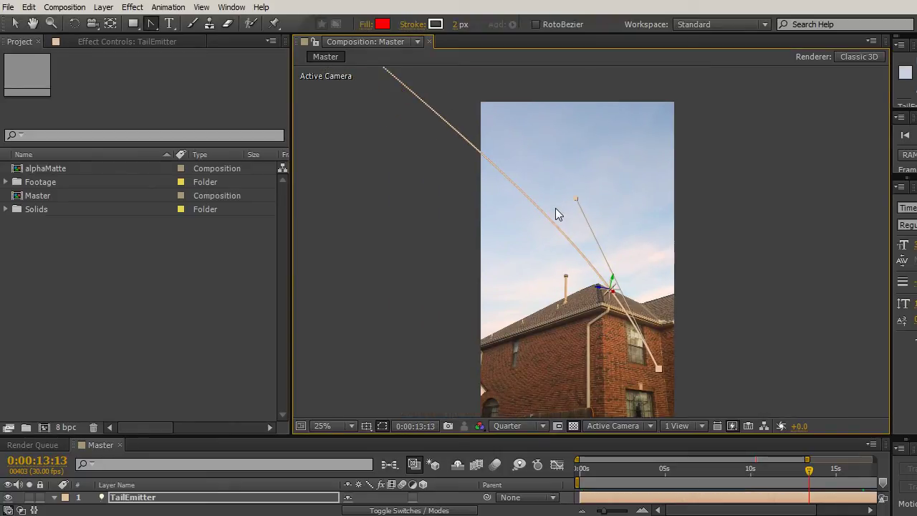
key(comma)
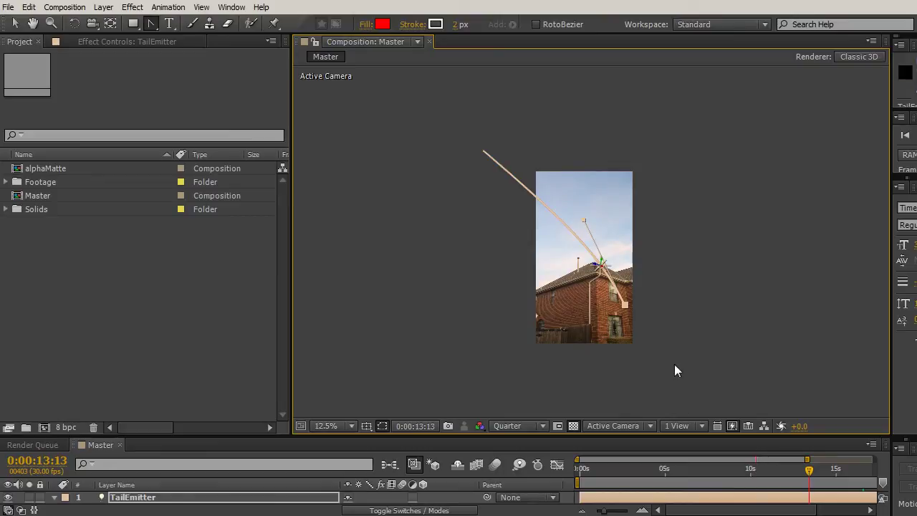
drag(809, 471, 601, 471)
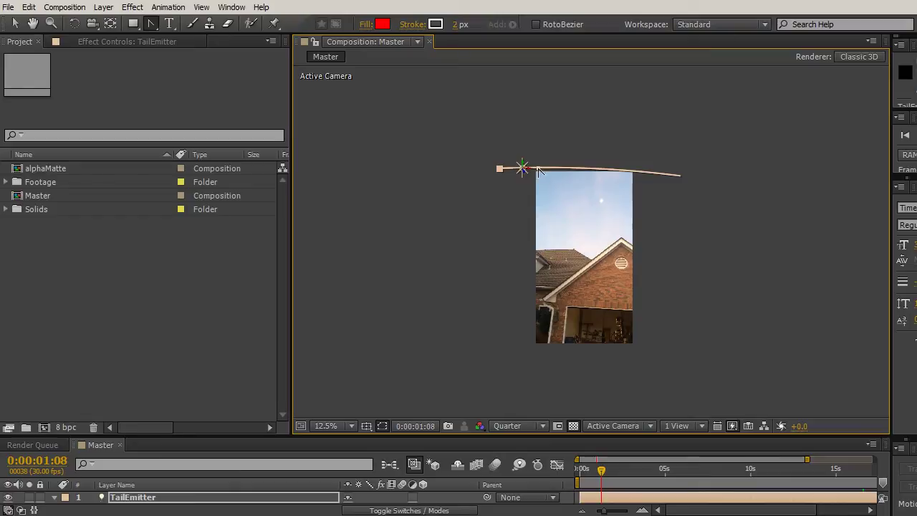
drag(497, 172, 500, 181)
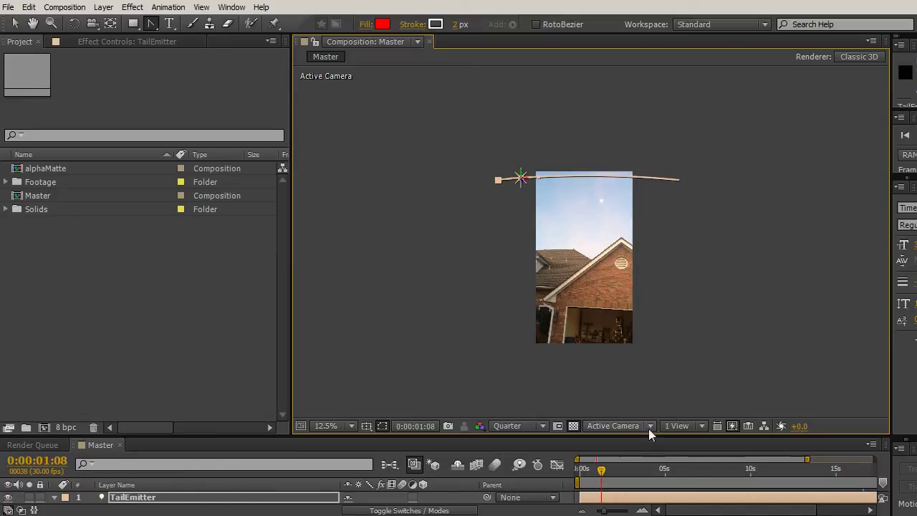
- Review TailEmitter's curved flight across the sky at 0:00:05:14, 0:00:09:09 and 0:00:06:13
drag(600, 470, 672, 494)
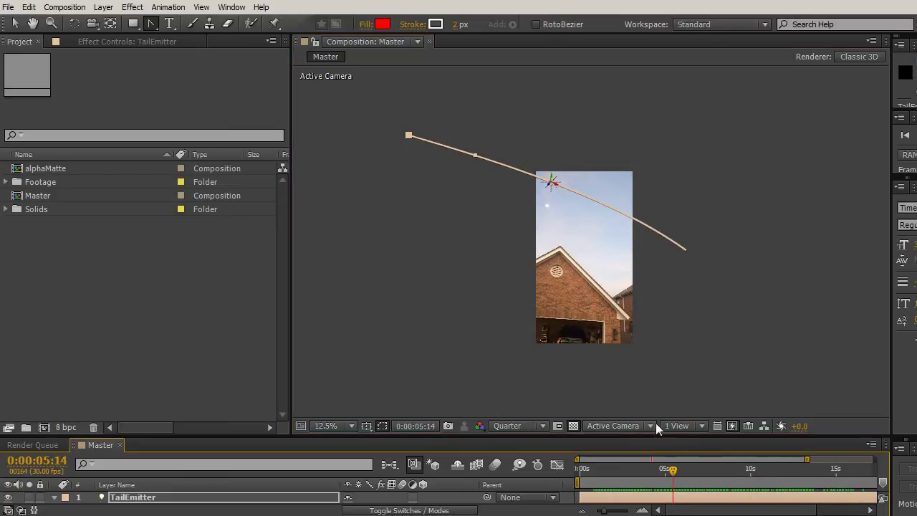
key(period)
drag(628, 335, 543, 293)
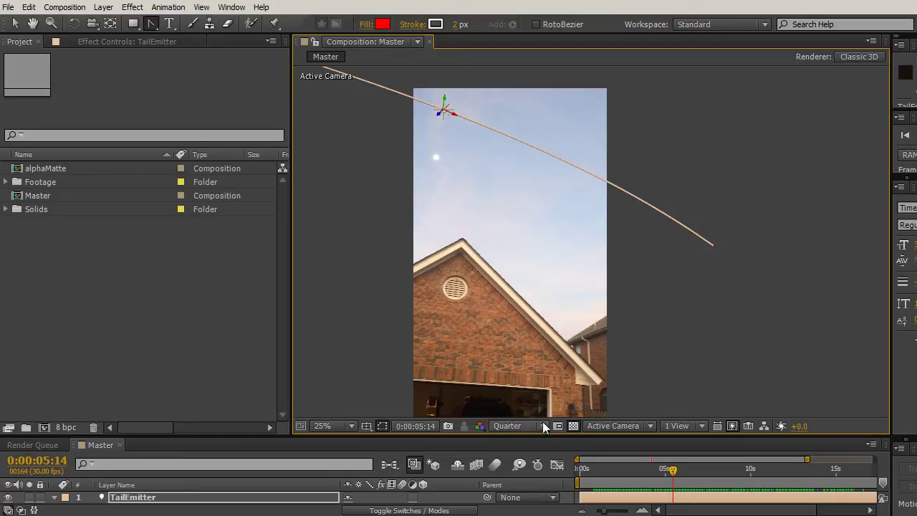
drag(543, 437, 539, 378)
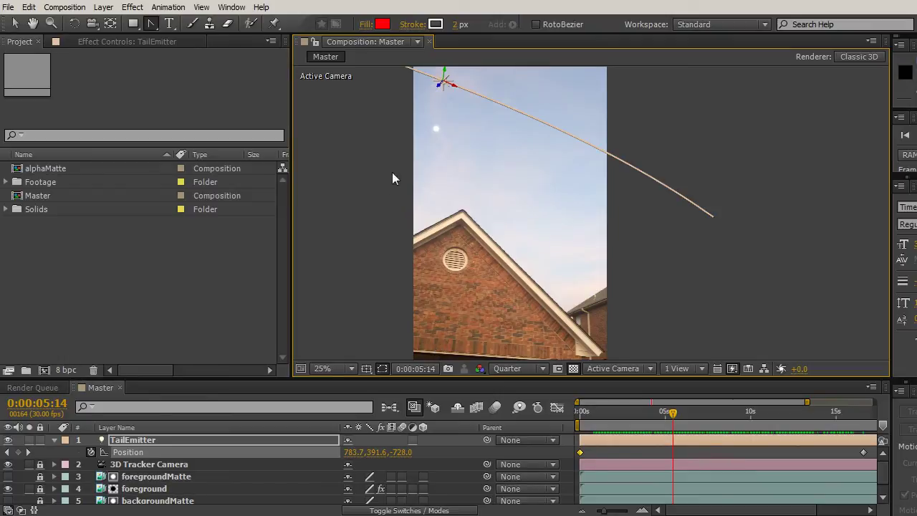
drag(672, 413, 739, 420)
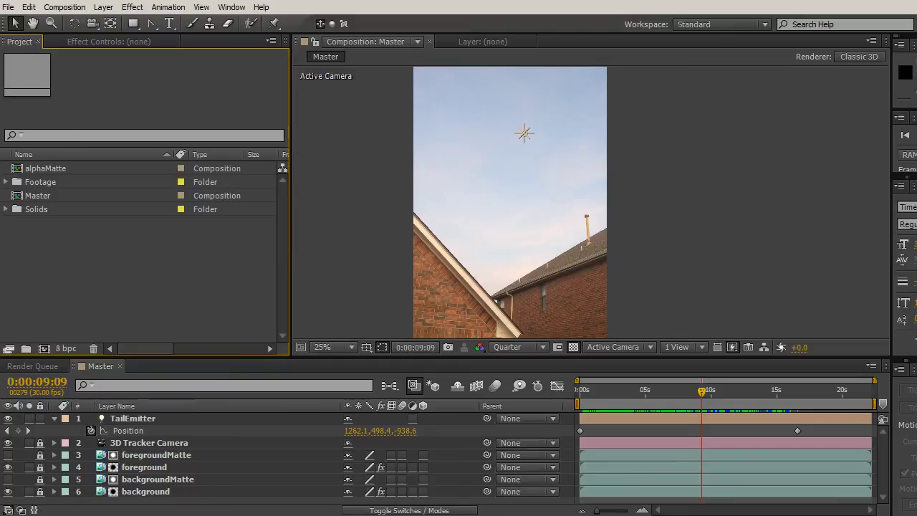
drag(598, 392, 664, 392)
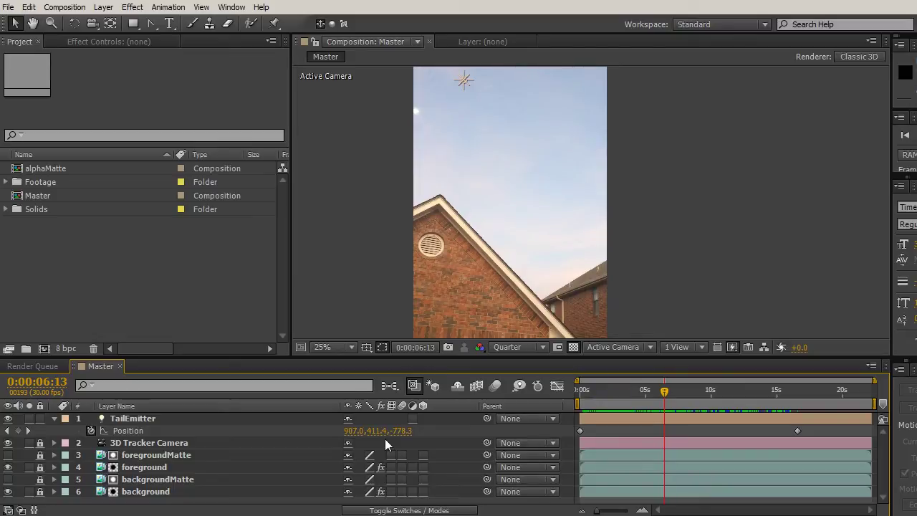
- Create a new 500 × 500 px composition named Tracker with a duration of 0;00;30;00
click(172, 272)
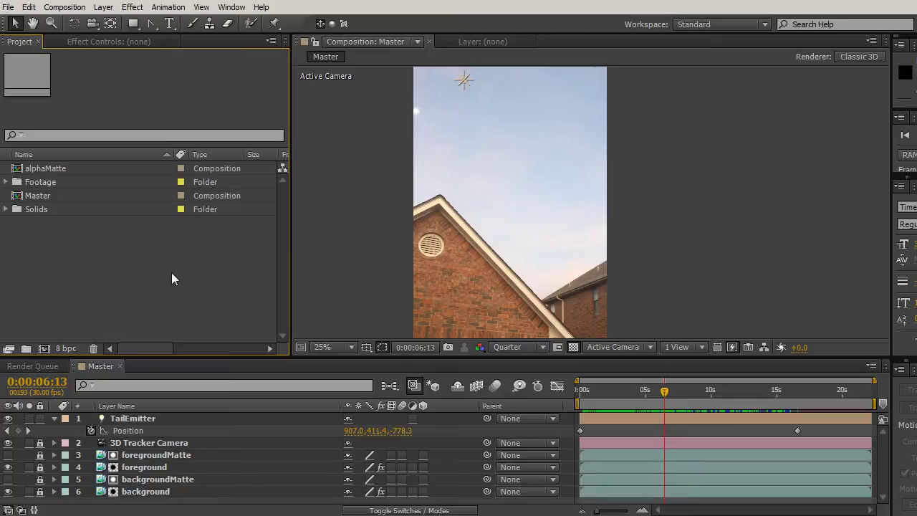
key(ctrl+n)
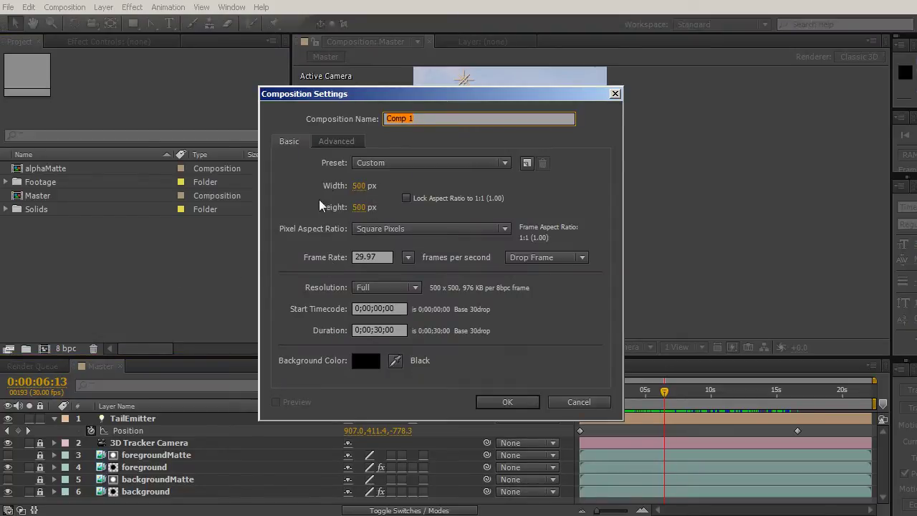
text(Tracker)
click(507, 401)
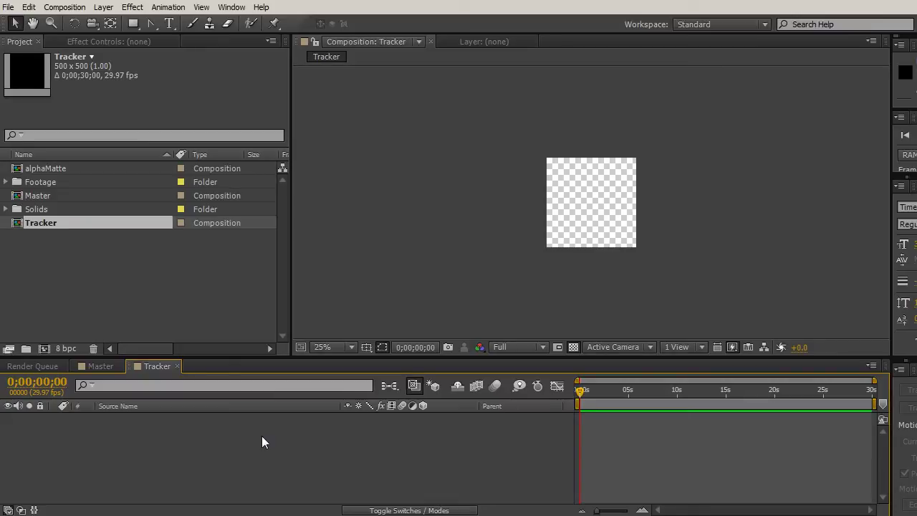
- Add a white 500 × 500 px solid to the Tracker composition
click(104, 7)
mouse_move(117, 23)
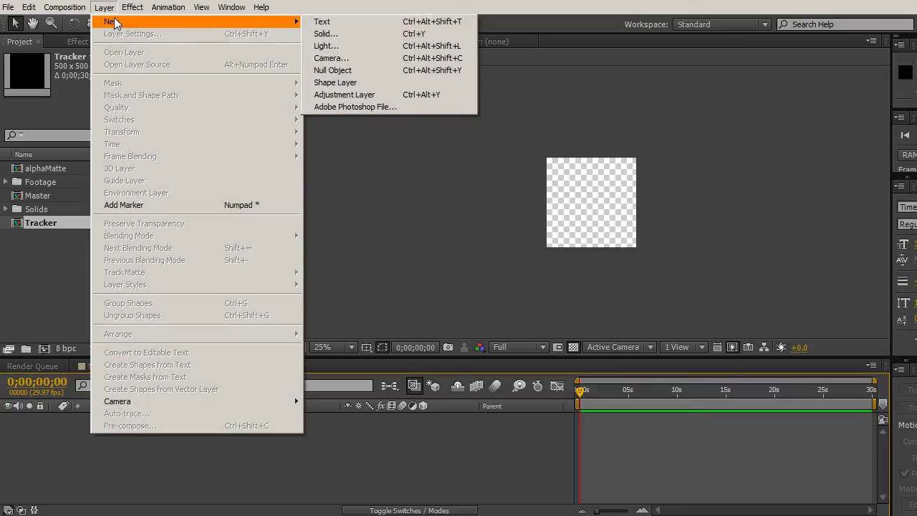
click(415, 37)
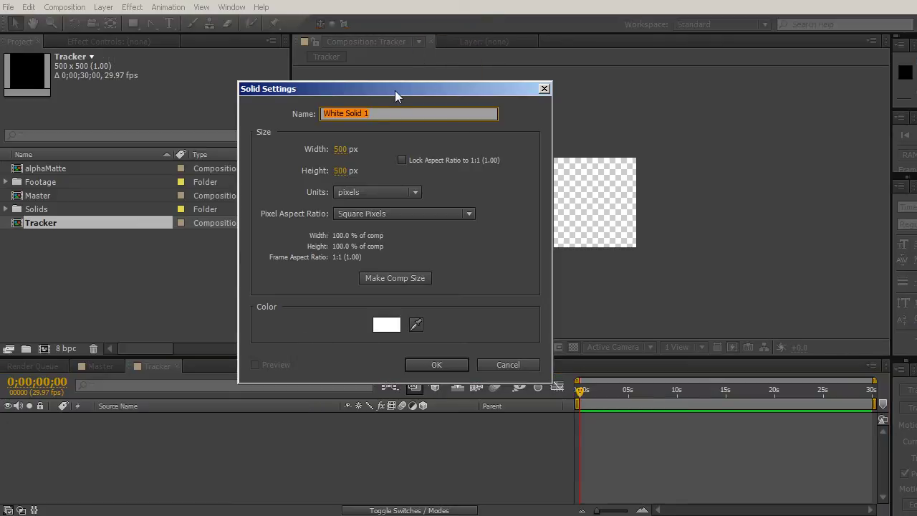
click(415, 365)
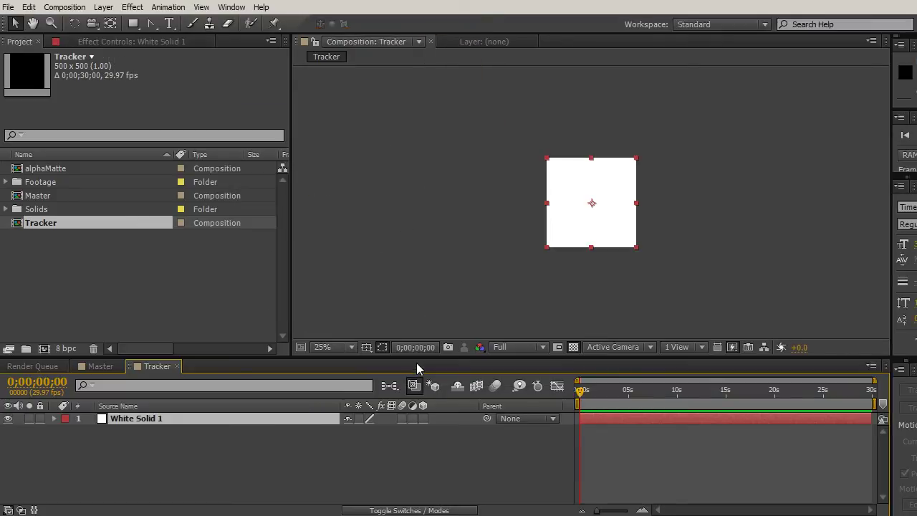
- Add a black 500 × 500 px solid above the white one and place a duplicate of it beneath the white solid
key(ctrl+y)
click(383, 326)
drag(385, 304, 483, 350)
click(564, 153)
click(430, 365)
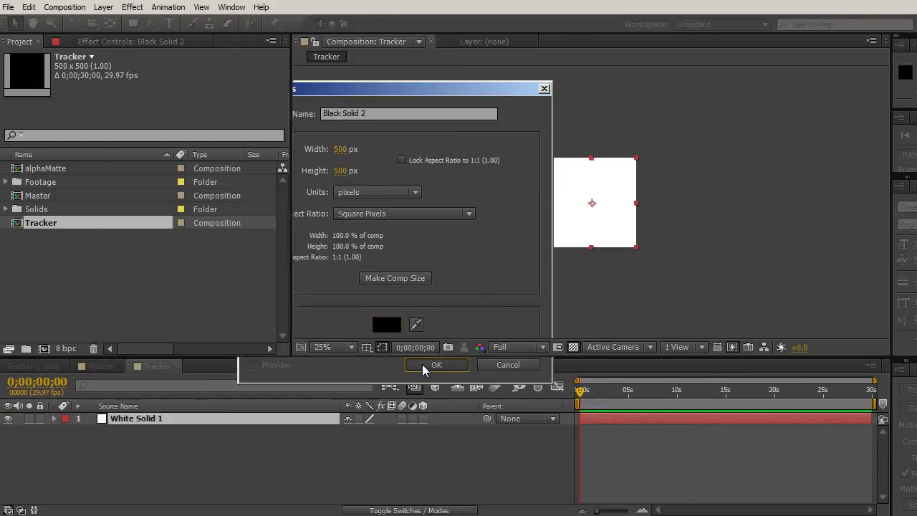
key(ctrl+d)
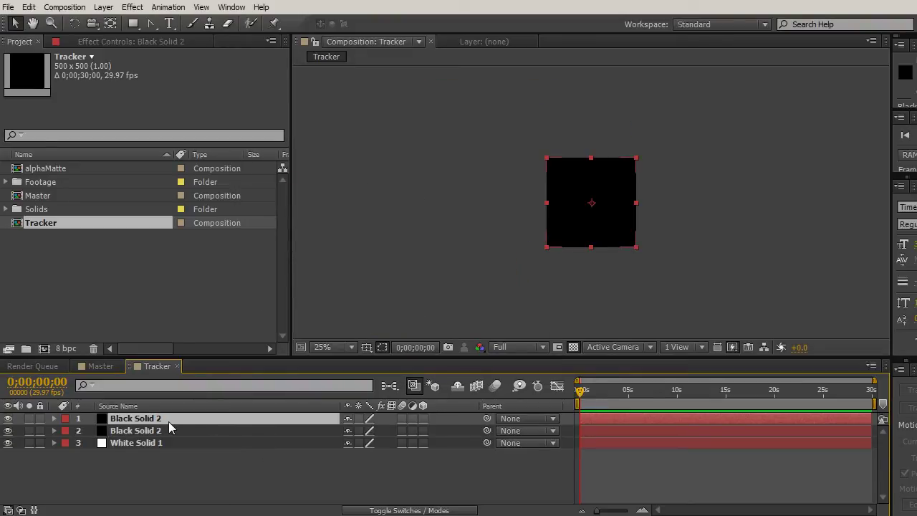
drag(164, 420, 155, 451)
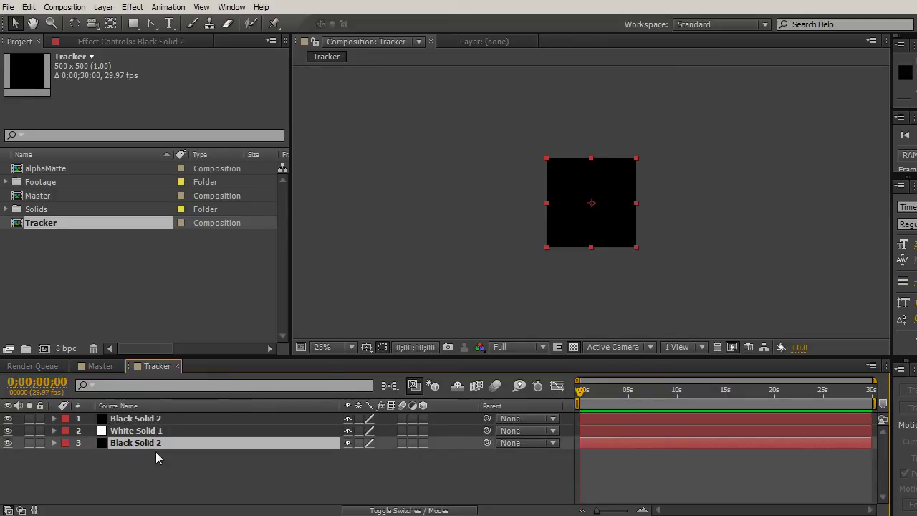
- Scale the uppermost black solid to 30%
click(124, 421)
key(s)
click(366, 431)
text(30)
key(Return)
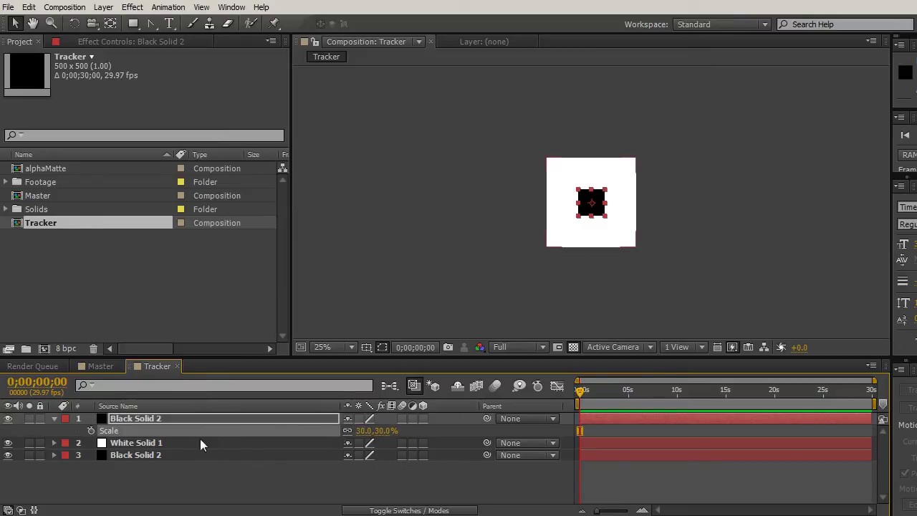
- Scale the white solid to 70% so that it forms a square ring around the small black square
click(166, 443)
key(s)
click(367, 455)
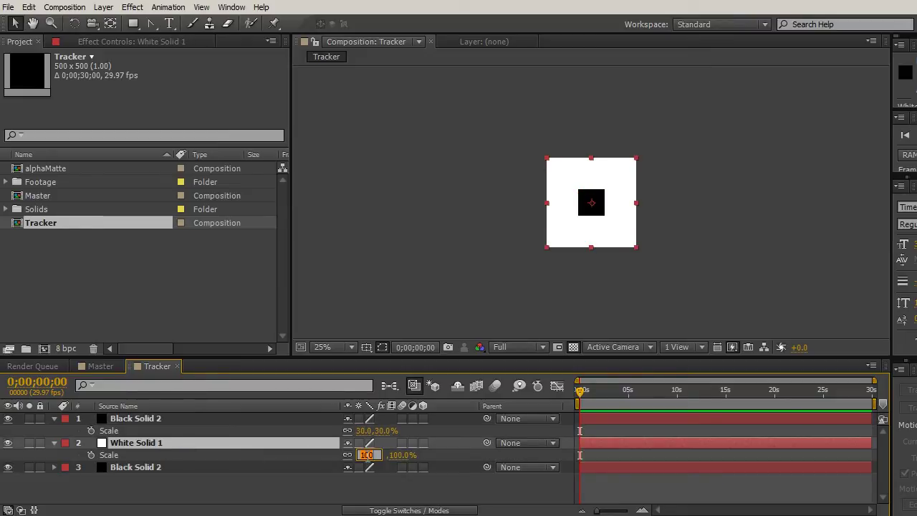
text(70)
key(Return)
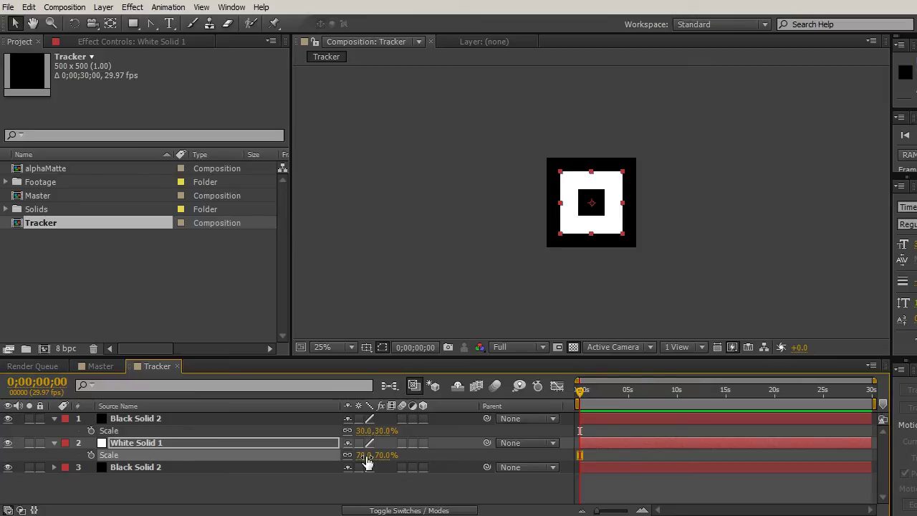
click(137, 445)
click(138, 421)
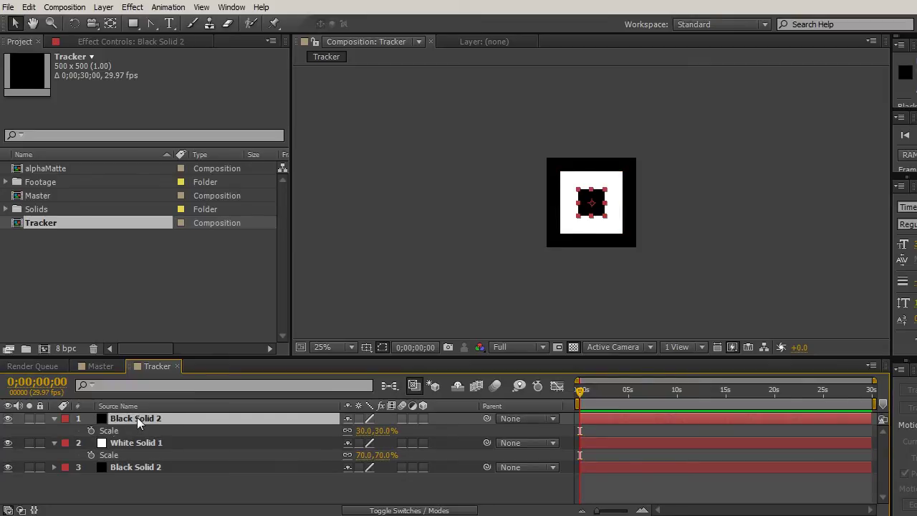
click(371, 443)
click(418, 315)
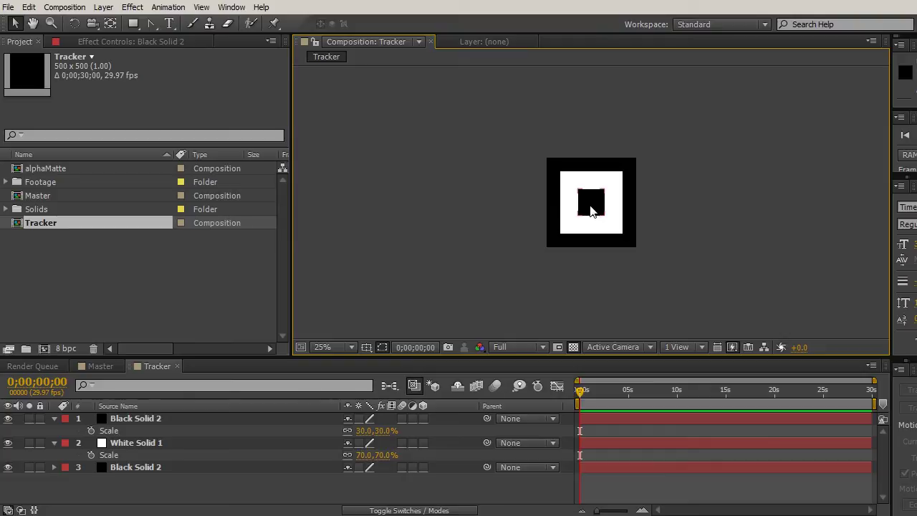
click(576, 184)
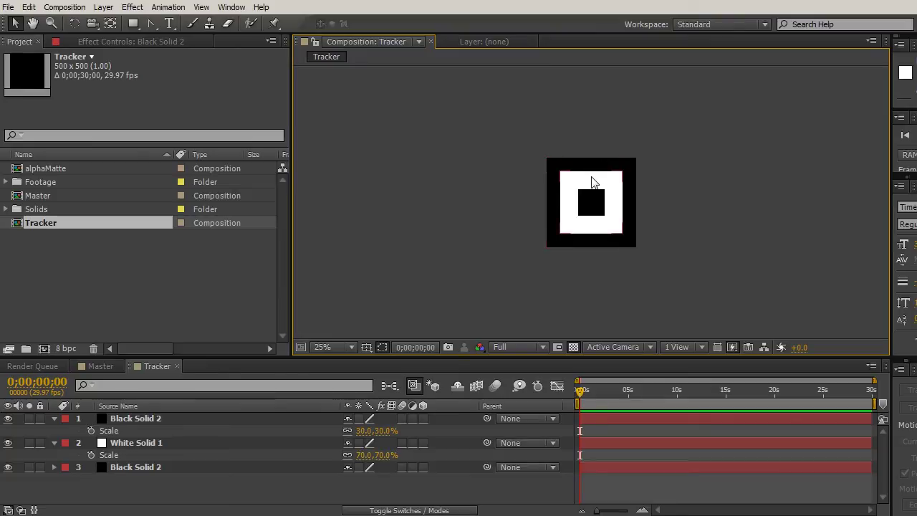
click(548, 215)
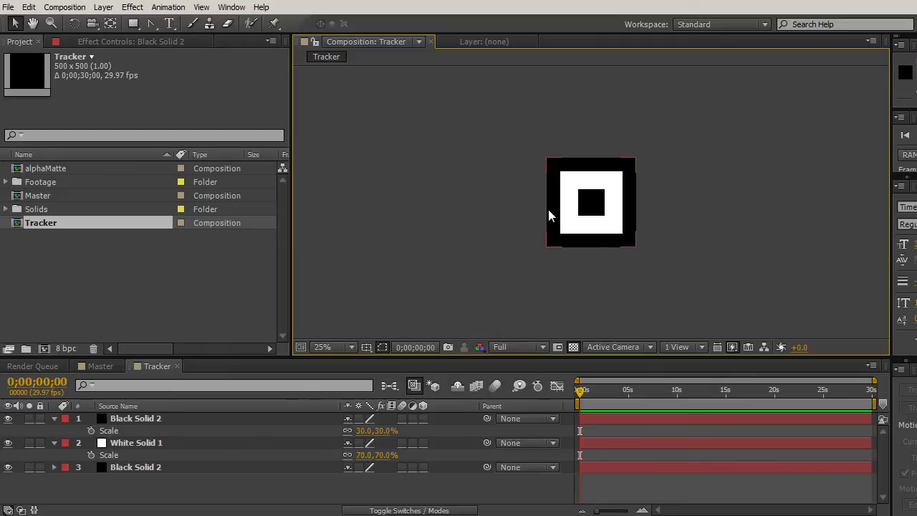
click(531, 205)
- Add the Tracker composition as the top layer of Master and scale it to 15%
click(92, 364)
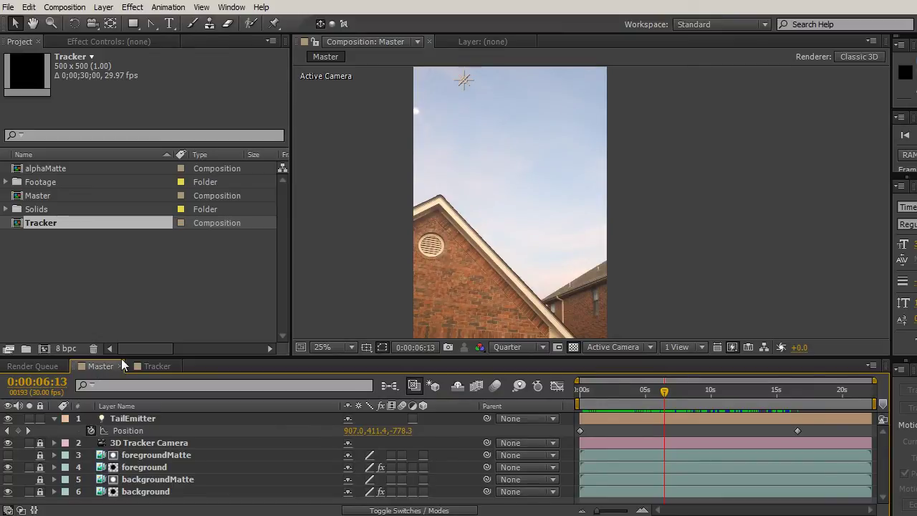
click(55, 249)
drag(41, 222, 116, 416)
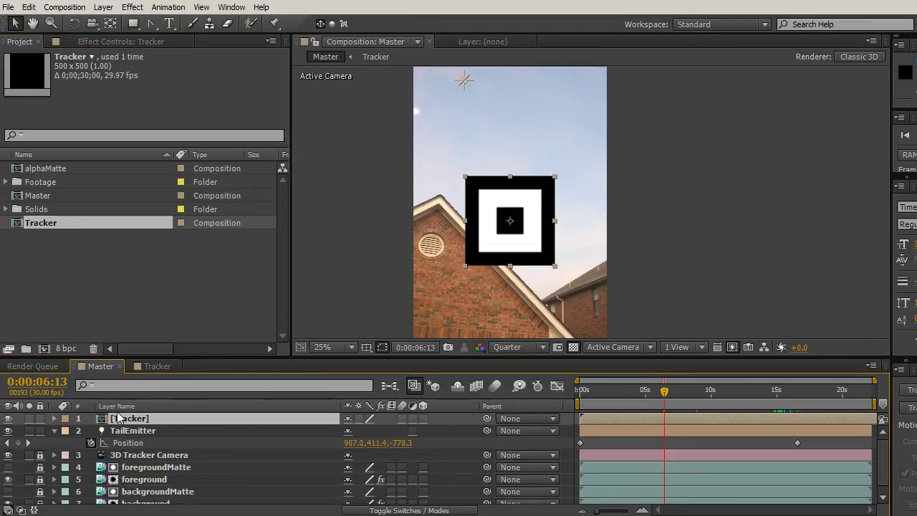
key(s)
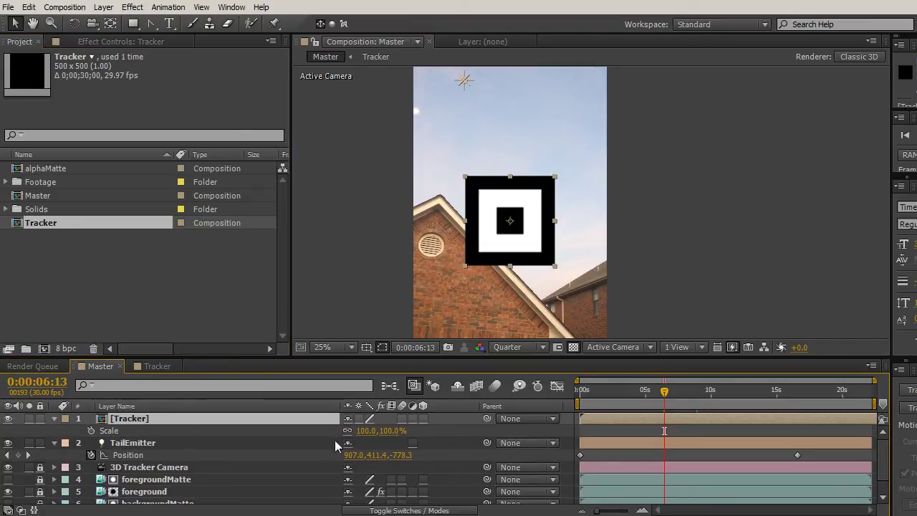
click(366, 431)
text(15)
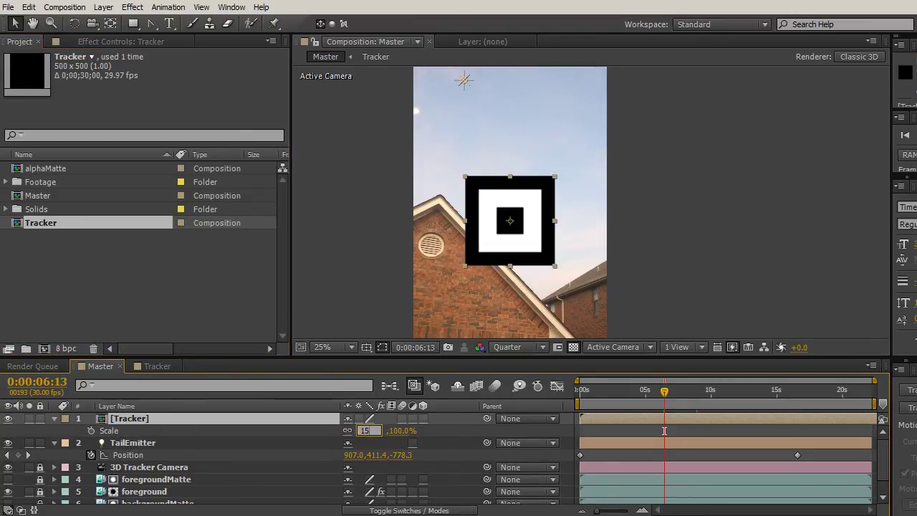
key(Return)
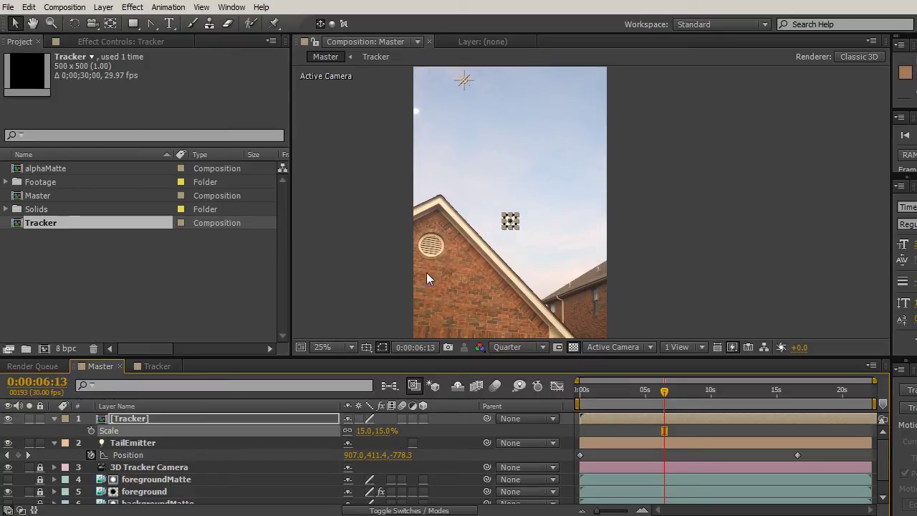
- Turn the Tracker layer in Master into a 3D layer and keep it selected
drag(464, 97, 442, 100)
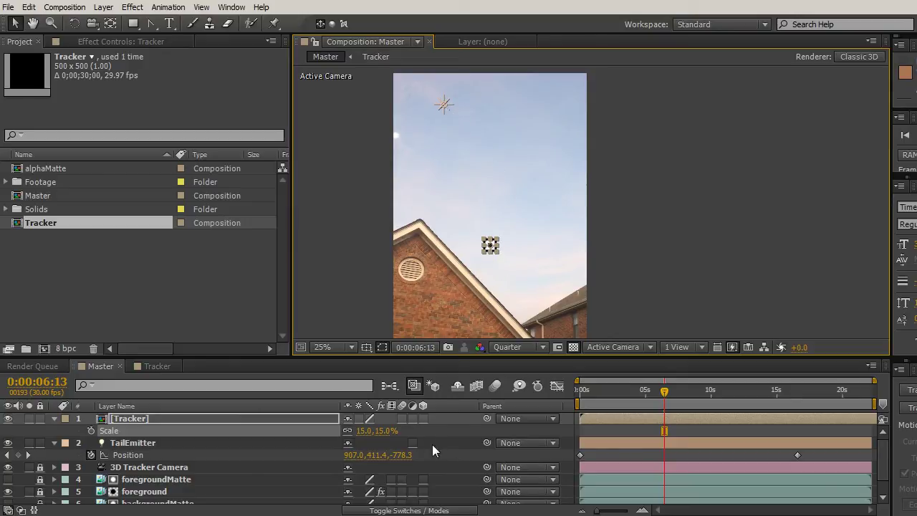
click(423, 418)
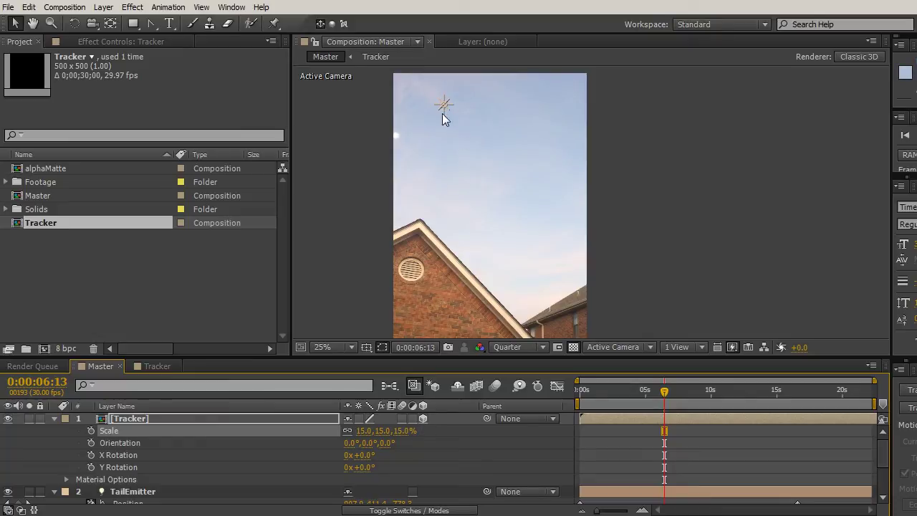
click(126, 422)
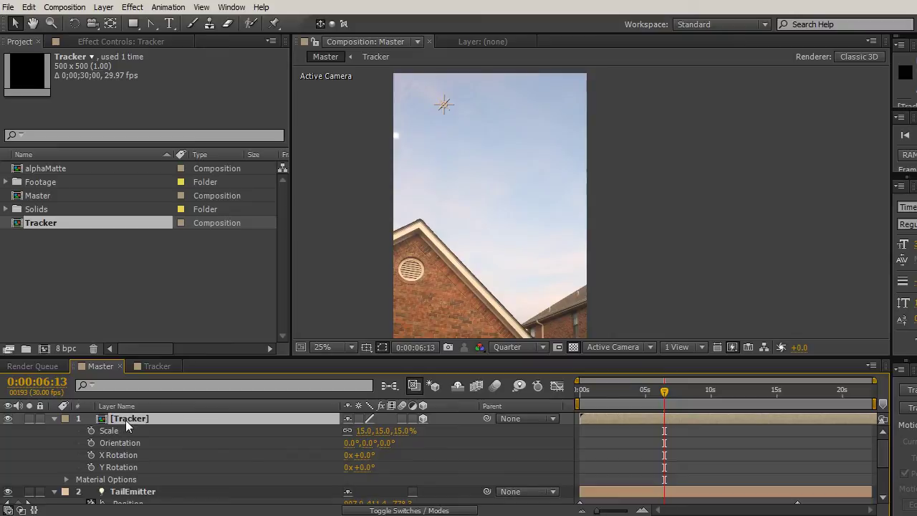
- Reveal the Tracker layer's position and copy TailEmitter's X position, 907.0, into it
key(p)
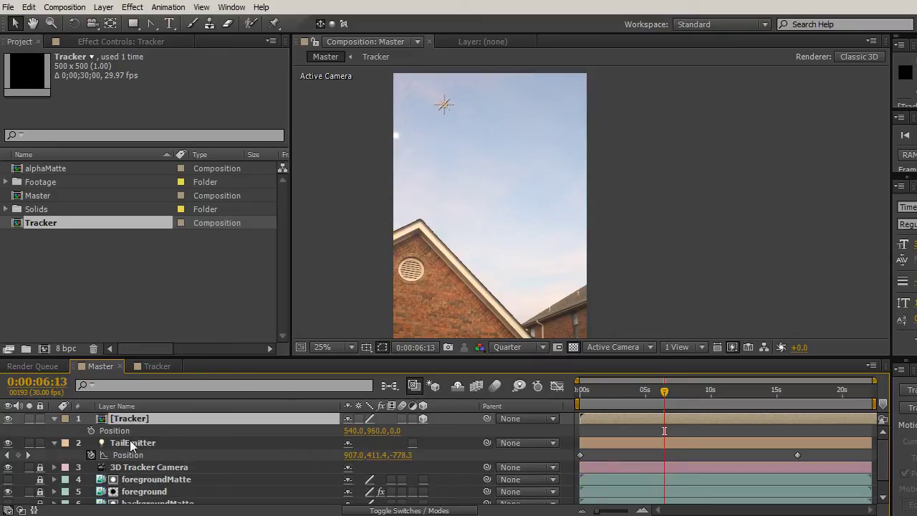
click(355, 454)
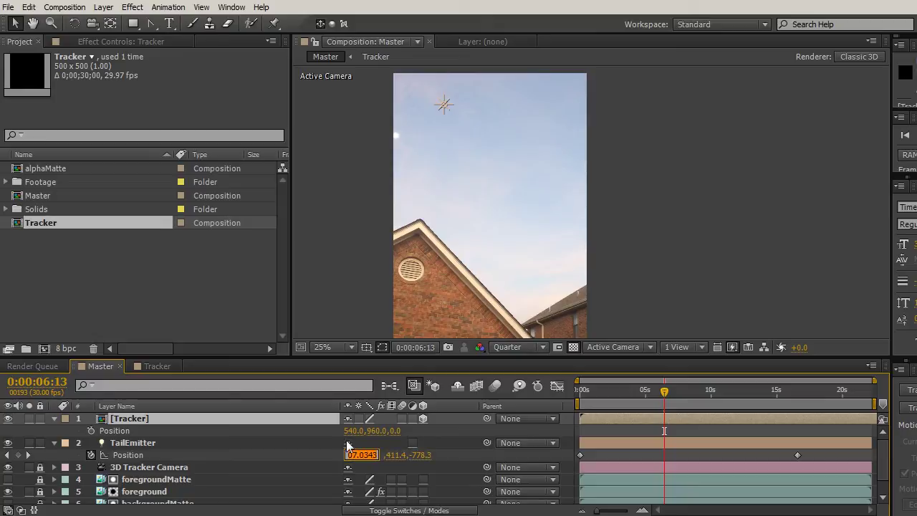
key(ctrl+c)
click(354, 430)
key(ctrl+v)
key(Return)
- Copy TailEmitter's Y and Z position values, 411.4 and -778.3, into the Tracker layer's position
click(378, 455)
key(ctrl+c)
click(380, 430)
key(ctrl+v)
key(Return)
click(401, 455)
key(ctrl+c)
click(398, 430)
key(Return)
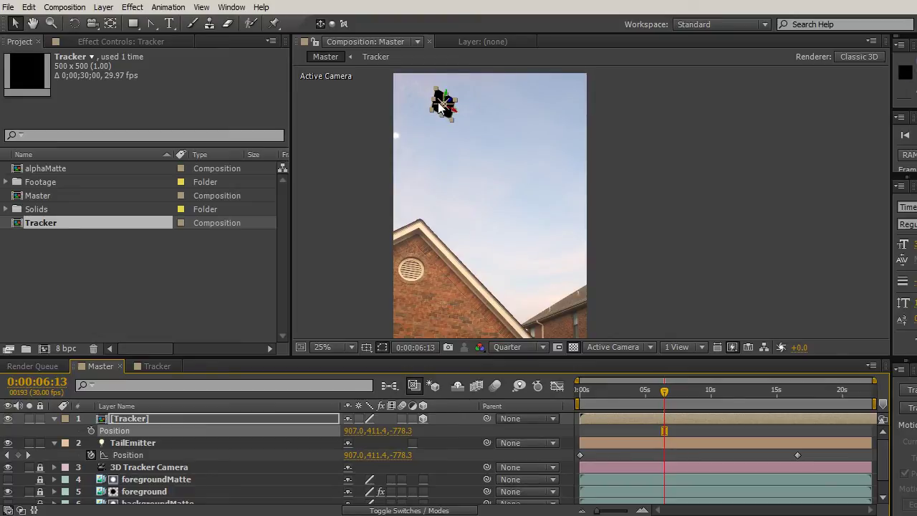
click(662, 169)
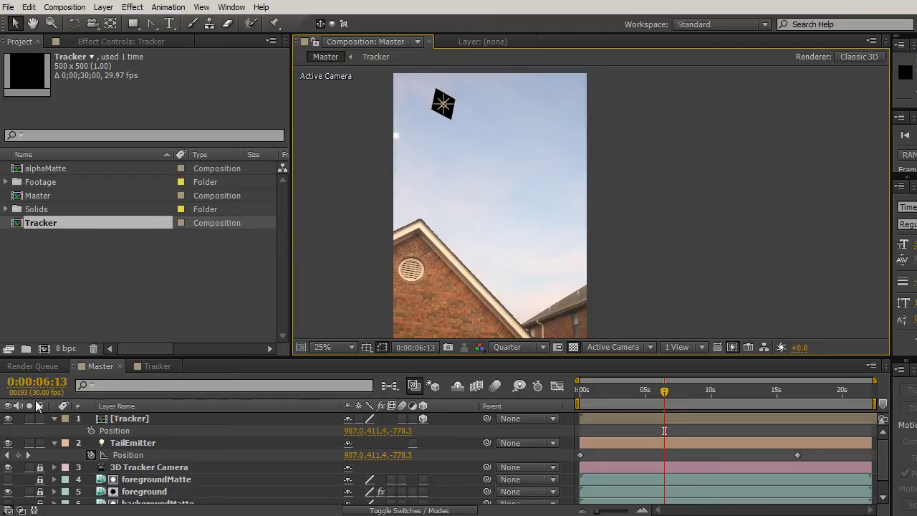
- Turn off Accepts Lights in the Tracker layer's Material Options and collapse the layer's properties
click(55, 419)
click(55, 418)
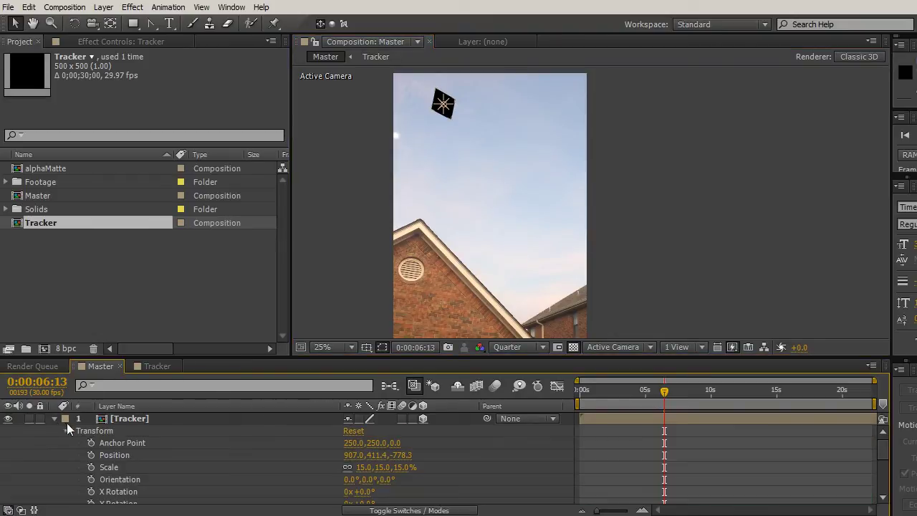
click(64, 430)
click(67, 430)
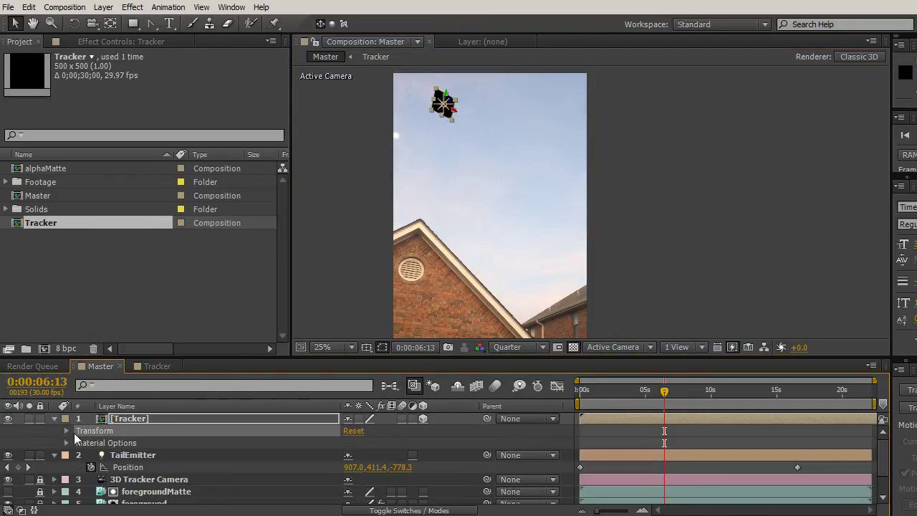
click(67, 443)
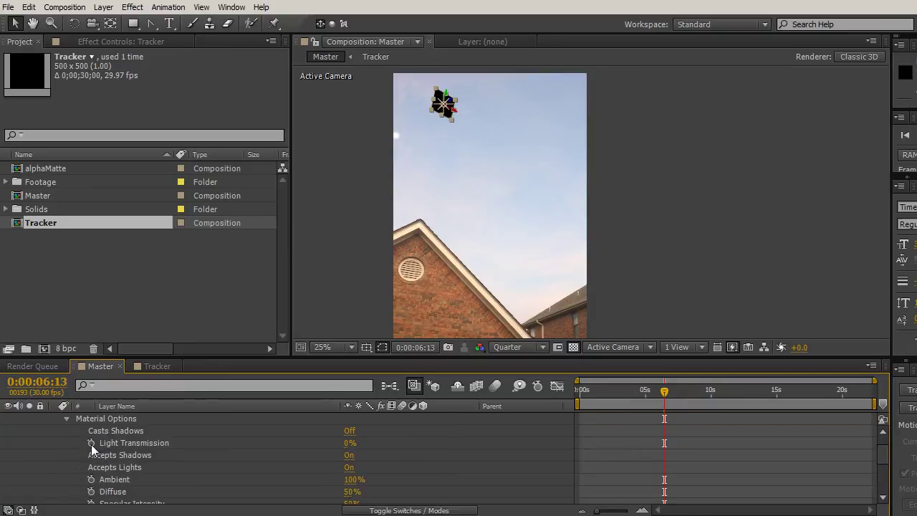
click(350, 469)
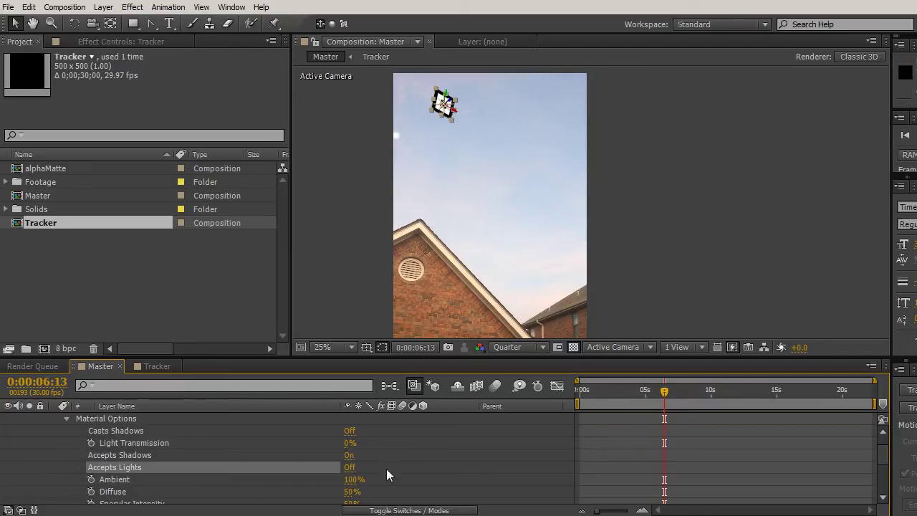
scroll(883, 451, up, 2)
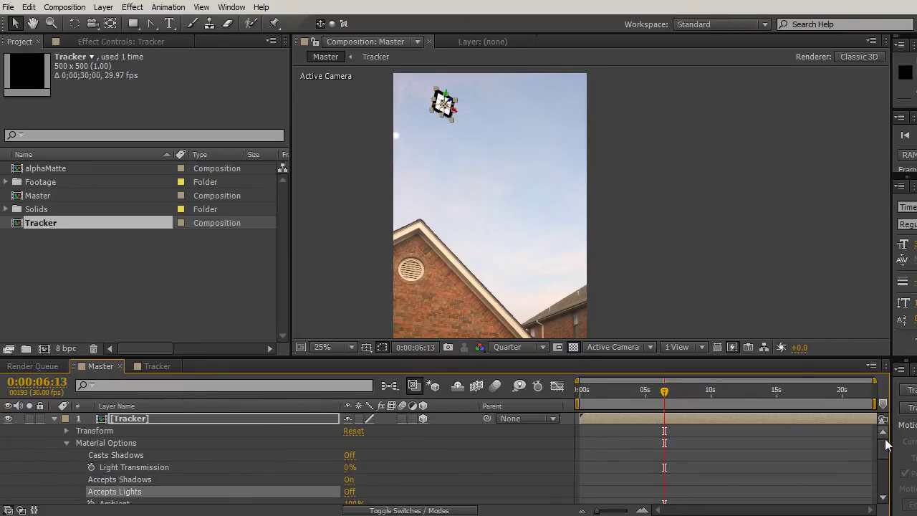
click(56, 420)
click(324, 206)
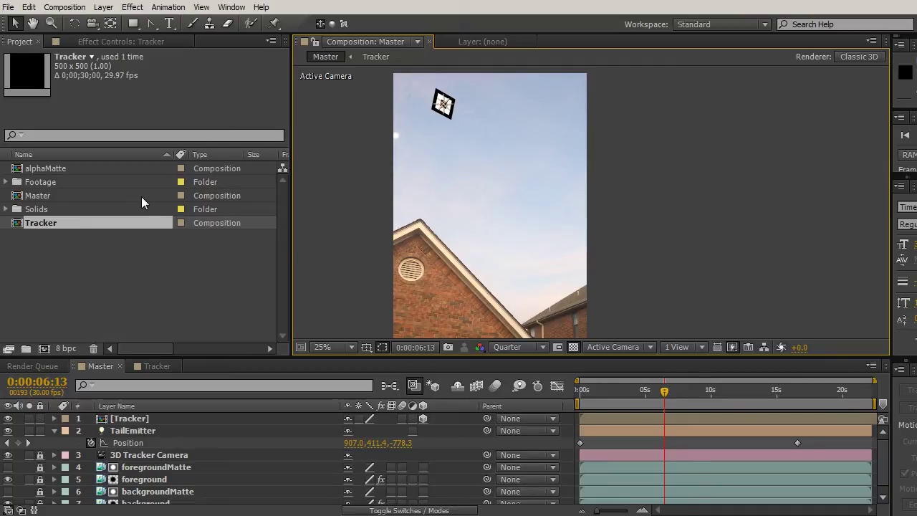
- Create a new composition containing the Master composition as its layer
click(36, 199)
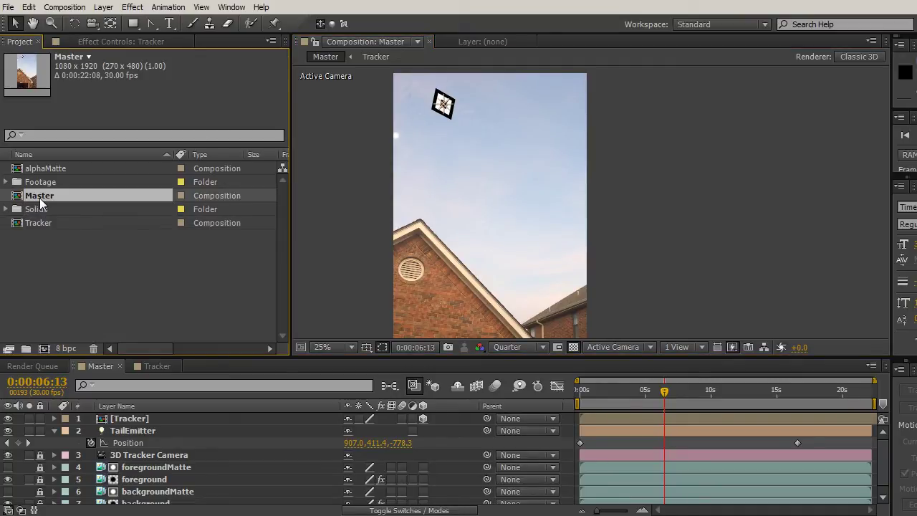
drag(39, 195, 44, 347)
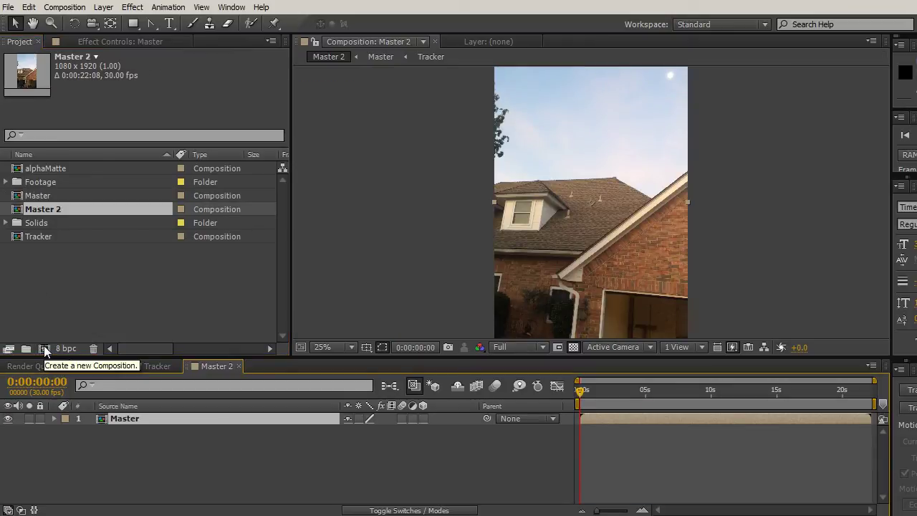
key(Return)
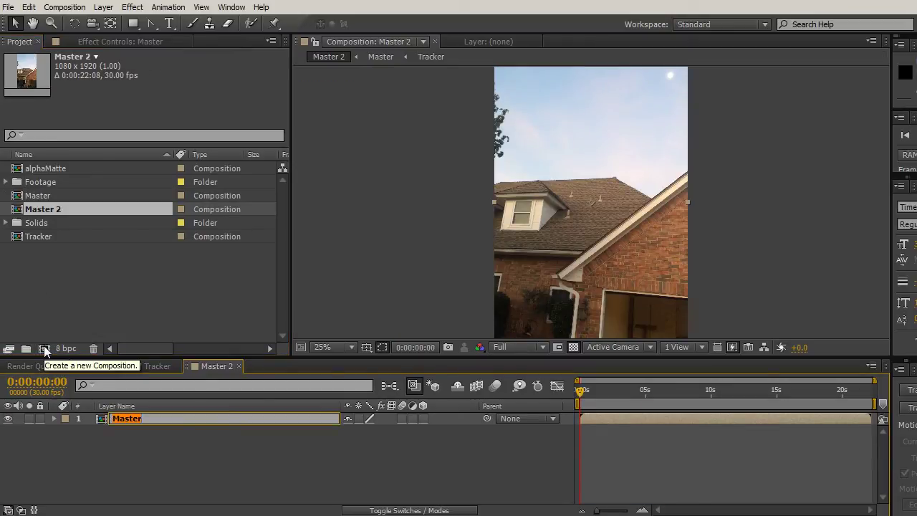
click(117, 427)
click(122, 421)
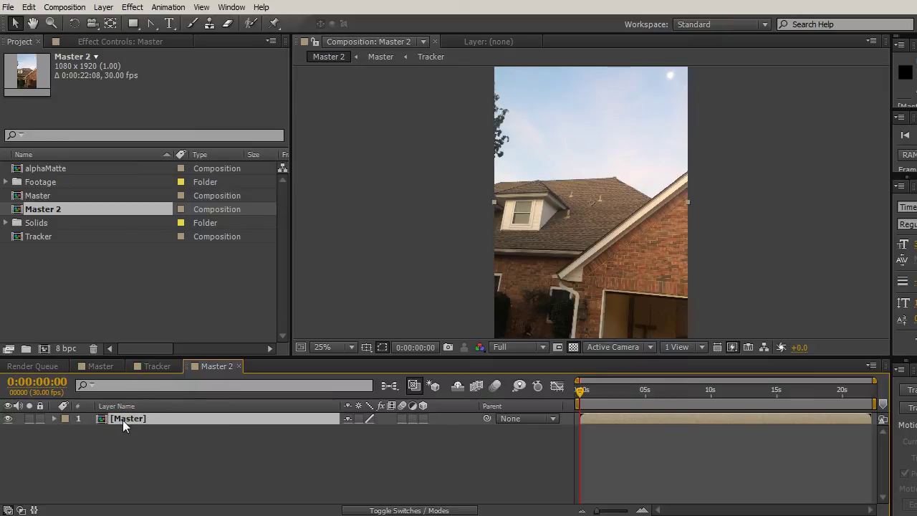
- Rename the Master 2 composition to trackMotion
click(38, 214)
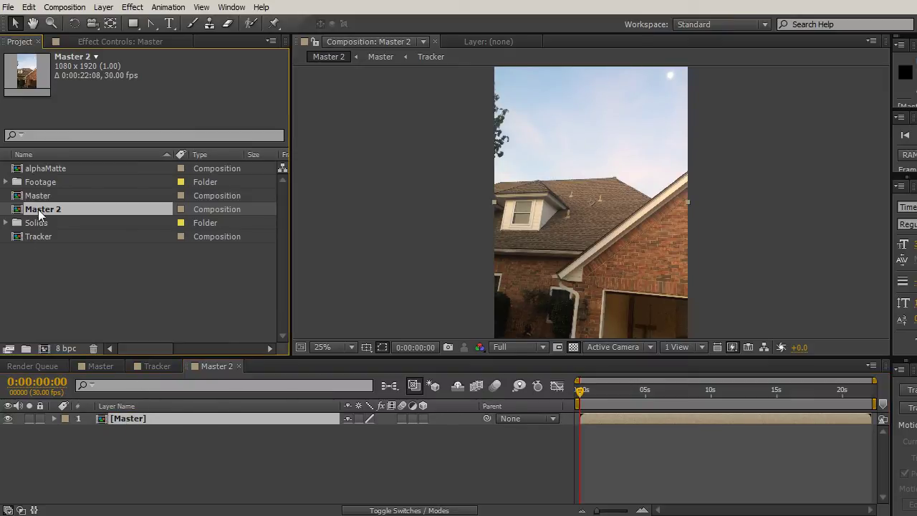
key(Return)
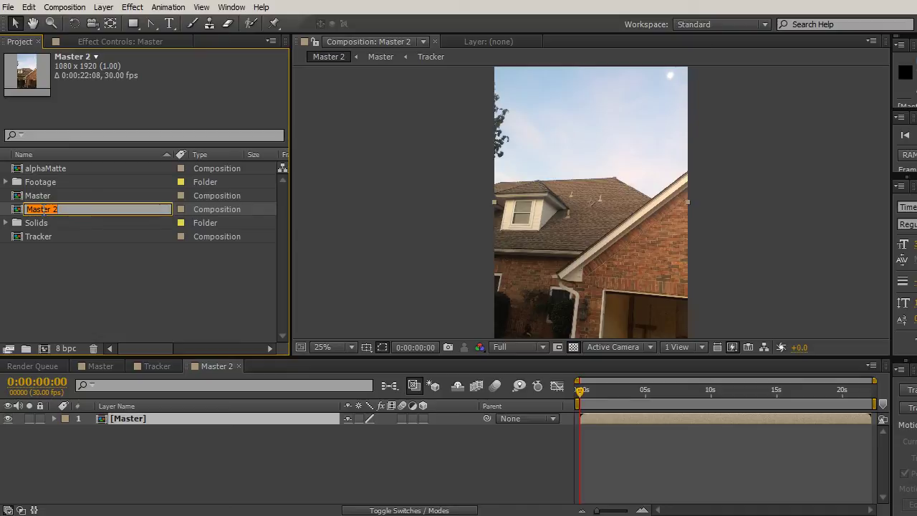
text(trackMotion)
key(Return)
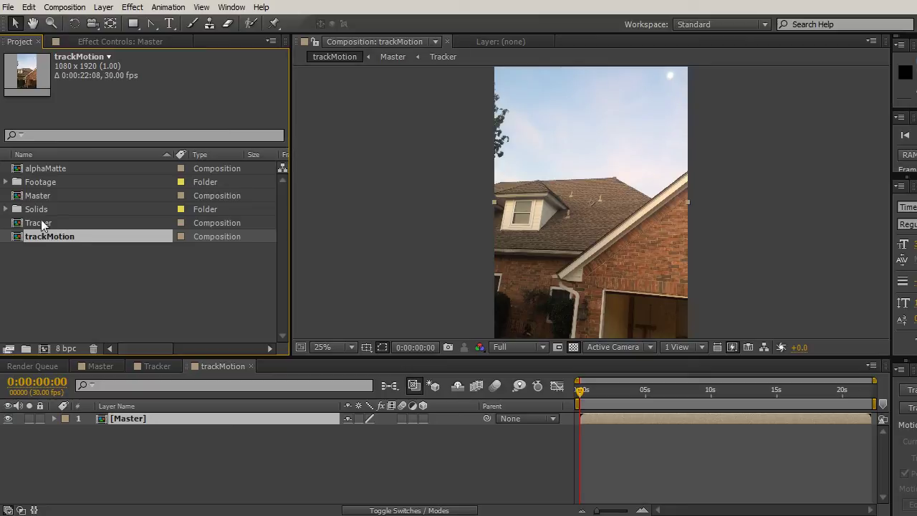
- Set the current time to 0:00:06:13 in Master and bring trackMotion to the same frame with the square marker in view
click(115, 366)
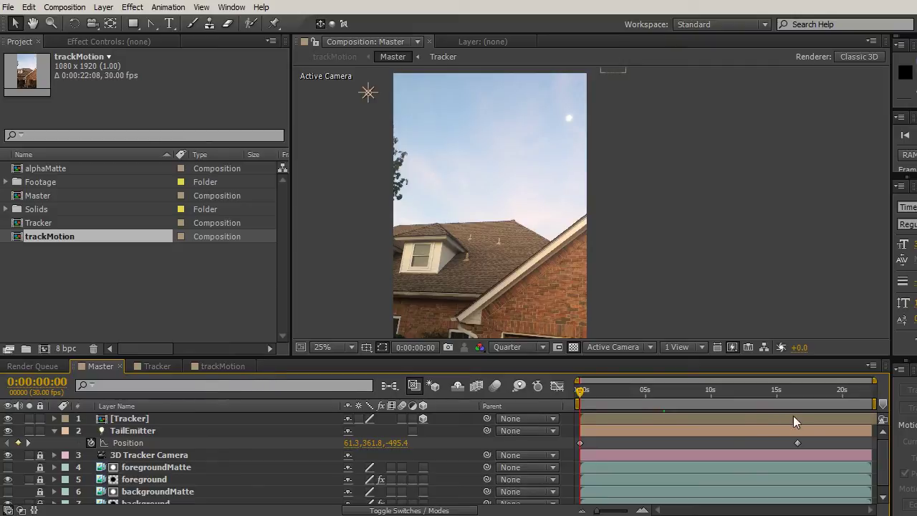
mouse_move(662, 393)
mouse_down()
mouse_move(673, 388)
mouse_move(662, 388)
mouse_up()
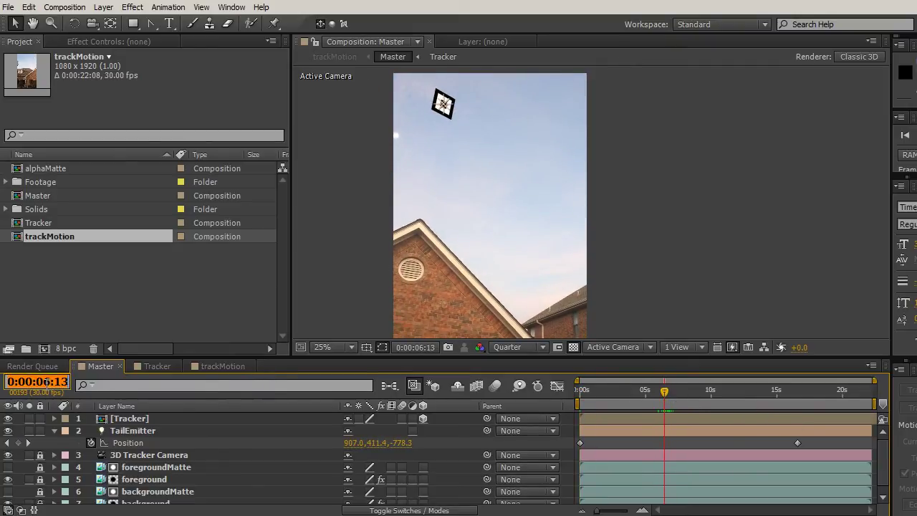
click(211, 365)
drag(512, 204, 458, 303)
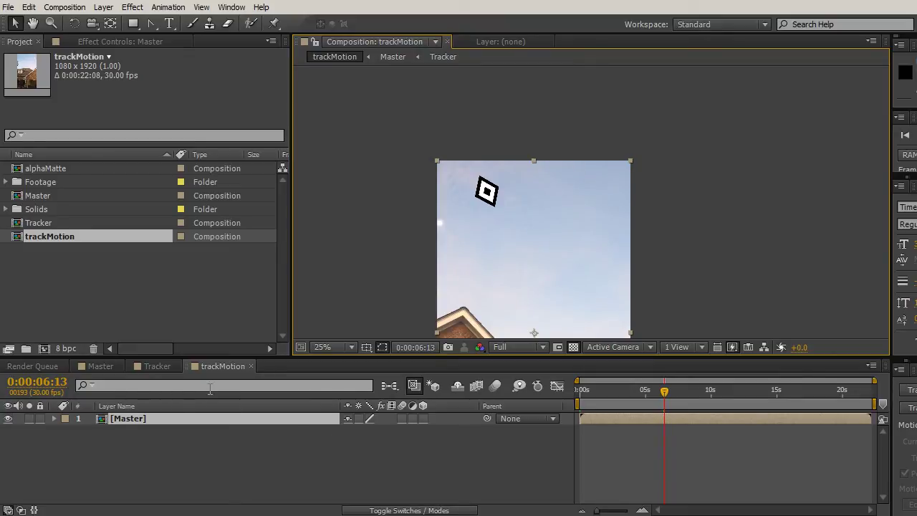
- Make room for the motion tracking controls and start Track Motion on the Master layer in trackMotion
drag(892, 421, 754, 414)
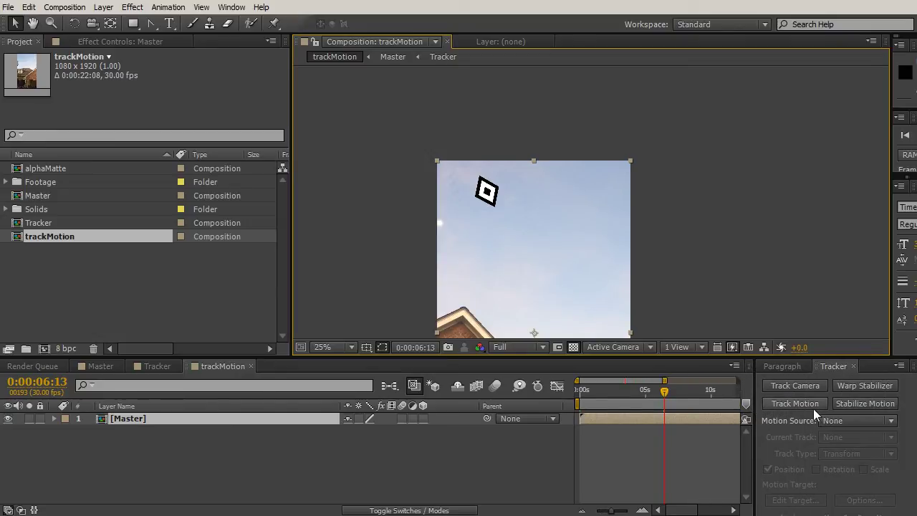
click(231, 7)
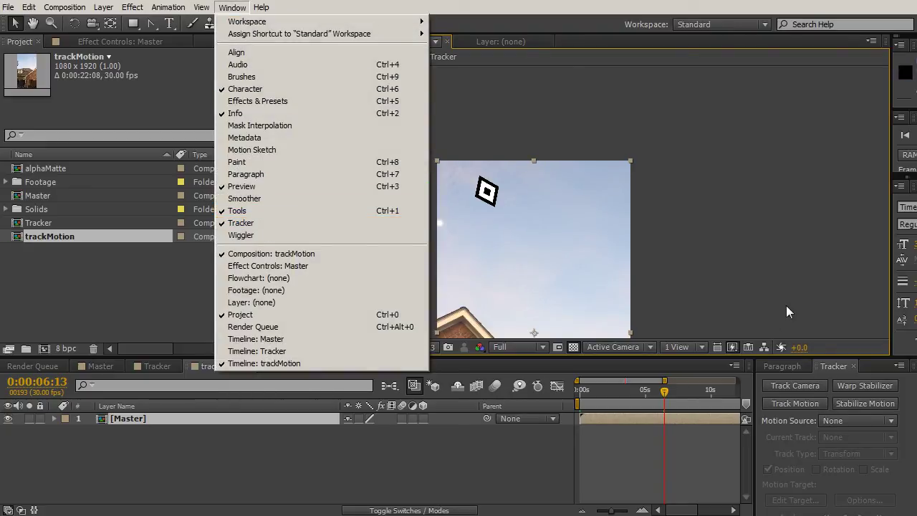
click(825, 364)
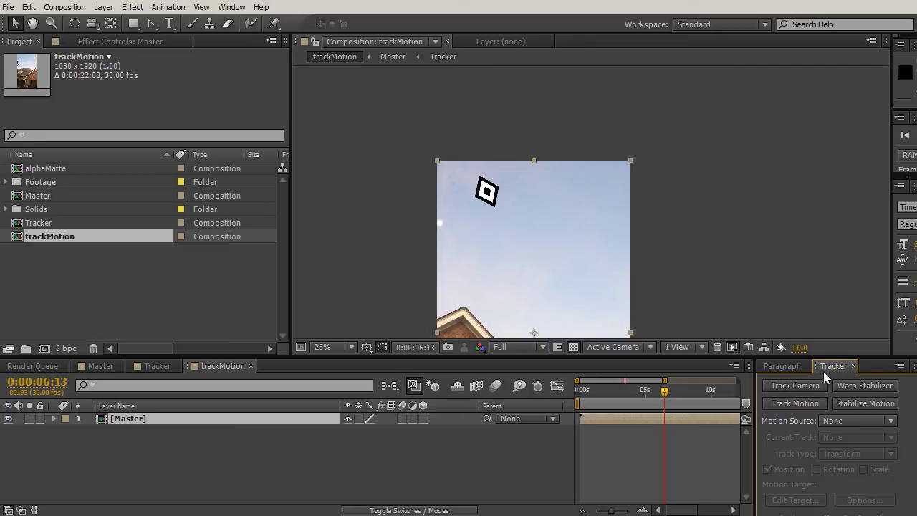
click(793, 403)
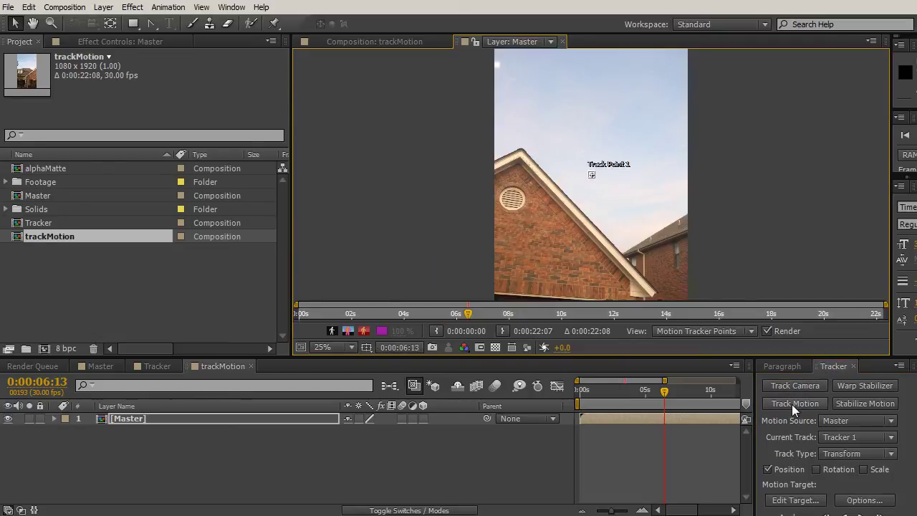
- Place Track Point 1 on the marker's central black square and enlarge its feature and search regions around it
drag(708, 156, 614, 202)
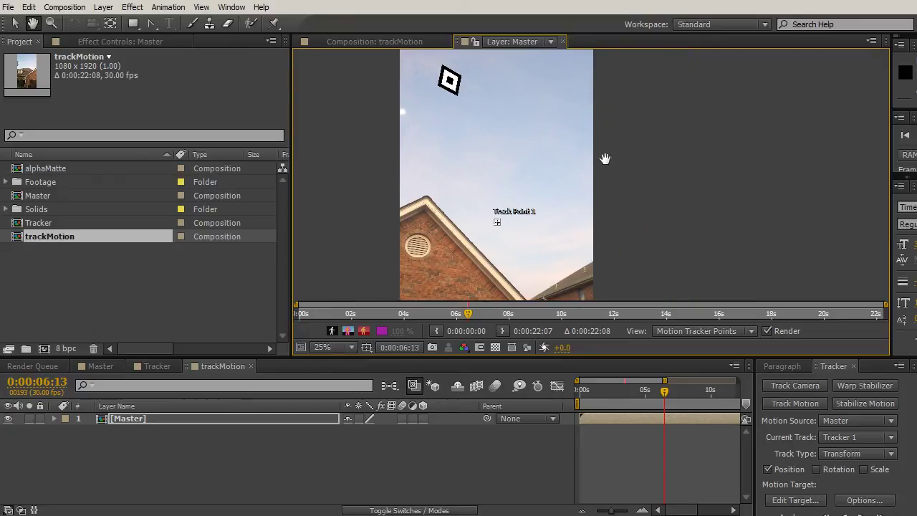
scroll(502, 223, up, 4)
drag(436, 191, 490, 158)
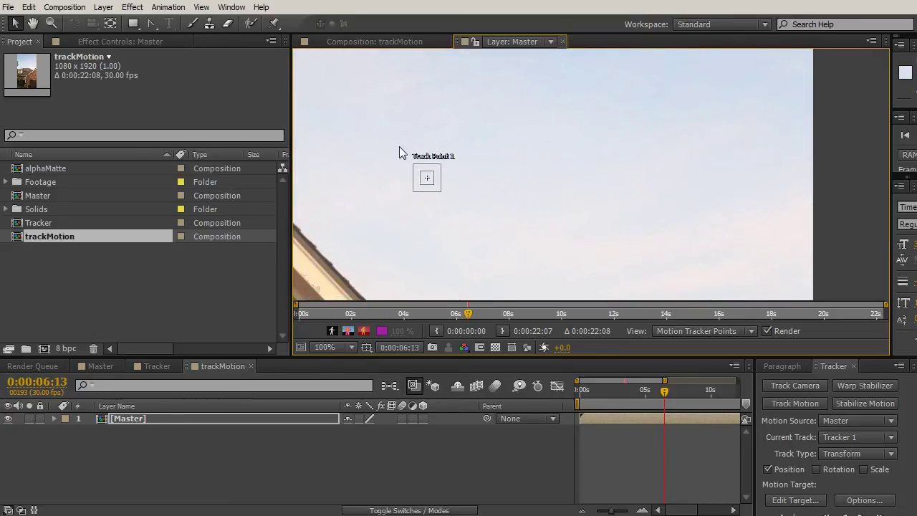
drag(440, 194, 525, 209)
drag(514, 170, 502, 189)
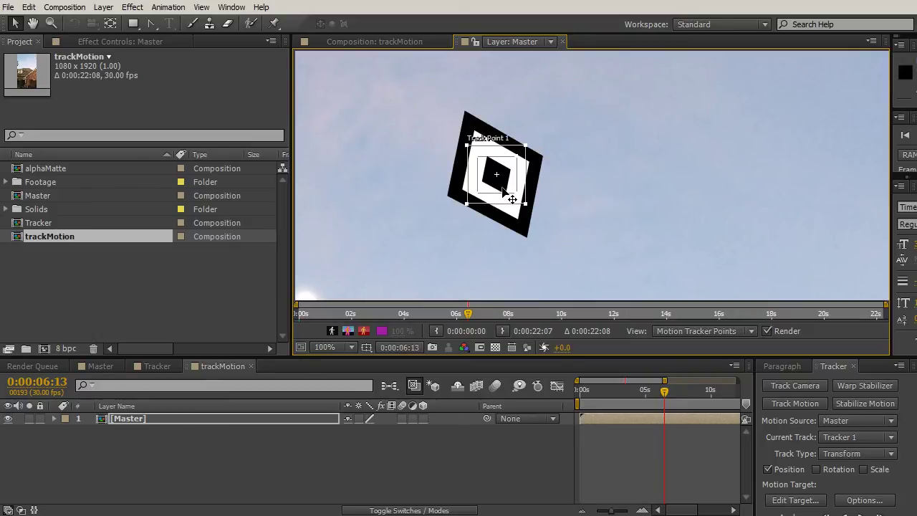
- Enlarge the timeline and tracker area to expose the Analyze controls
key(comma)
key(comma)
drag(633, 231, 559, 154)
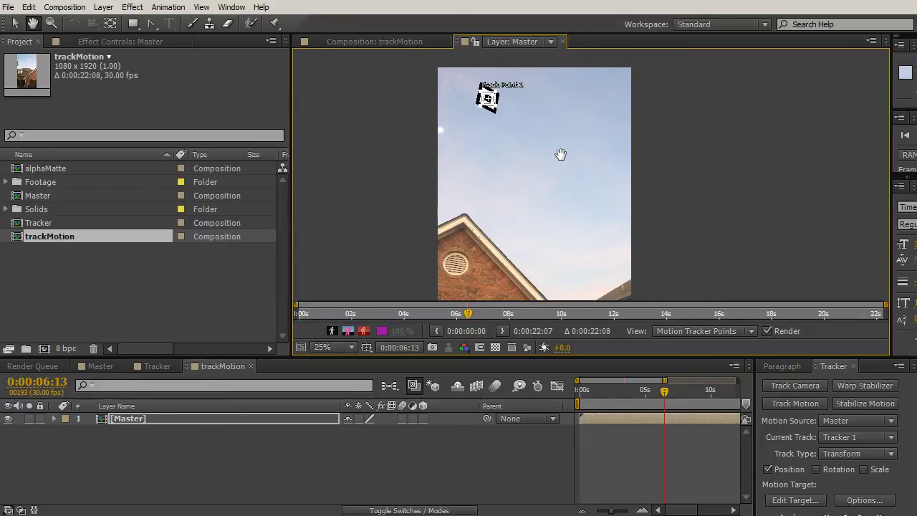
drag(582, 357, 581, 318)
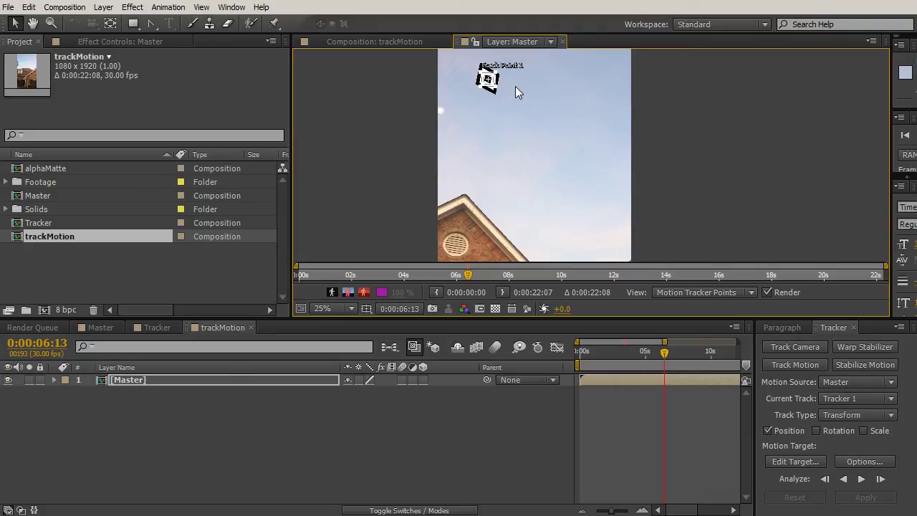
- In Master at 0:00:06:13, reveal the Tracker layer's position and parent the layer to TailEmitter
click(89, 328)
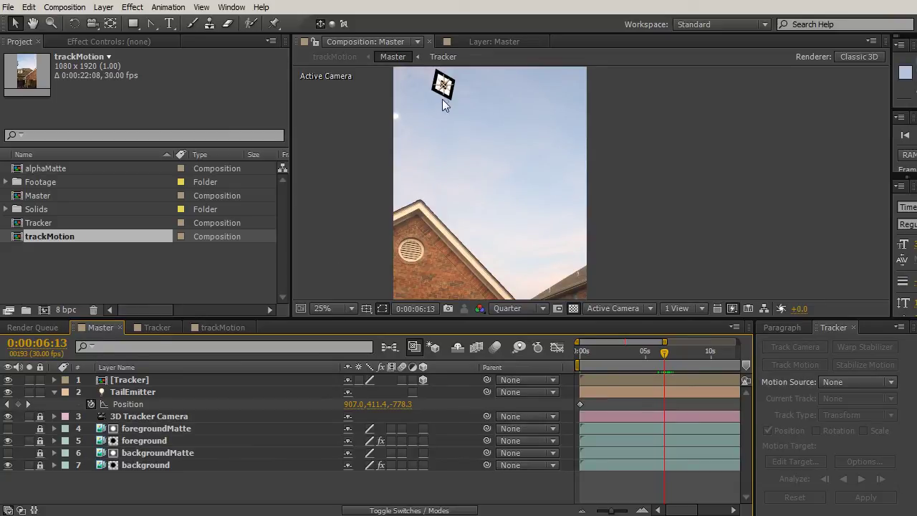
click(77, 381)
key(p)
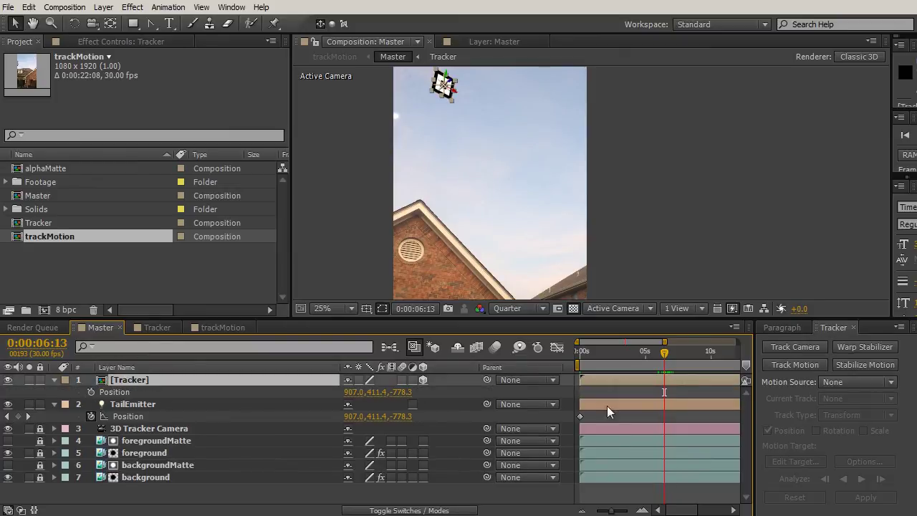
drag(666, 356, 665, 352)
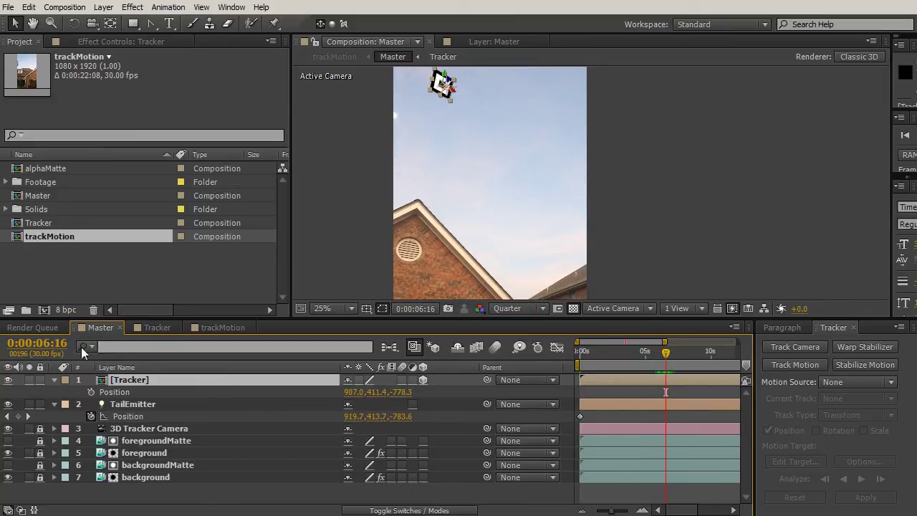
click(39, 343)
key(BackSpace)
text(3)
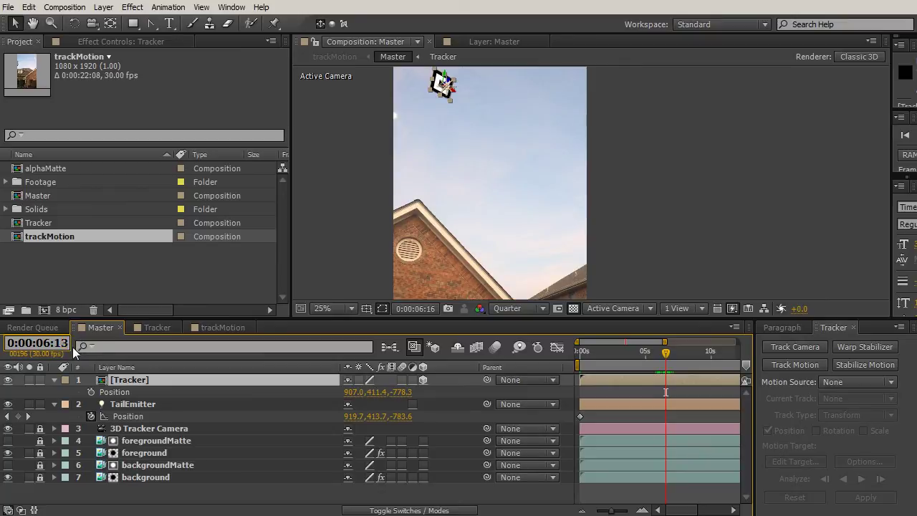
key(Return)
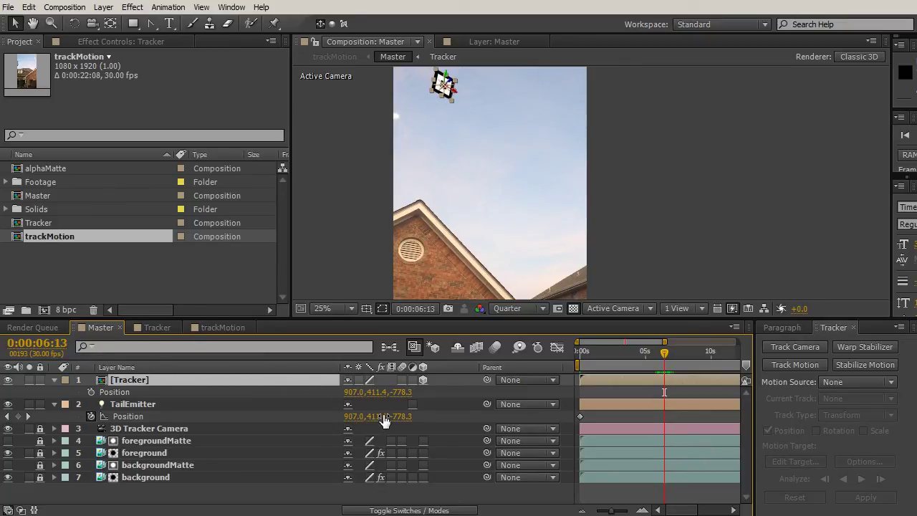
drag(488, 379, 134, 404)
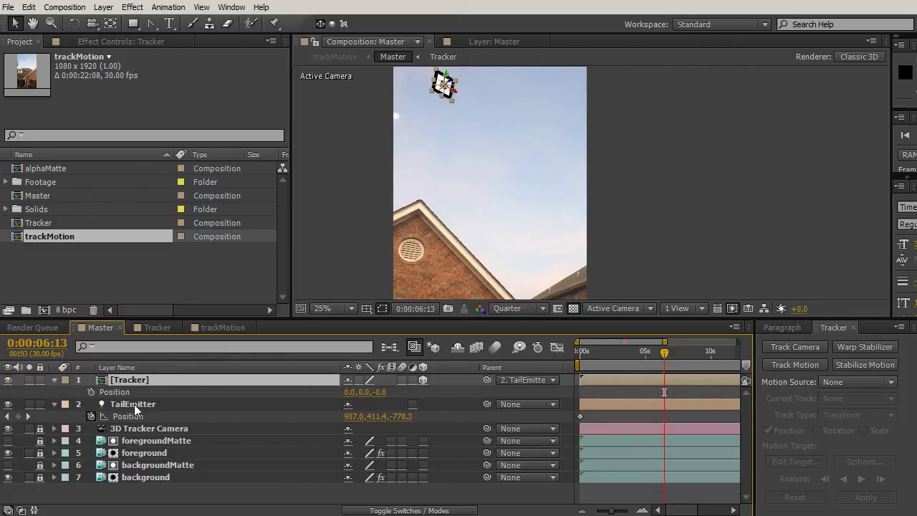
- Check in Master that the marker follows TailEmitter over time, and return to 0:00:06:13
drag(669, 357, 643, 361)
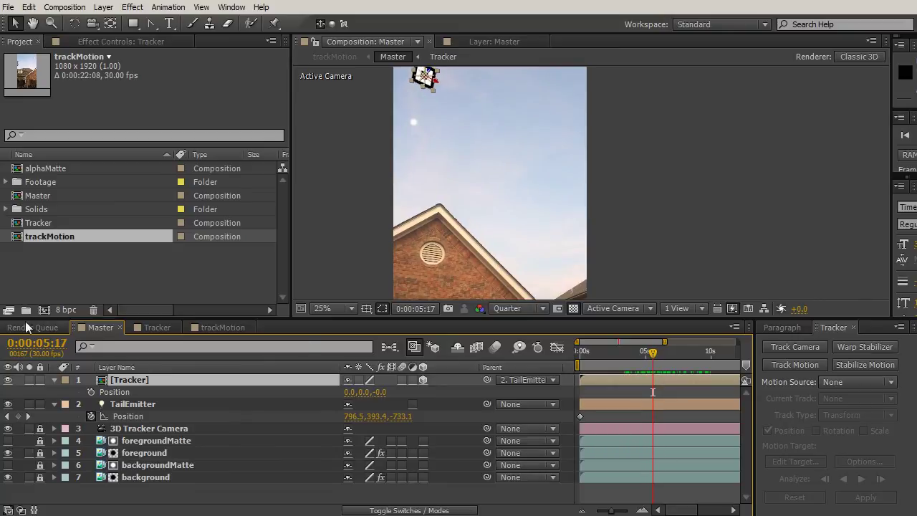
drag(50, 319, 50, 345)
click(49, 368)
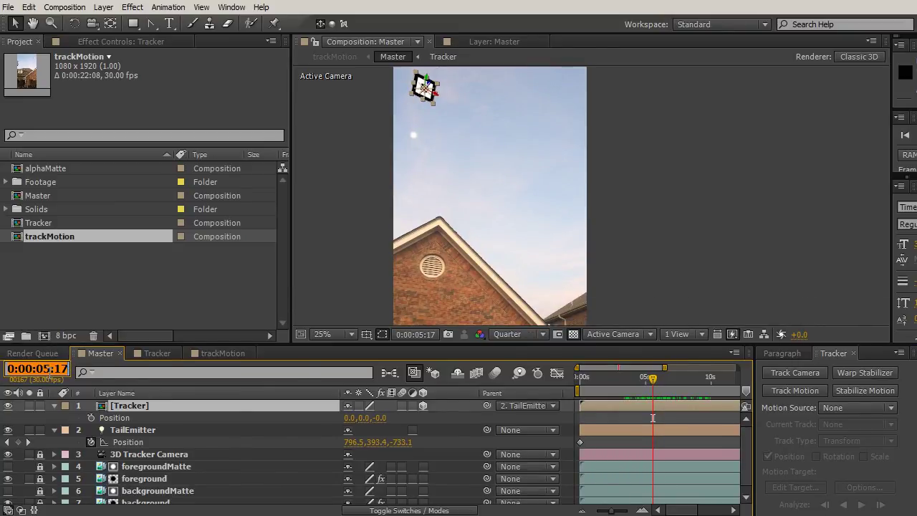
text(6:13)
key(Return)
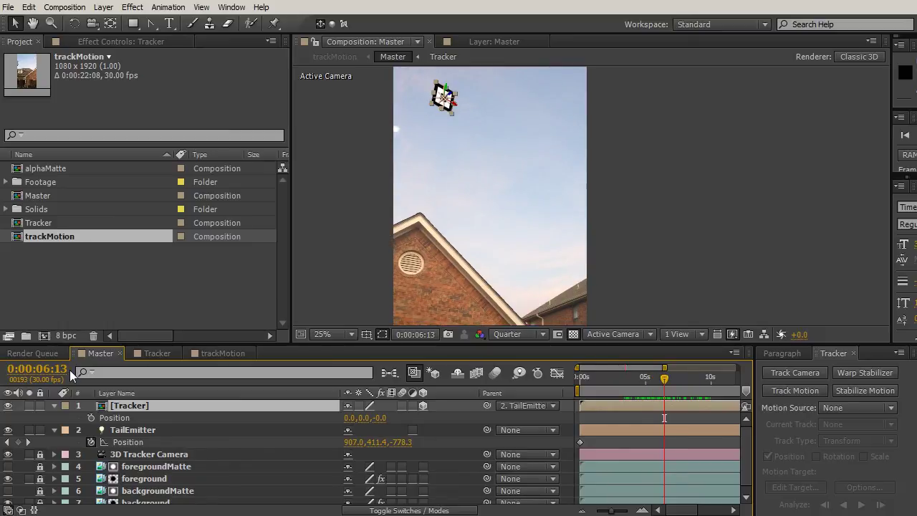
- In trackMotion, choose Master as the motion source and analyze Track Point 1 forward from 0:00:06:13 to the end
click(201, 352)
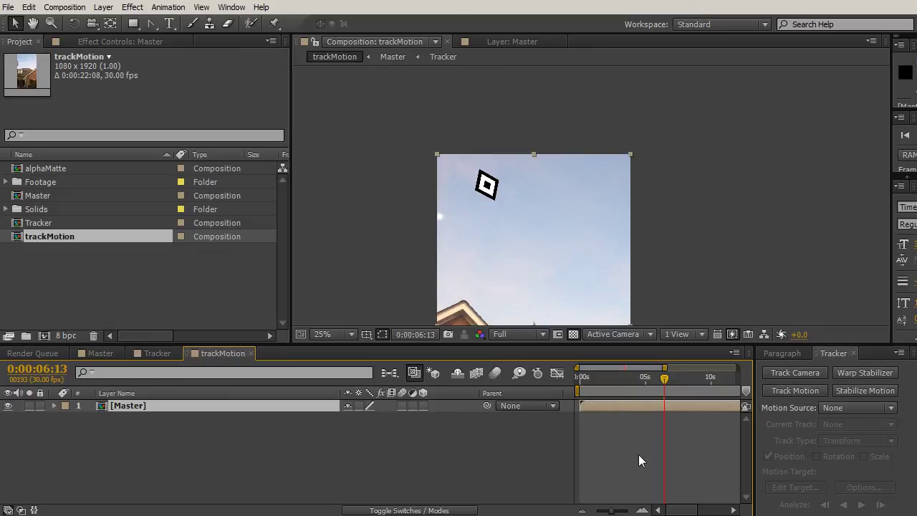
click(834, 408)
click(831, 435)
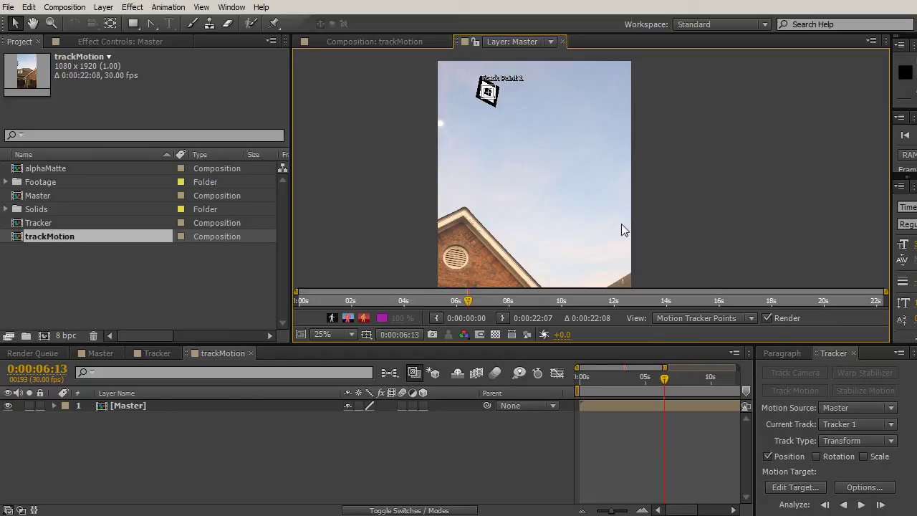
drag(813, 344, 813, 313)
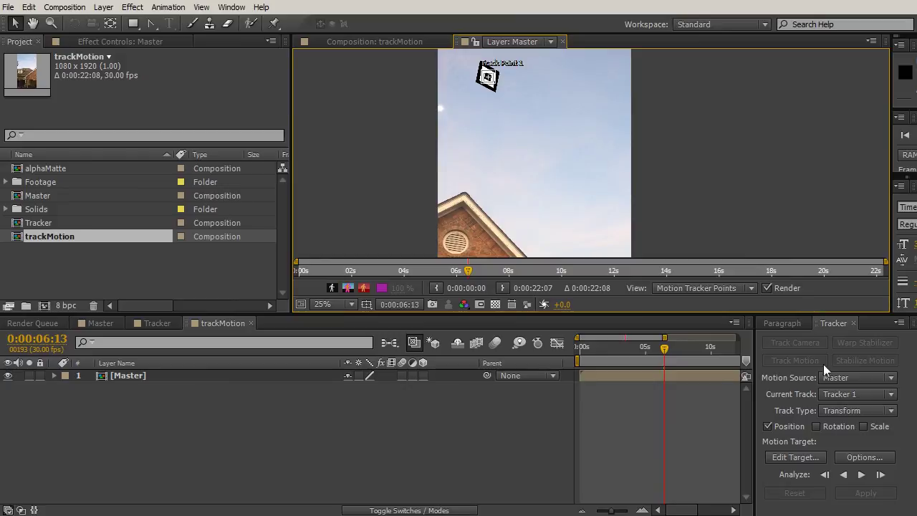
click(861, 474)
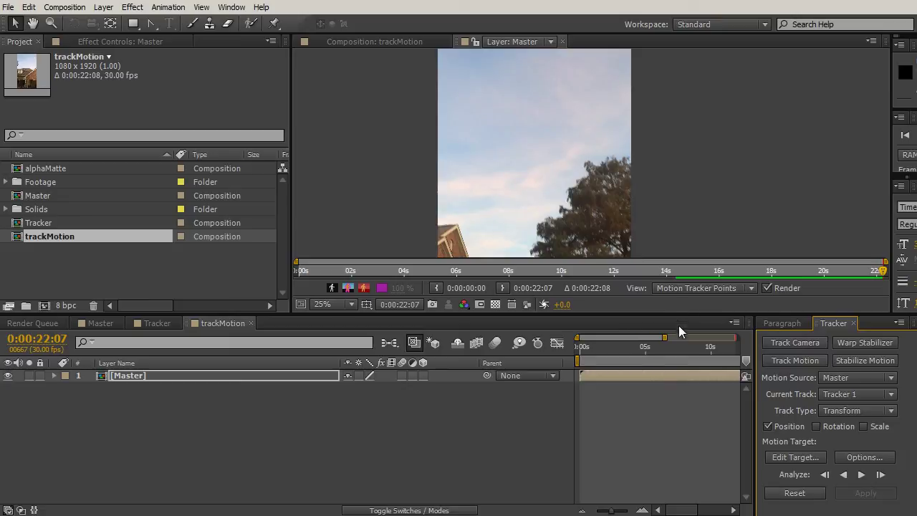
- Return to 0:00:06:13 in trackMotion and analyze Track Point 1 backward to the first frame
drag(613, 223, 650, 123)
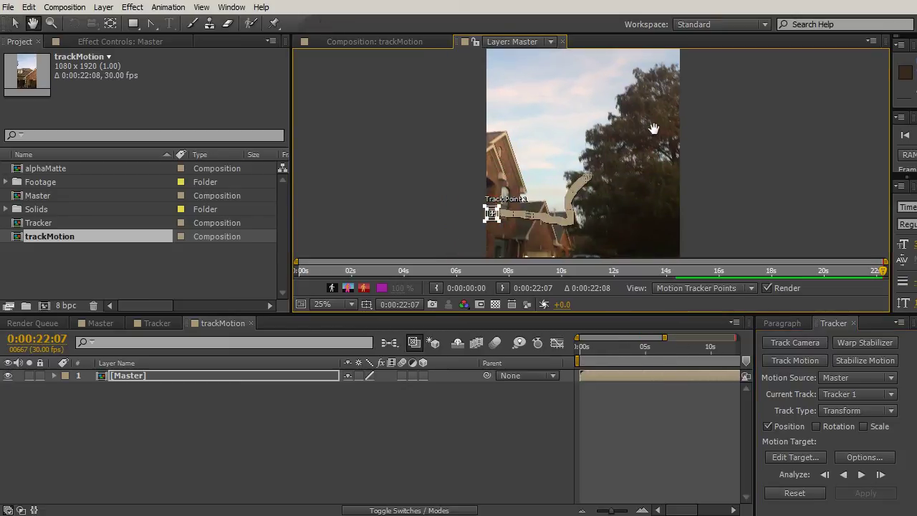
drag(733, 355, 711, 356)
key(space)
drag(620, 136, 681, 188)
drag(710, 351, 663, 354)
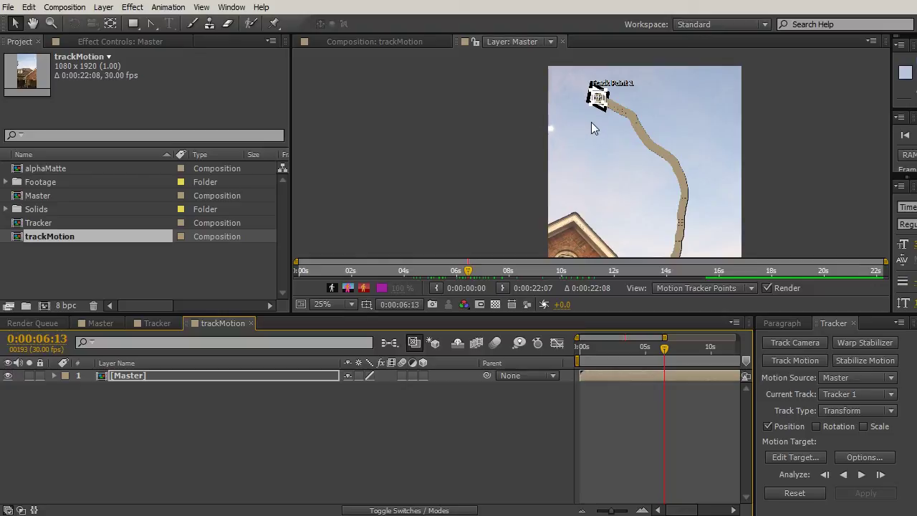
scroll(591, 122, up, 1)
drag(575, 156, 586, 130)
scroll(575, 150, up, 1)
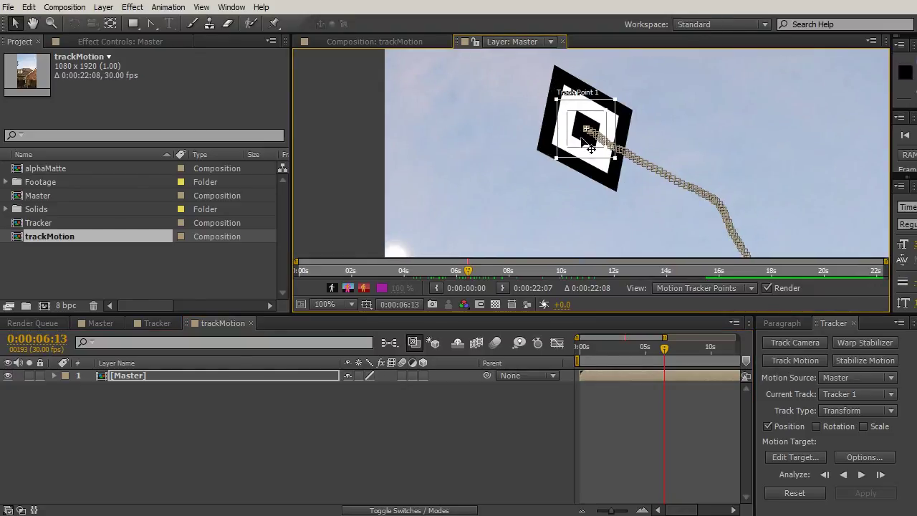
click(844, 475)
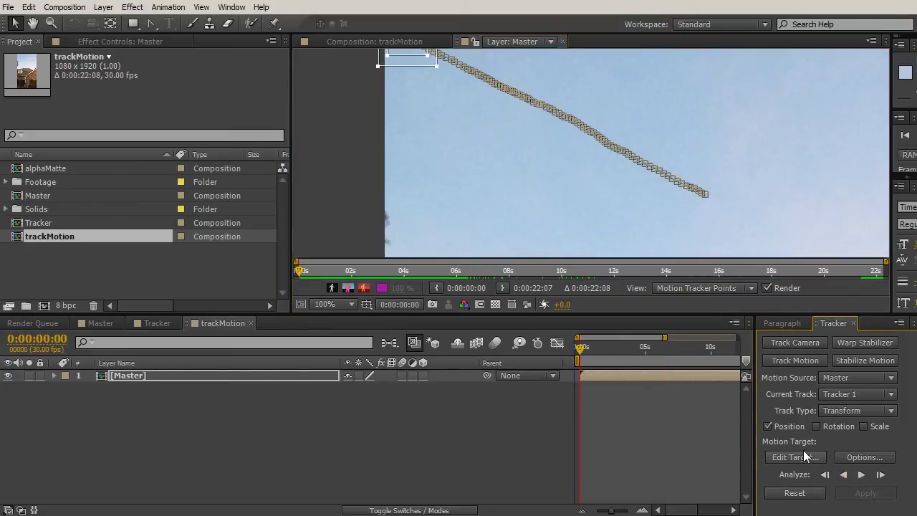
- Examine Track Point 1's path against the marker from the first frame to about 0:00:09:18
key(comma)
key(h)
drag(656, 215, 608, 215)
key(v)
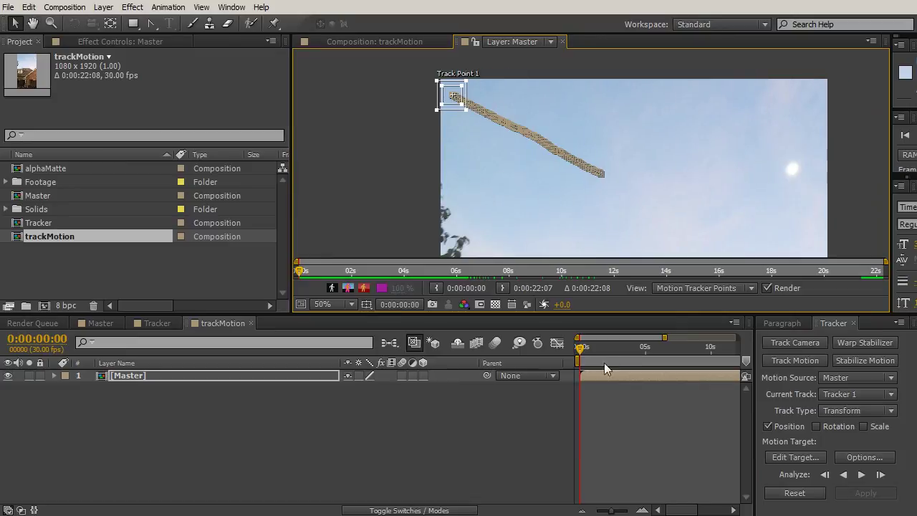
drag(580, 348, 690, 363)
key(comma)
drag(630, 207, 544, 149)
drag(690, 349, 711, 360)
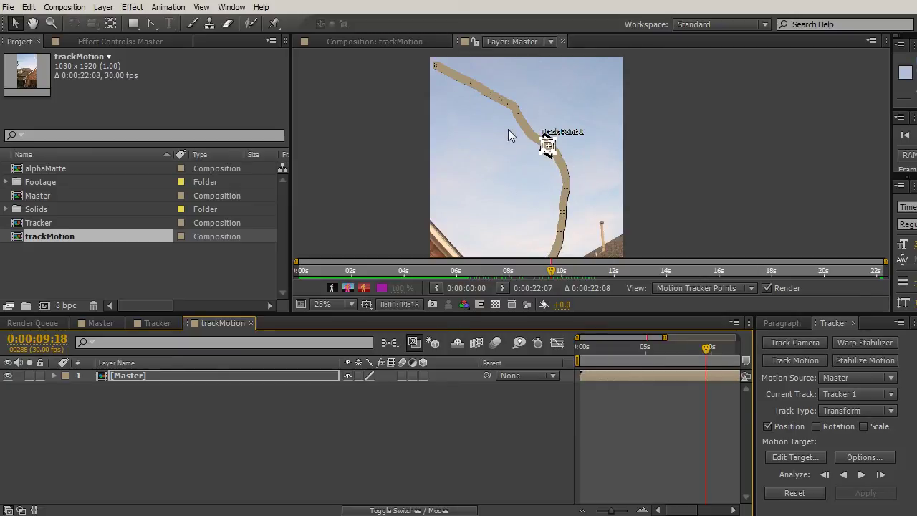
- Copy all Feature Center keyframes of Track Point 1 on the Master layer and go to 0:00:00:00
click(131, 376)
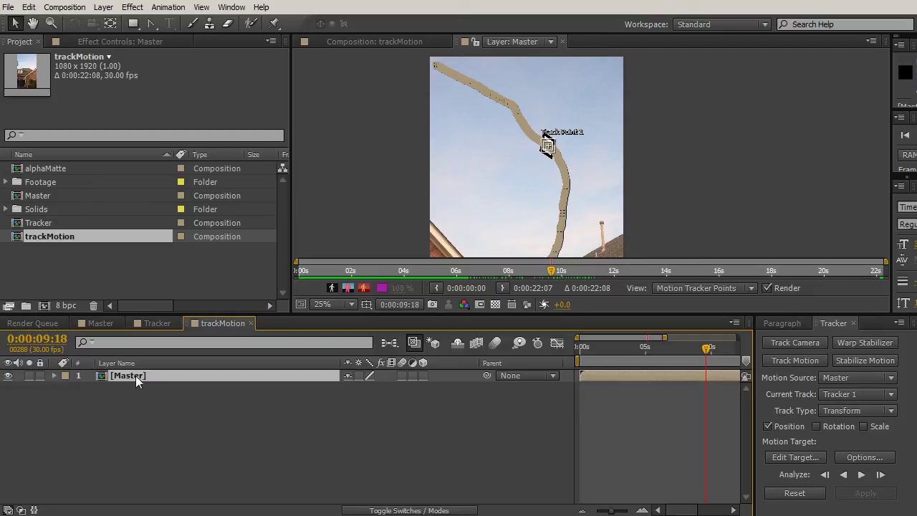
click(53, 375)
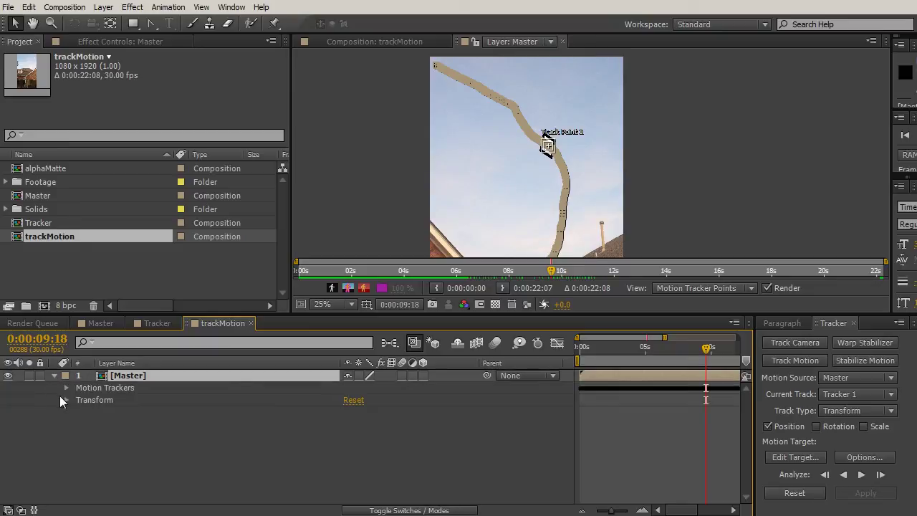
click(65, 387)
click(80, 399)
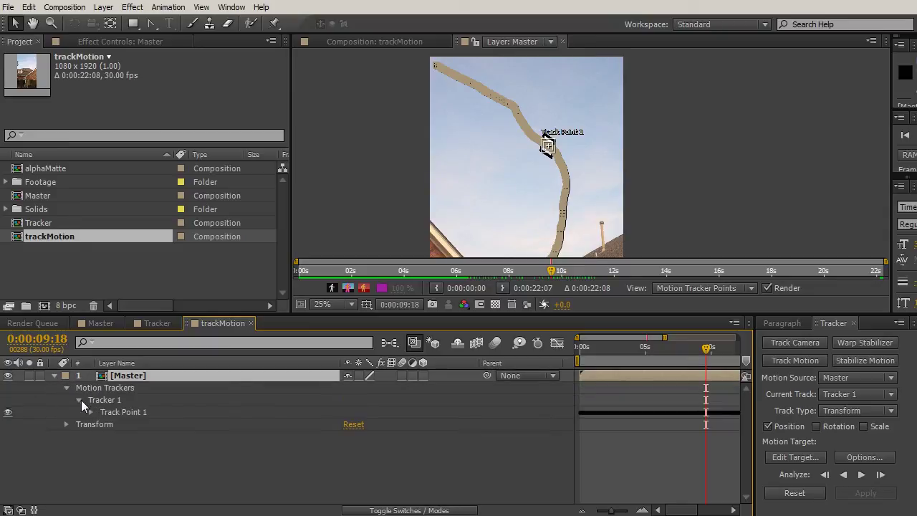
click(93, 411)
click(170, 425)
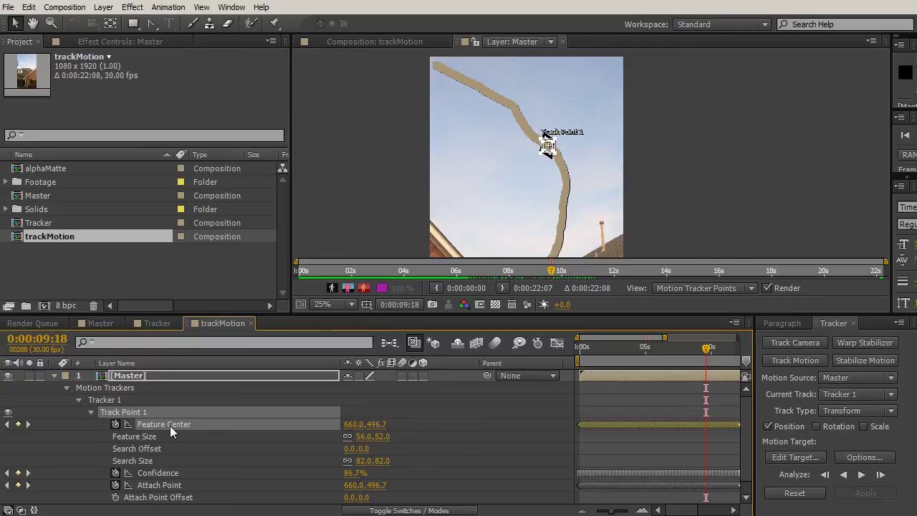
click(583, 354)
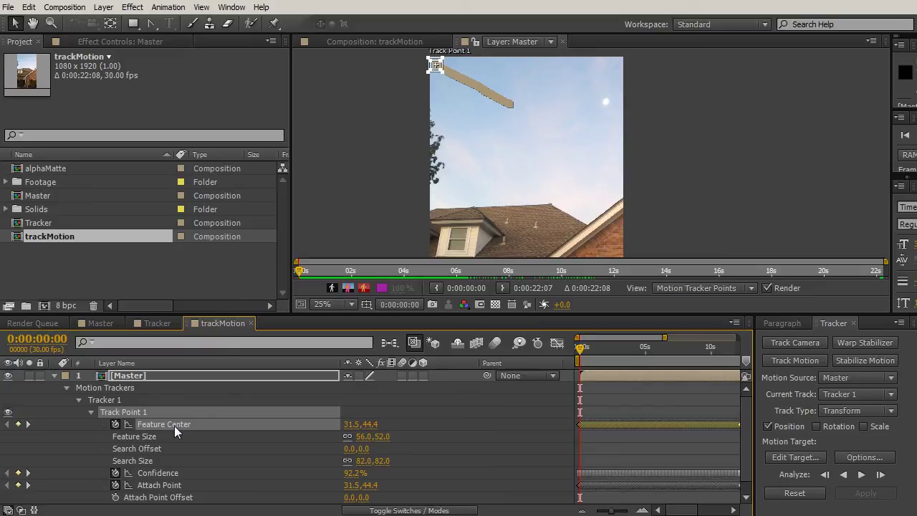
- Add a null object to the Master composition and rename it "2D Tracking Data"
click(104, 327)
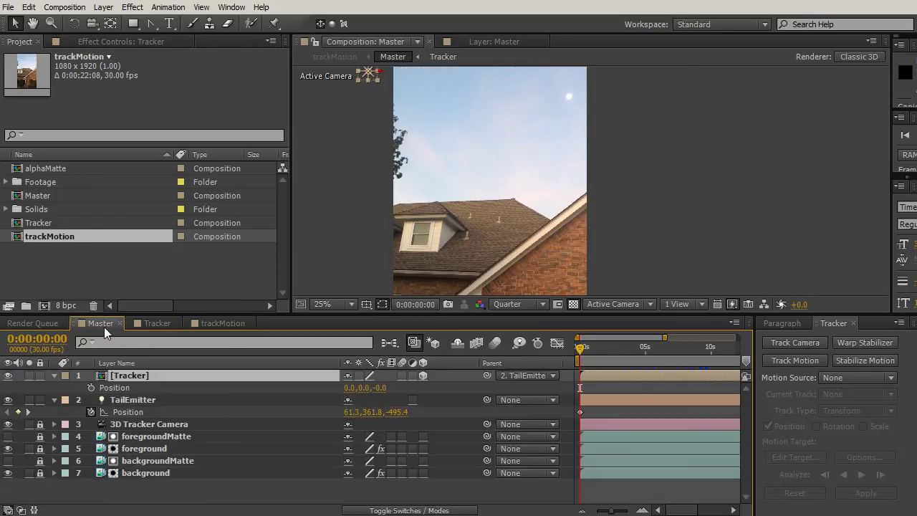
click(104, 8)
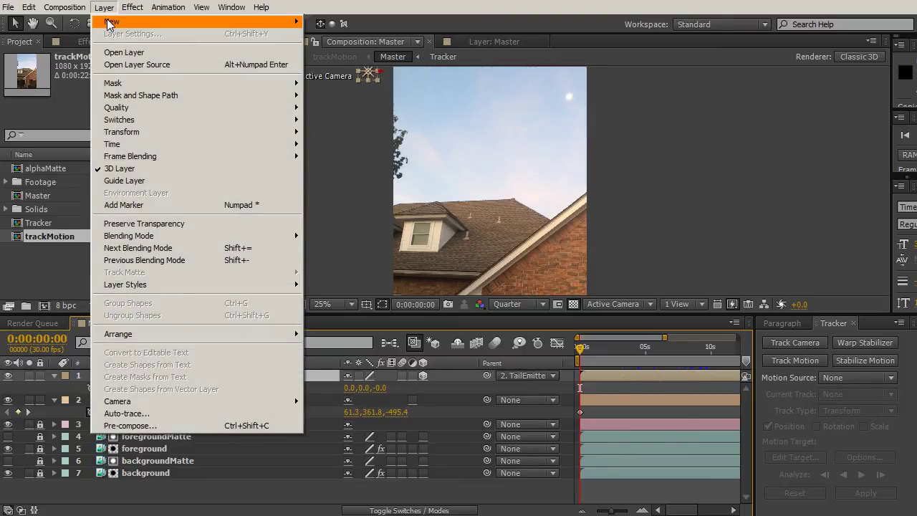
mouse_move(112, 23)
click(330, 72)
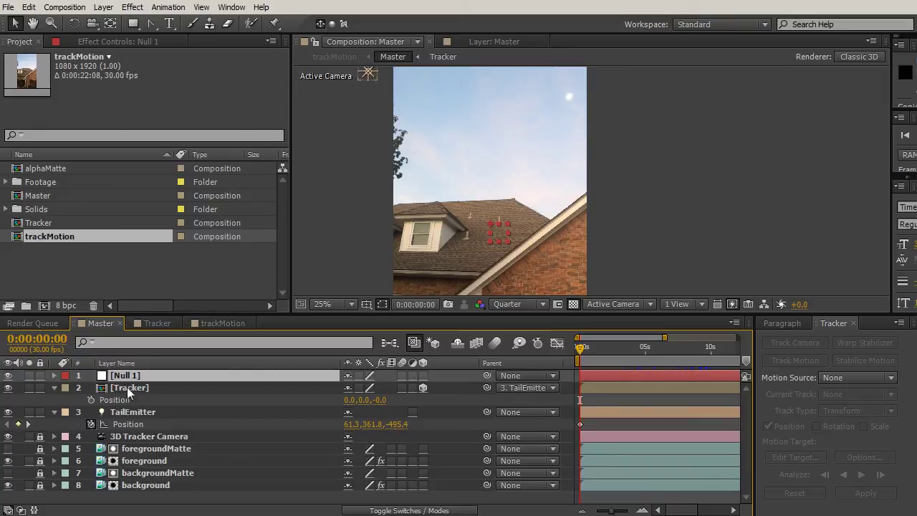
key(Return)
text(2D Tracking Data)
key(Return)
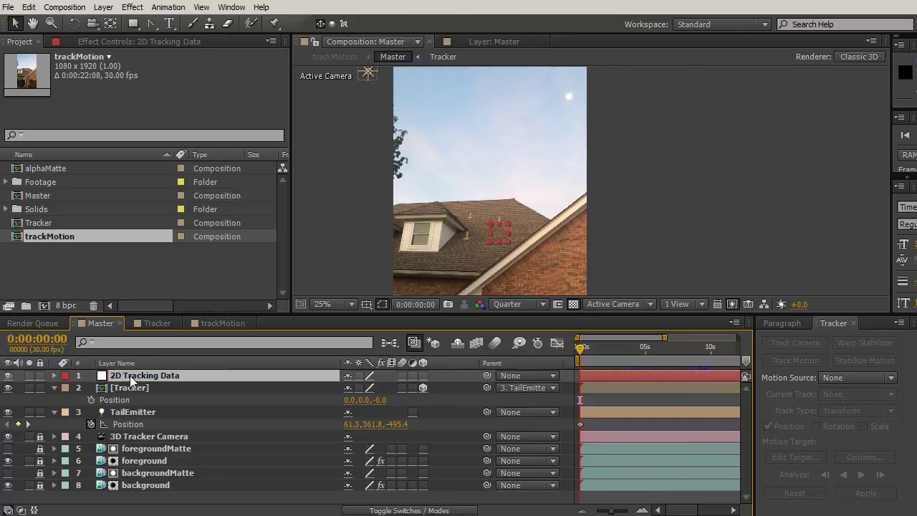
- Paste the copied tracking keyframes into the Position property of the 2D Tracking Data null at 0:00:00:00
key(p)
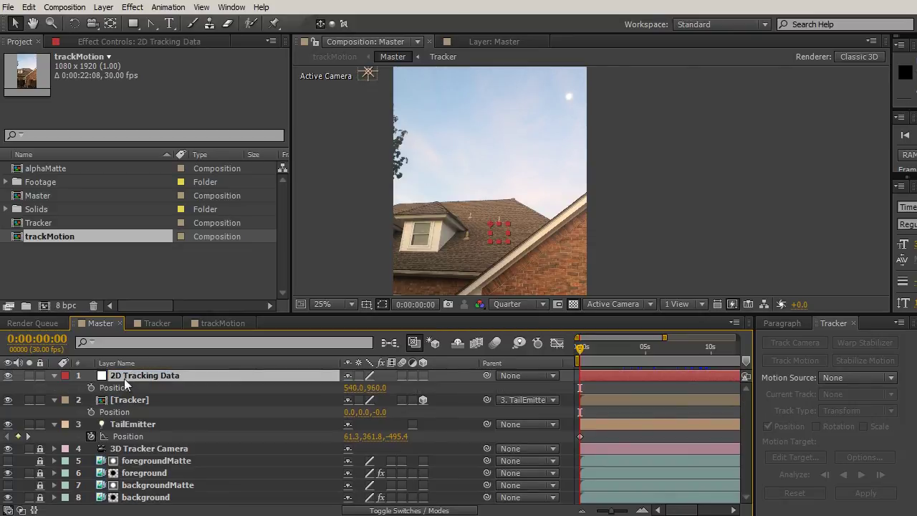
click(121, 388)
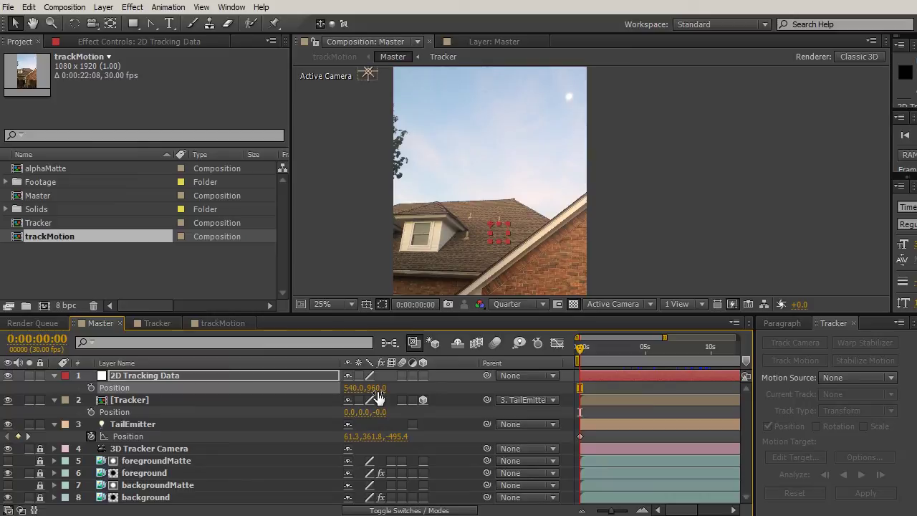
key(ctrl+v)
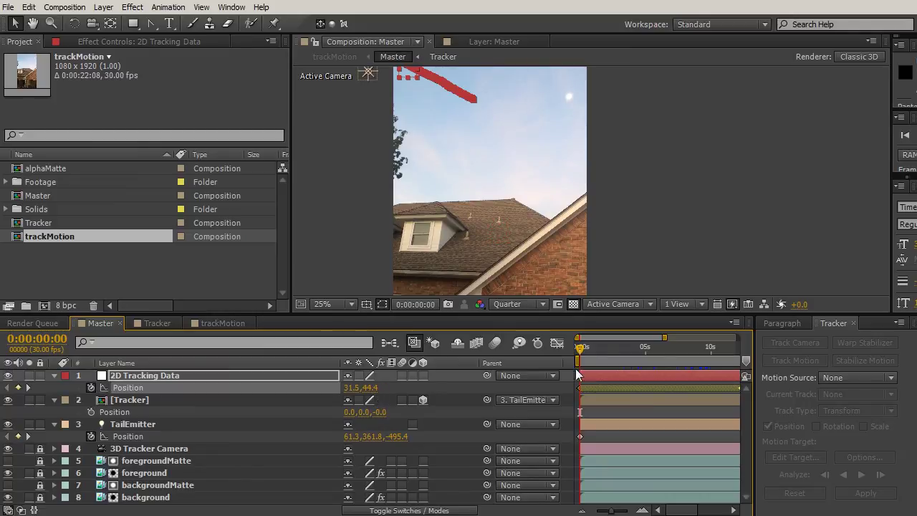
- Examine how the 2D Tracking Data null follows the marker through the Master timeline up to about 0:00:17:01
drag(581, 349, 615, 349)
drag(628, 179, 623, 216)
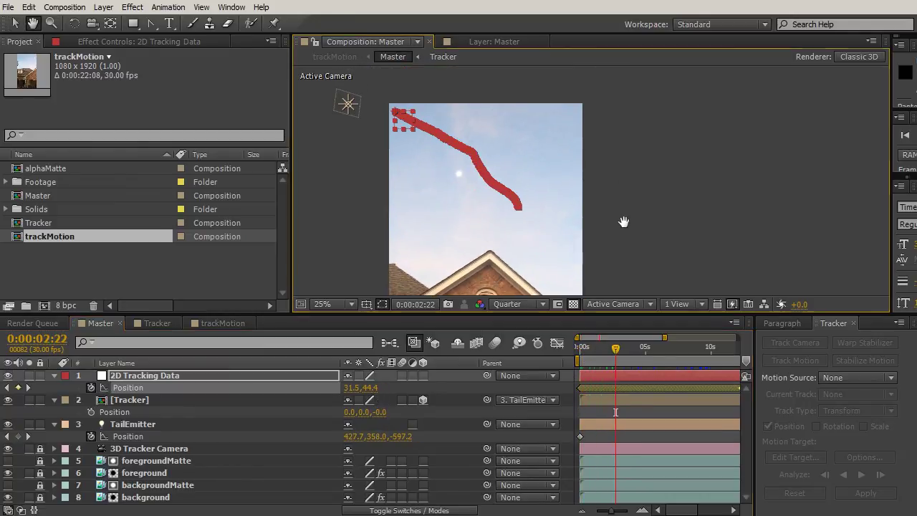
drag(620, 356, 698, 356)
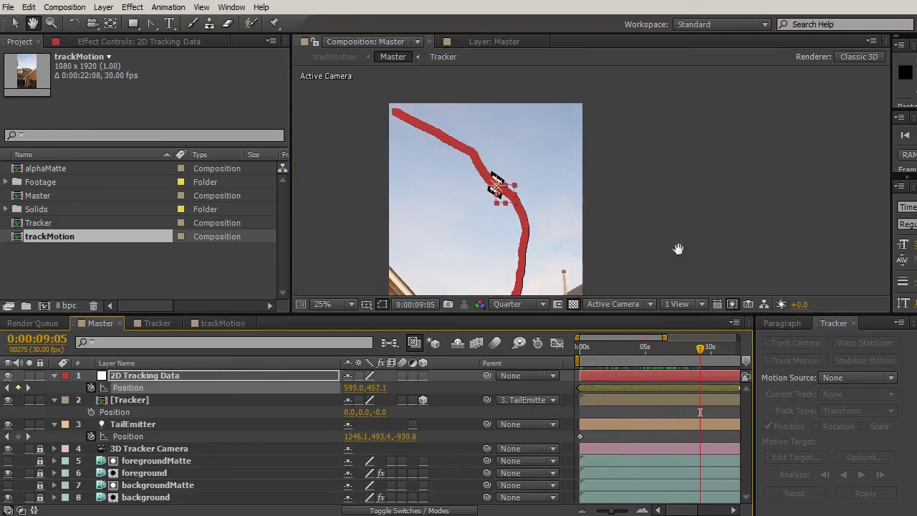
drag(676, 250, 599, 172)
drag(707, 355, 878, 346)
drag(716, 348, 753, 348)
key(h)
drag(644, 254, 642, 237)
mouse_move(753, 350)
mouse_down()
mouse_move(855, 354)
mouse_move(690, 348)
mouse_move(760, 348)
mouse_up()
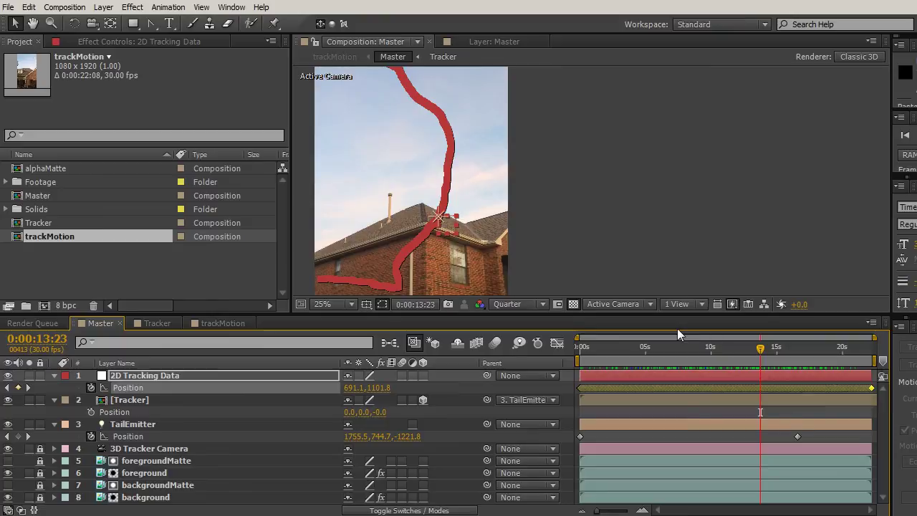
drag(765, 348, 803, 355)
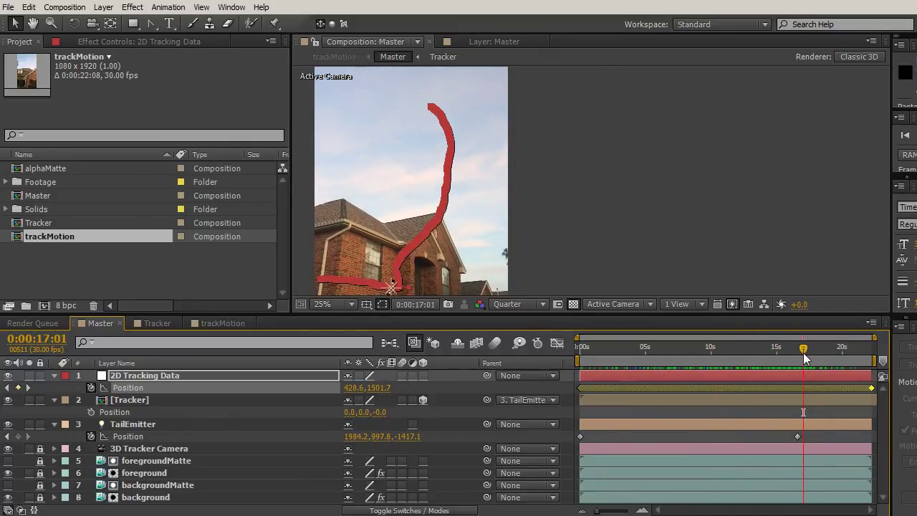